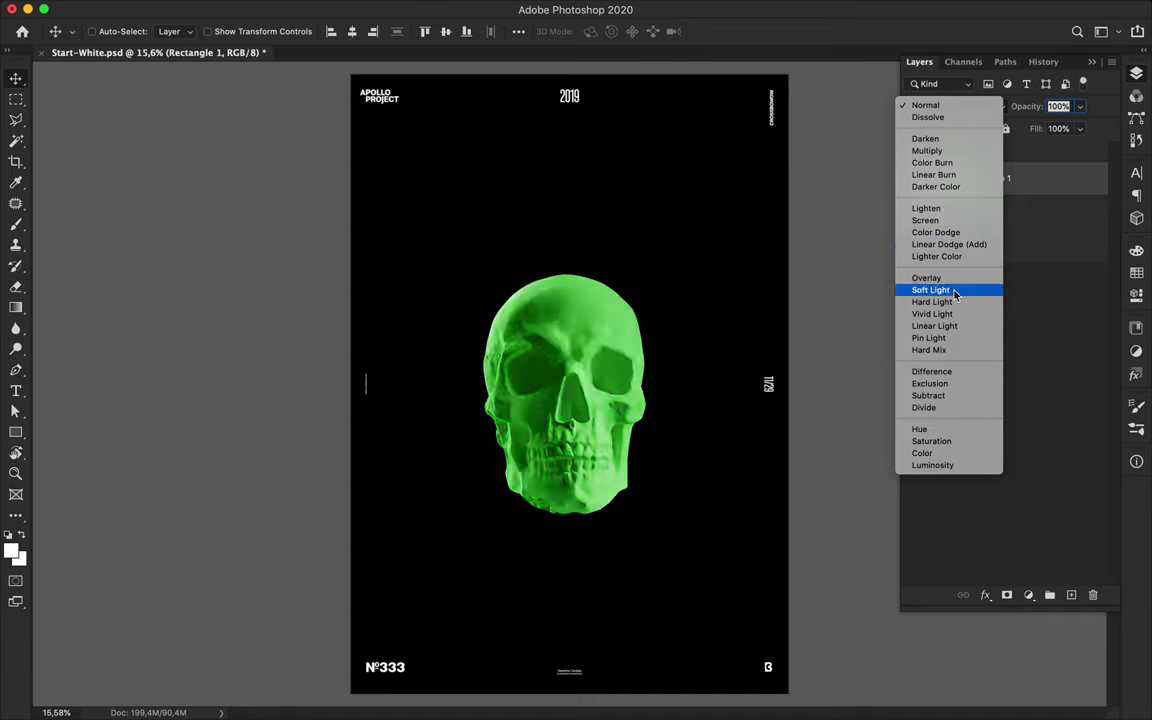
- Try Overlay on the green Rectangle 1 layer, with its duplicate set to Darken and Multiply and clipped beneath it
left_click(985, 107)
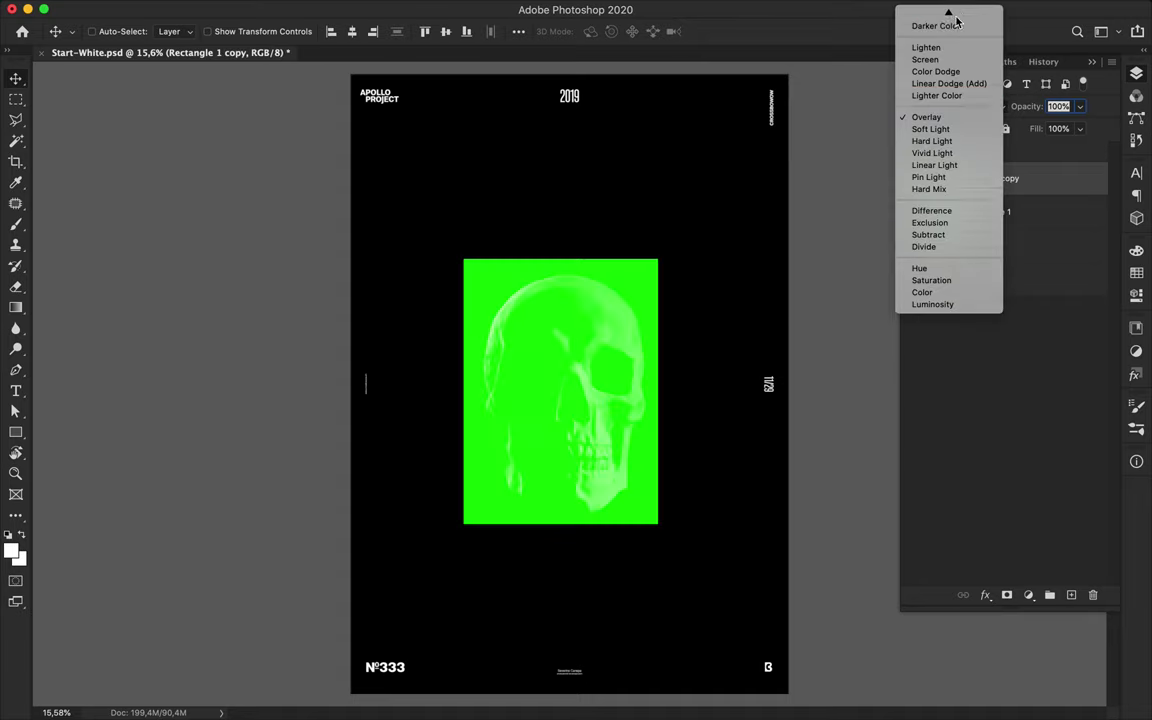
left_click(940, 48)
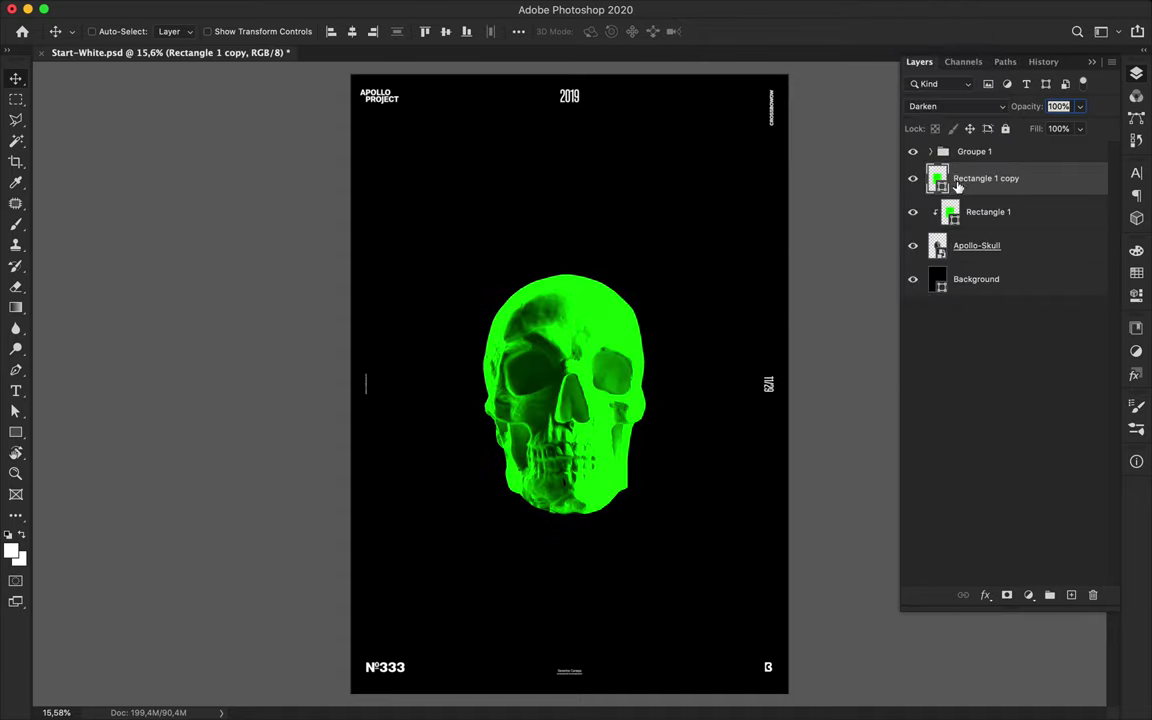
left_click(960, 106)
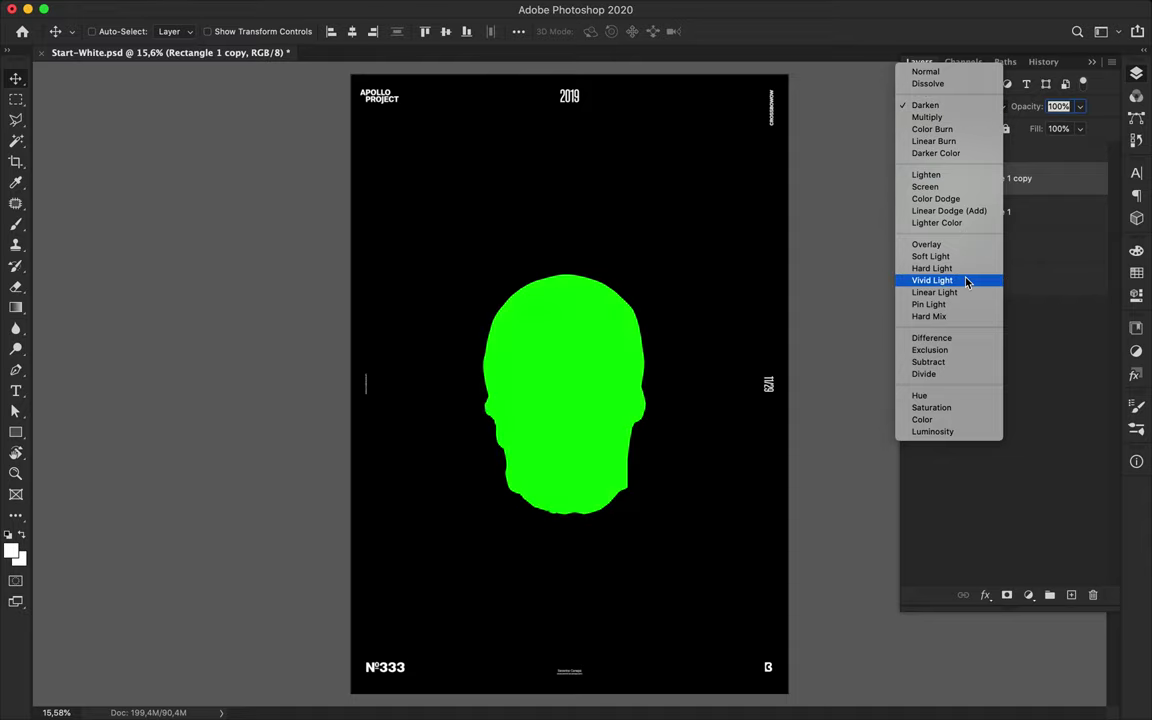
left_click(926, 117)
left_click_drag(918, 180, 913, 215)
left_click(913, 213)
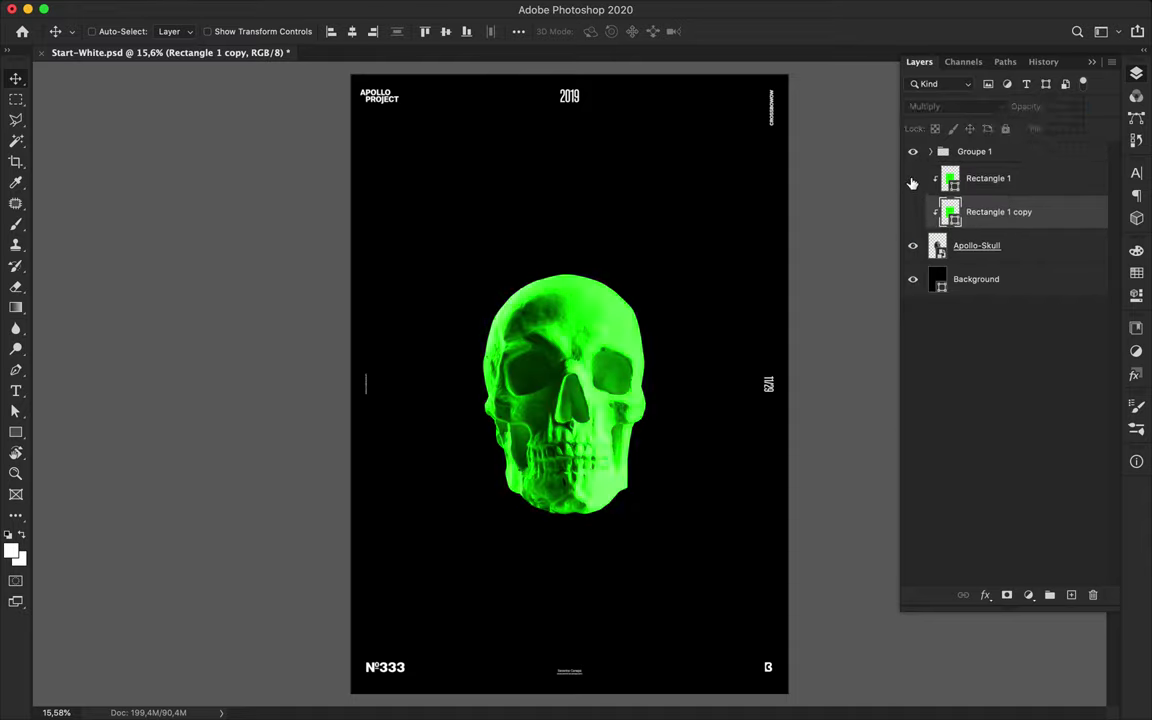
- Set the Rectangle 1 layer's blend mode to Color Burn and delete its Multiply duplicate
left_click(988, 178)
left_click(955, 106)
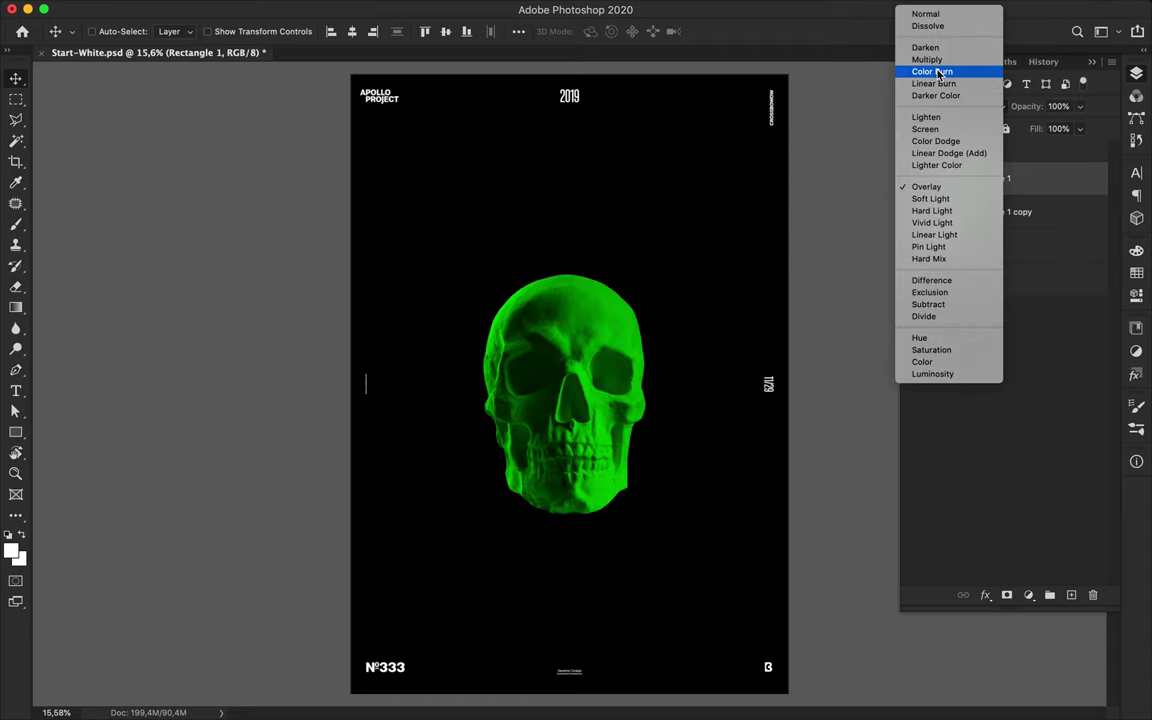
left_click(928, 60)
left_click(998, 213)
key("Delete")
- Merge Rectangle 1 with the Apollo-Skull layer and duplicate the merged green skull layer
left_click(990, 180)
left_click(1030, 215, "shift")
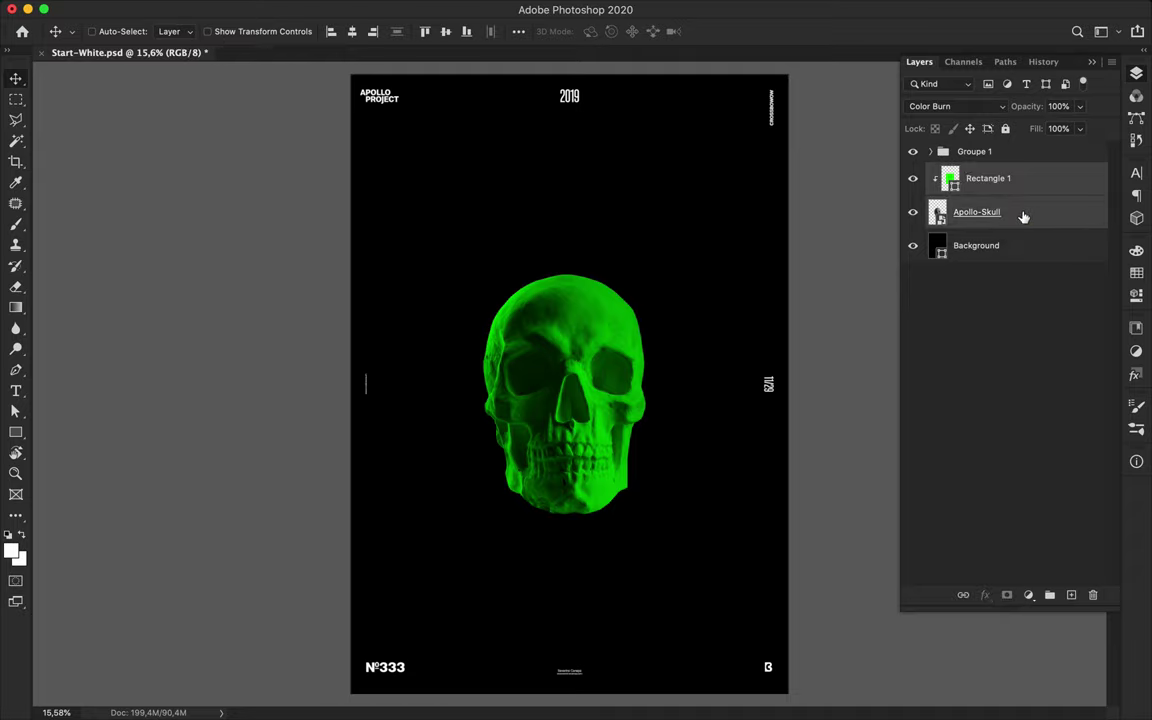
key("super+e")
left_click_drag(1016, 186, 1006, 165)
- Apply a Gaussian Blur to the duplicated skull layer and place it beneath the sharp skull
left_click(380, 8)
mouse_move(343, 8)
mouse_move(390, 200)
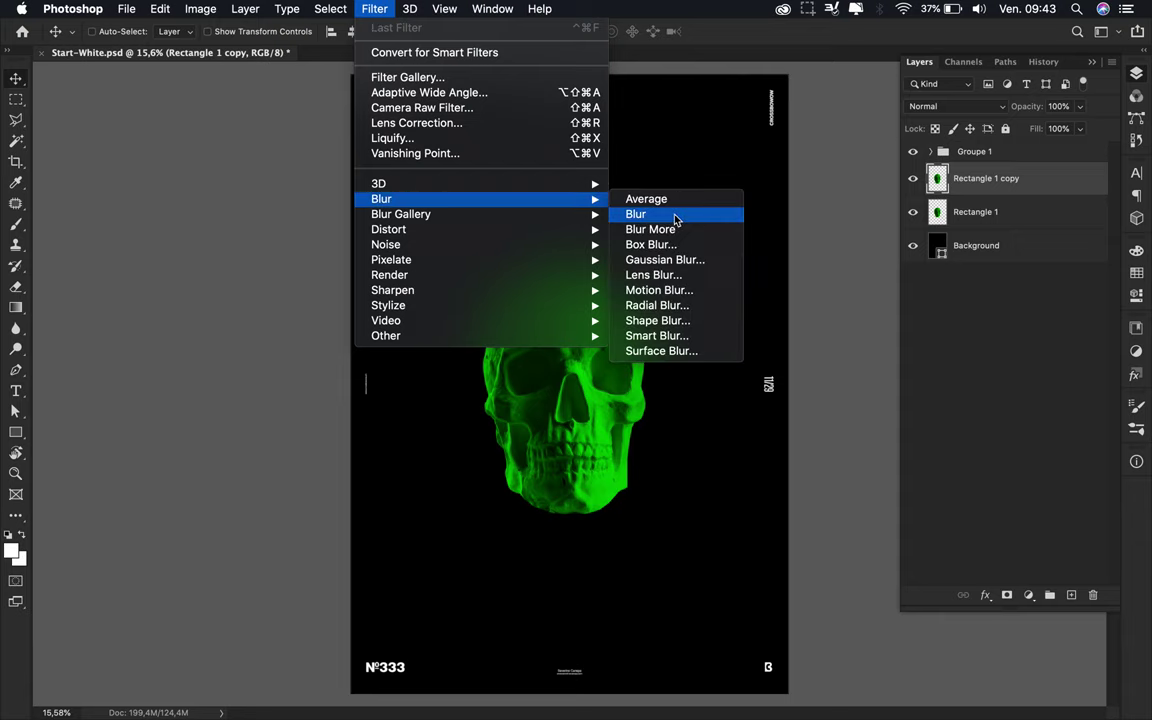
left_click(655, 250)
mouse_move(810, 378)
left_mouse_down()
mouse_move(795, 378)
mouse_move(805, 376)
left_mouse_up()
left_click(916, 160)
left_click_drag(997, 183, 994, 202)
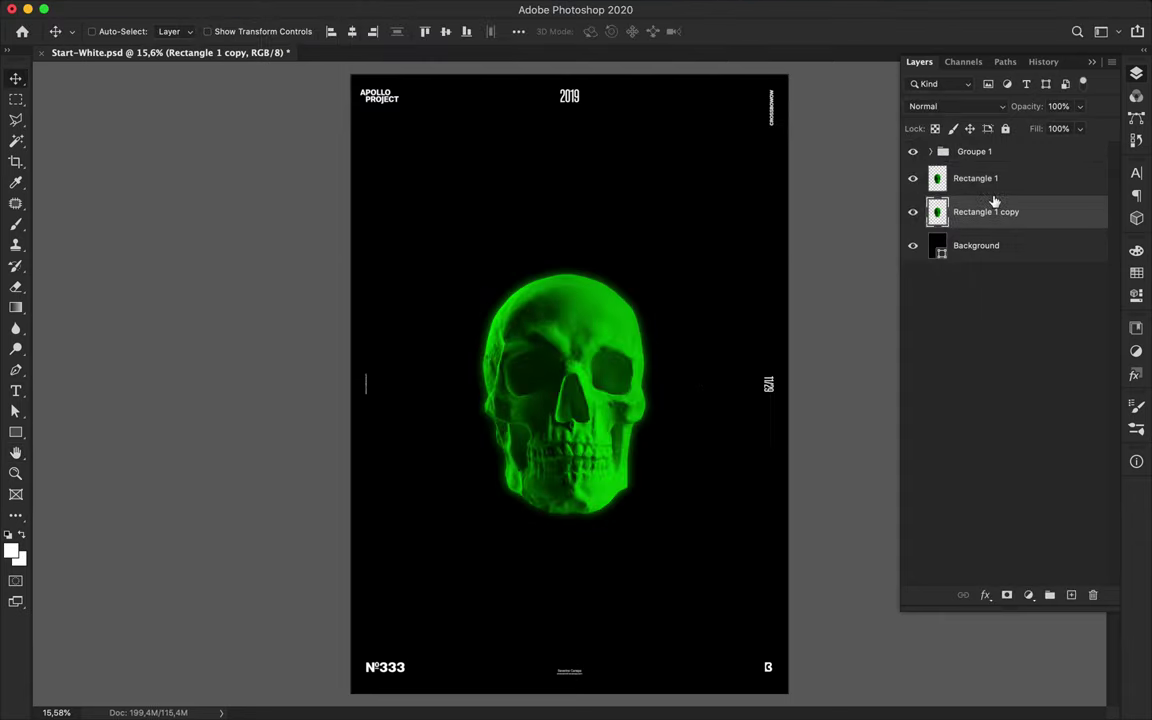
- Duplicate the blurred skull beneath itself and apply a stronger Gaussian Blur to the new copy for a wider glow
left_click(975, 106)
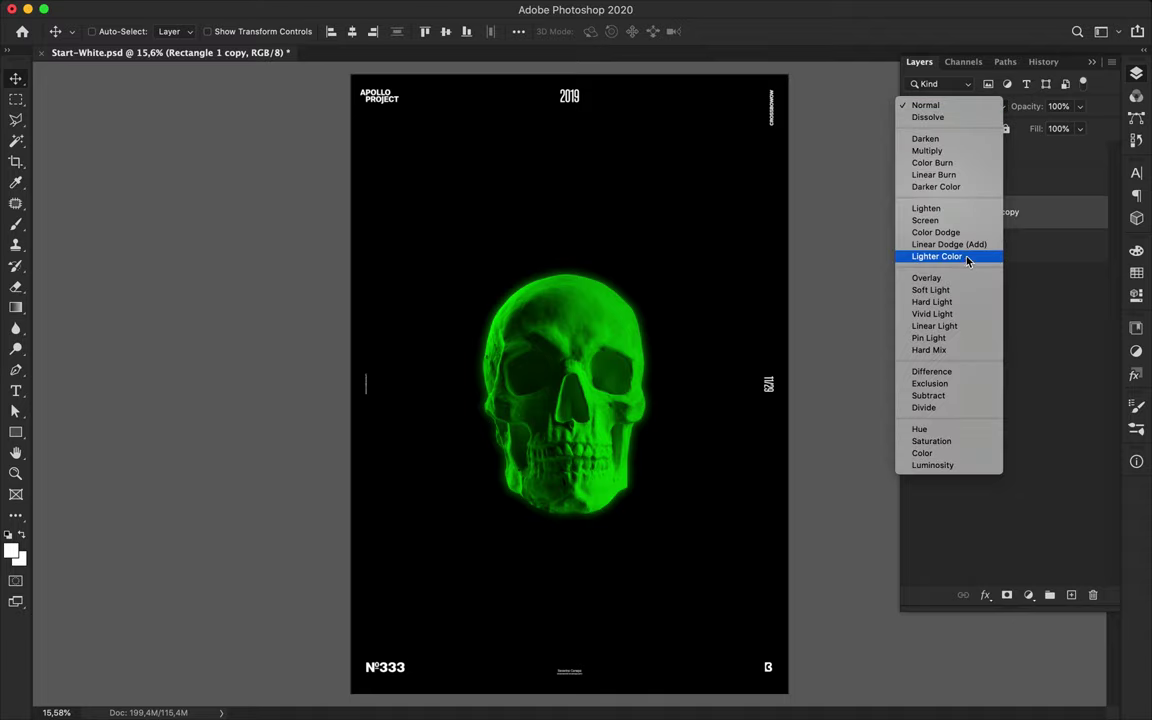
key("Escape")
left_click_drag(1000, 219, 1003, 229)
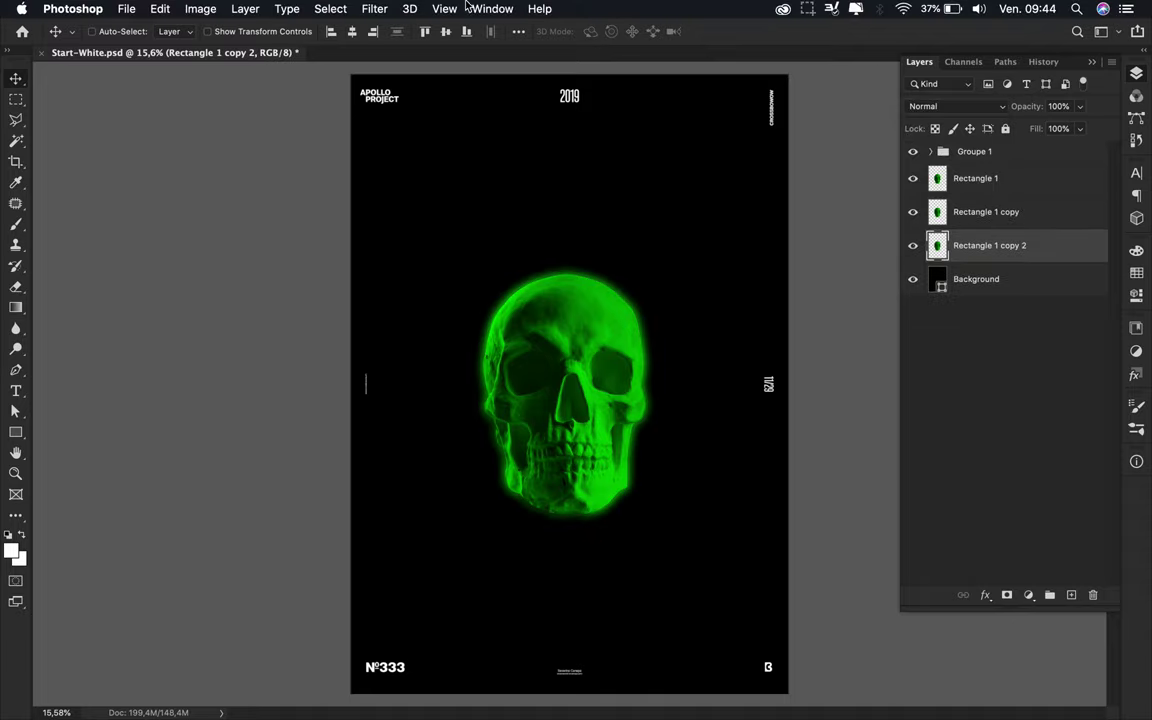
left_click(477, 8)
mouse_move(381, 11)
mouse_move(400, 199)
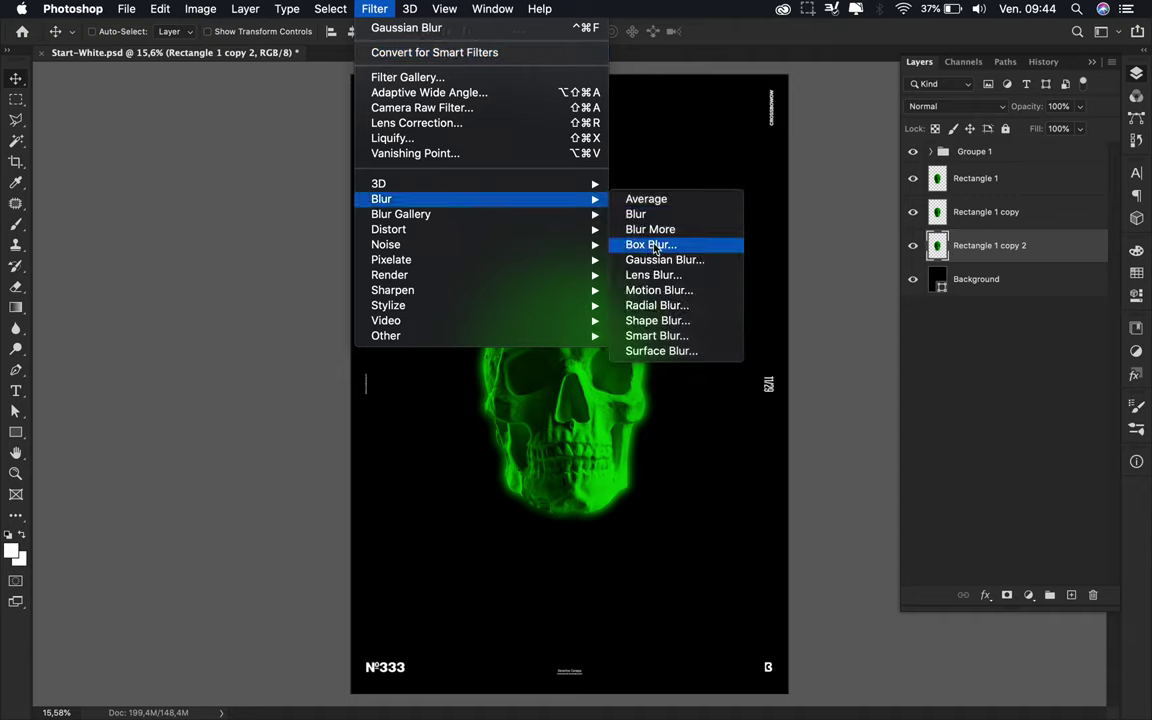
left_click(660, 259)
left_click_drag(805, 375, 828, 378)
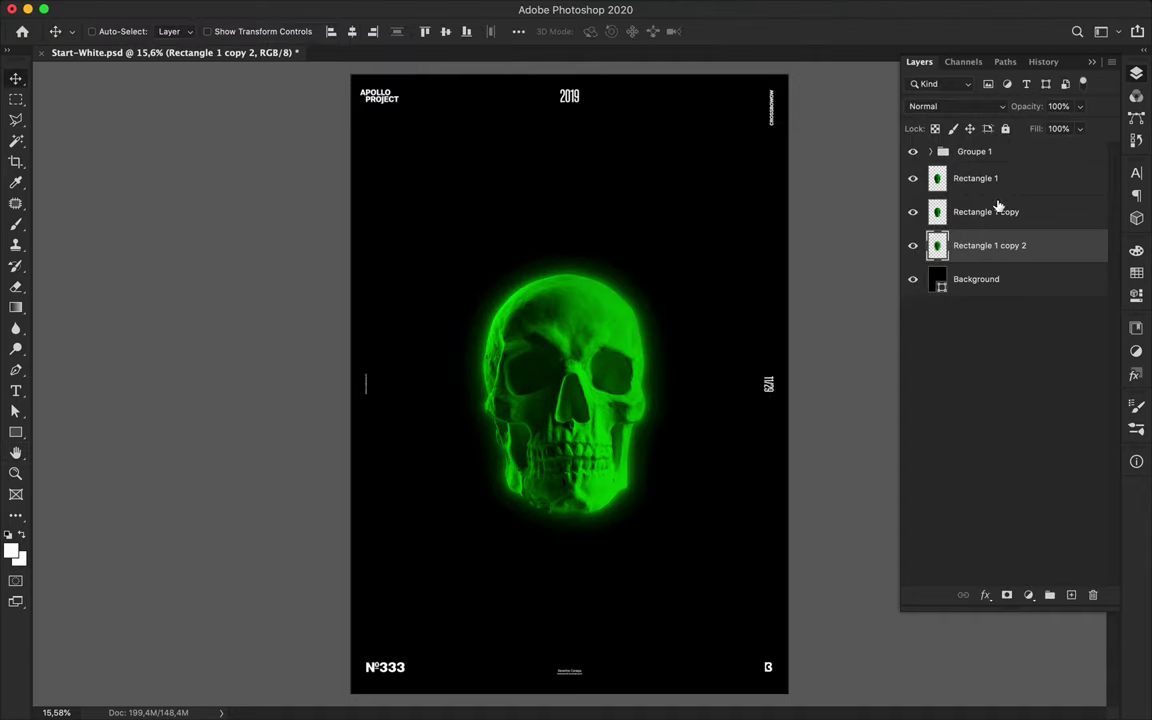
- Set the Rectangle 1 copy layer's blend mode to Linear Dodge (Add)
left_click(985, 212)
left_click(955, 106)
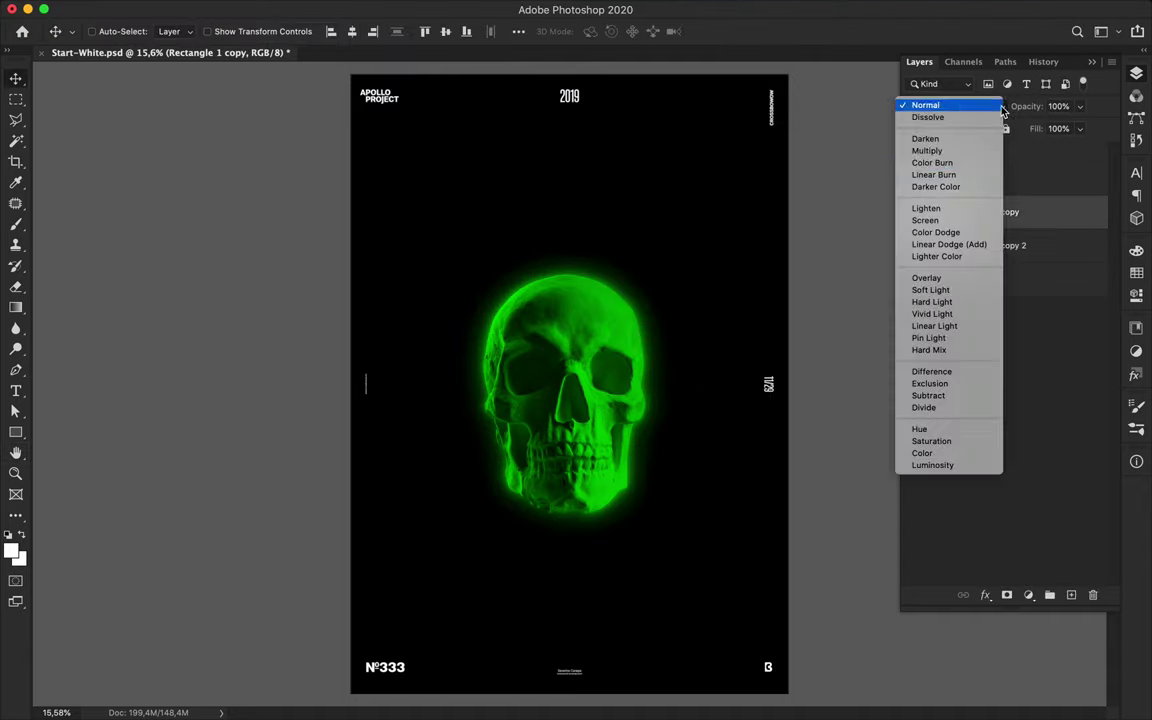
left_click(978, 244)
- Try duplicating the Linear Dodge glow layer and toggle the duplicate's visibility to compare the glow
key("super+j")
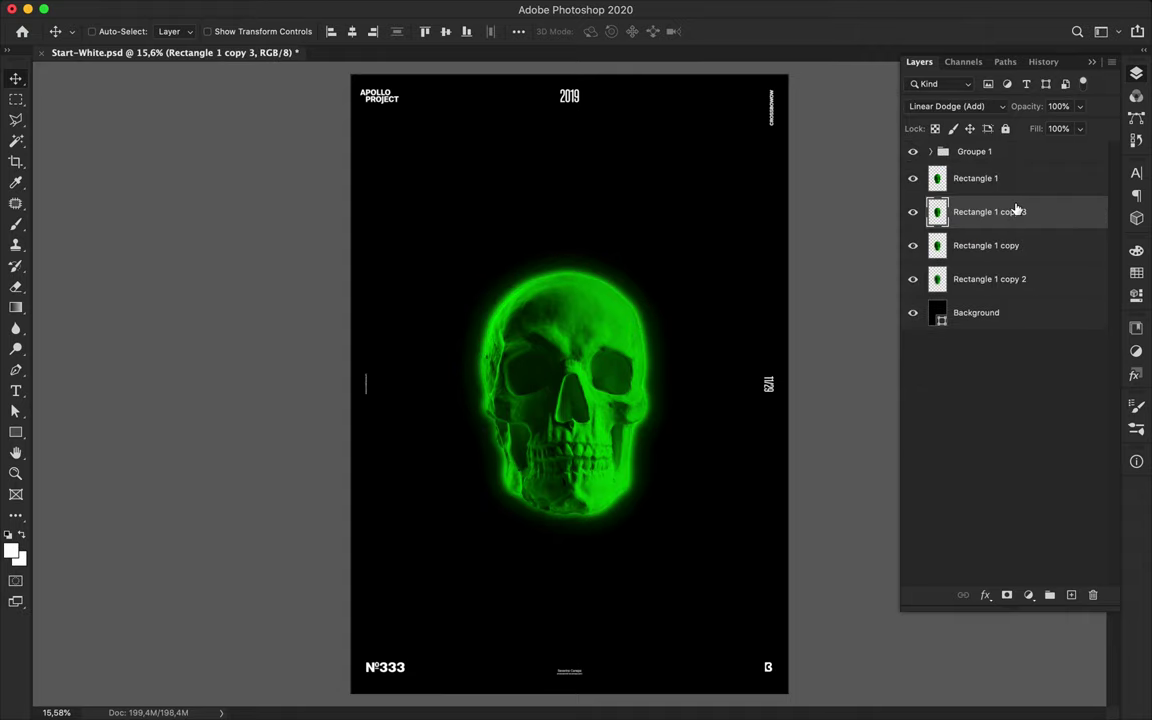
key("super+plus")
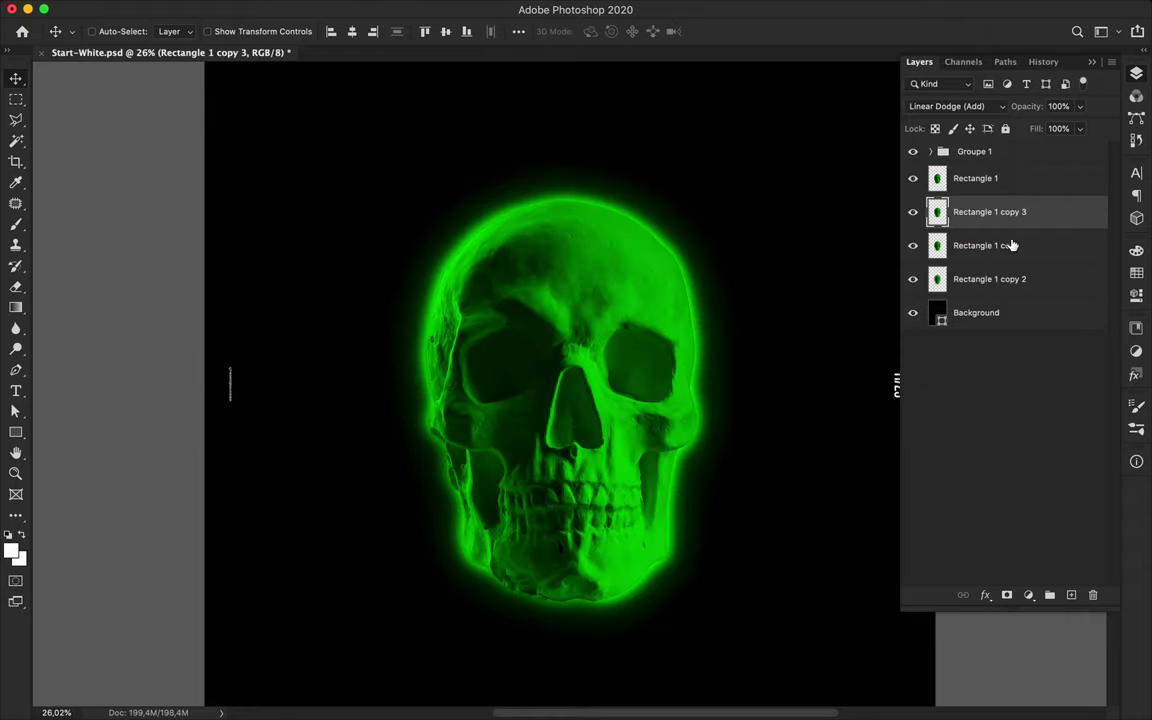
left_click(911, 214)
left_click(912, 214)
left_click(912, 213)
- Try contracting a selection loaded from the Rectangle 1 skull outline, and deselect it
left_click(989, 182)
right_click(1035, 177)
left_click(937, 178, "super")
left_click(330, 9)
mouse_move(365, 239)
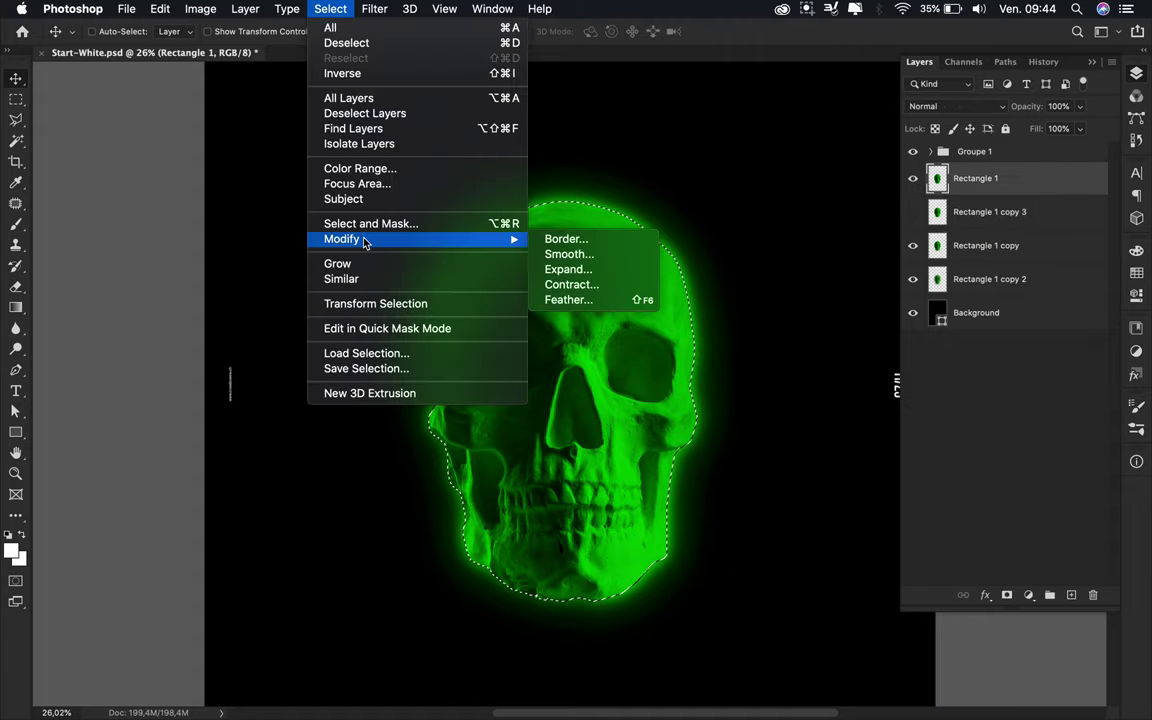
left_click(589, 289)
key("Return")
key("m")
left_click(705, 280)
key("v")
key("super+minus")
- Compare the skull with and without the Rectangle 1 copy 3 glow layer, and delete that layer
left_click(912, 218)
left_click(912, 218)
left_click(1012, 219)
key("BackSpace")
- Add a white layer mask to Rectangle 1 and activate the Brush tool with black
left_click(999, 186)
left_click(1036, 596)
left_click(1006, 595)
key("b")
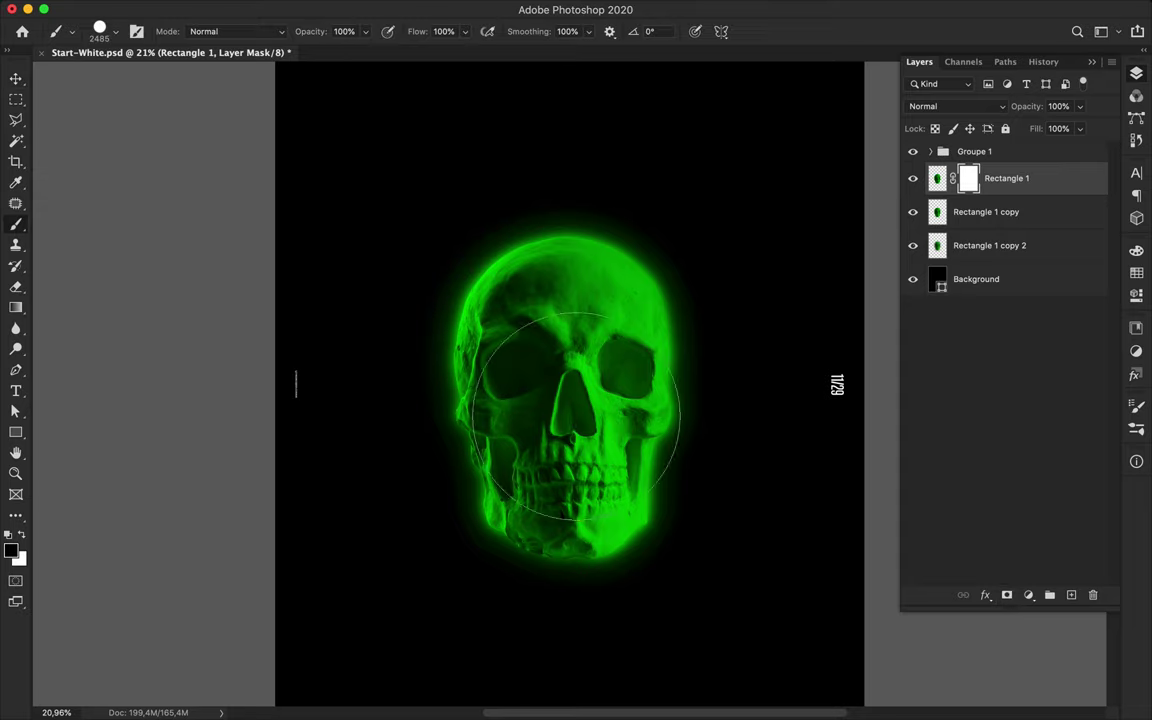
- Configure the brush as a smaller soft round tip with 0% hardness and 42% opacity
left_click(116, 33)
left_click(364, 33)
left_click(324, 48)
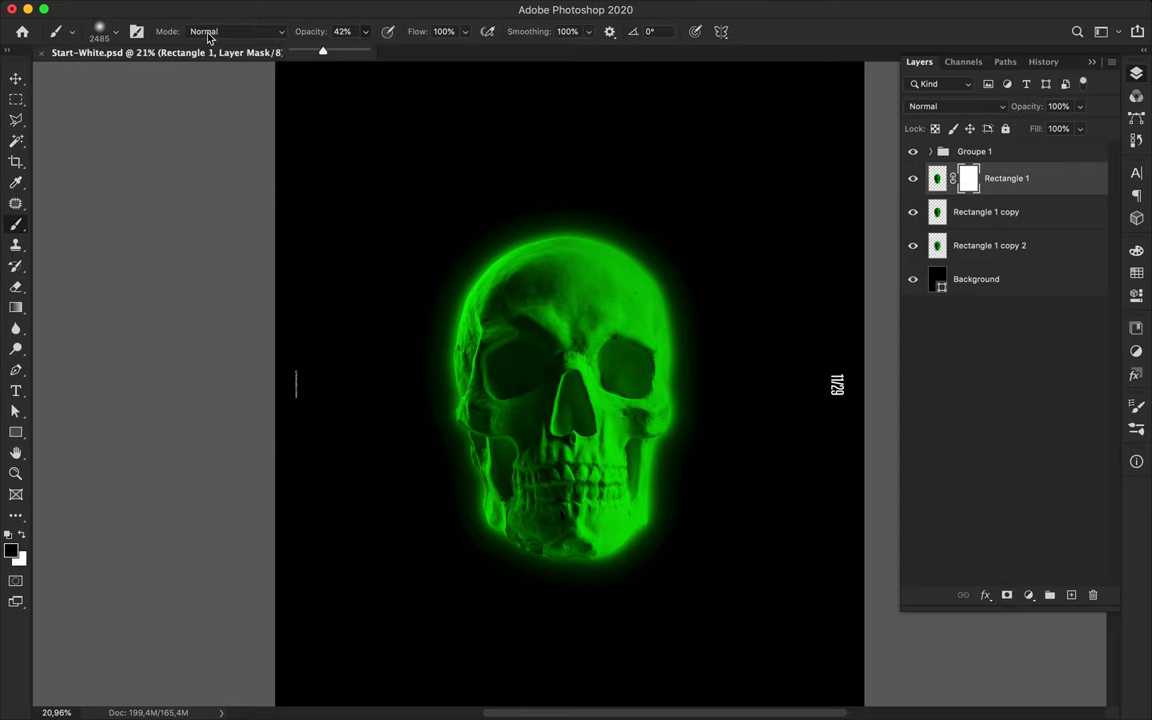
left_click(104, 29)
mouse_move(178, 84)
left_mouse_down()
mouse_move(166, 70)
mouse_move(182, 82)
left_mouse_up()
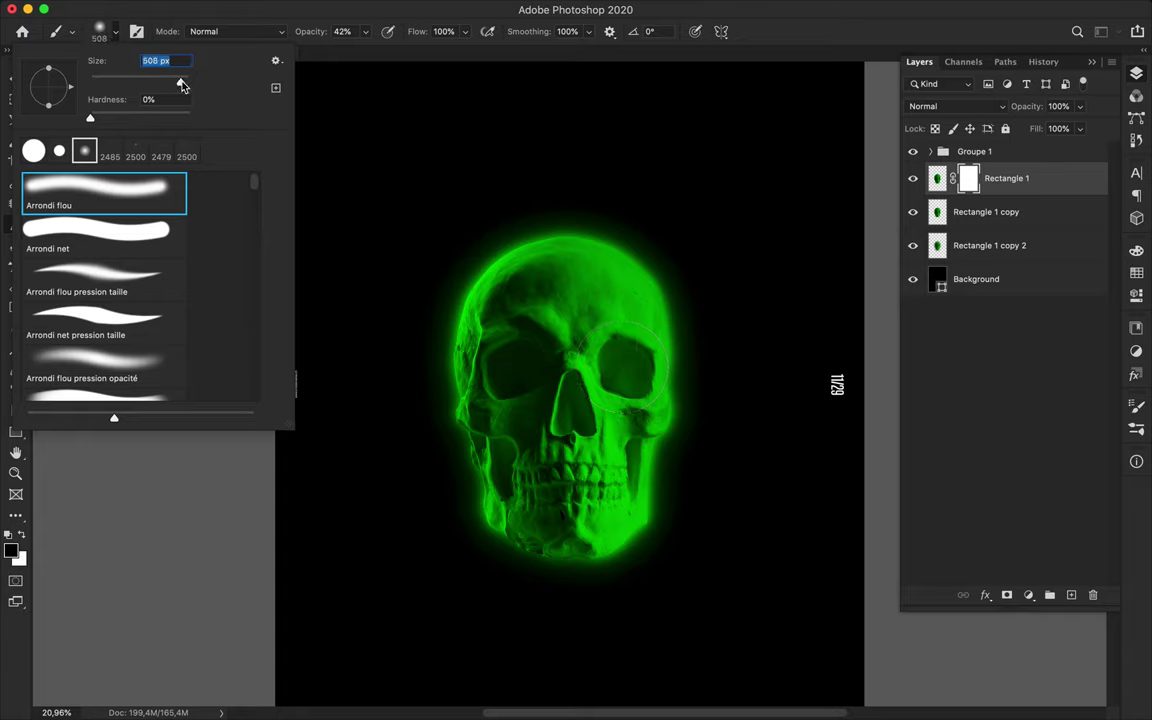
- Try dabbing black on the Rectangle 1 mask over the skull's right-hand eye socket to reveal the glow
left_click(622, 367)
left_click(611, 368)
left_click(629, 367)
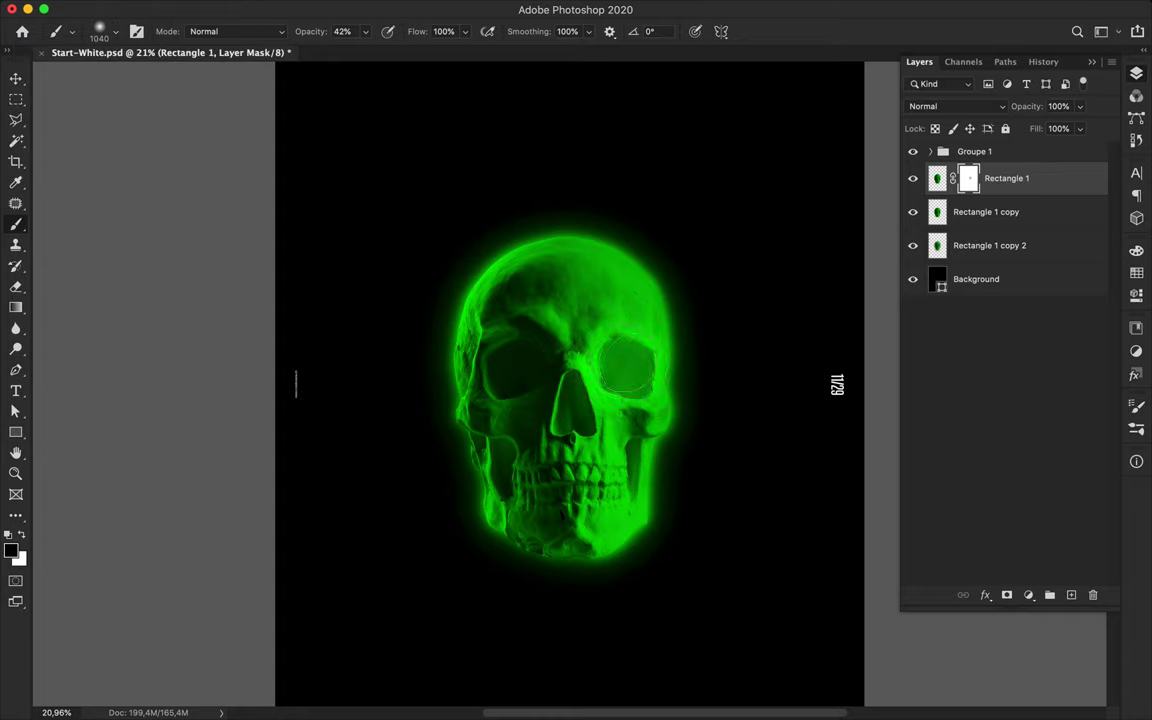
left_click(614, 372)
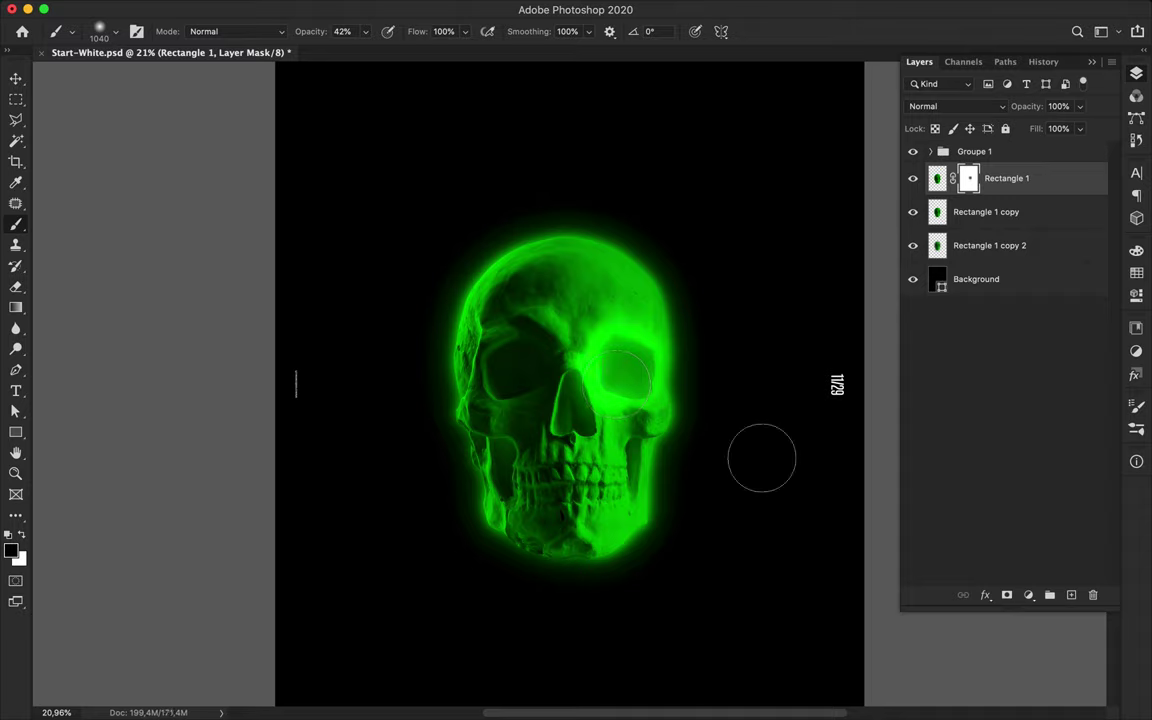
- Undo the dabs on the Rectangle 1 mask and target the layer's image instead of the mask
key("ctrl+z")
key("ctrl+z")
key("ctrl+z")
key("ctrl+2")
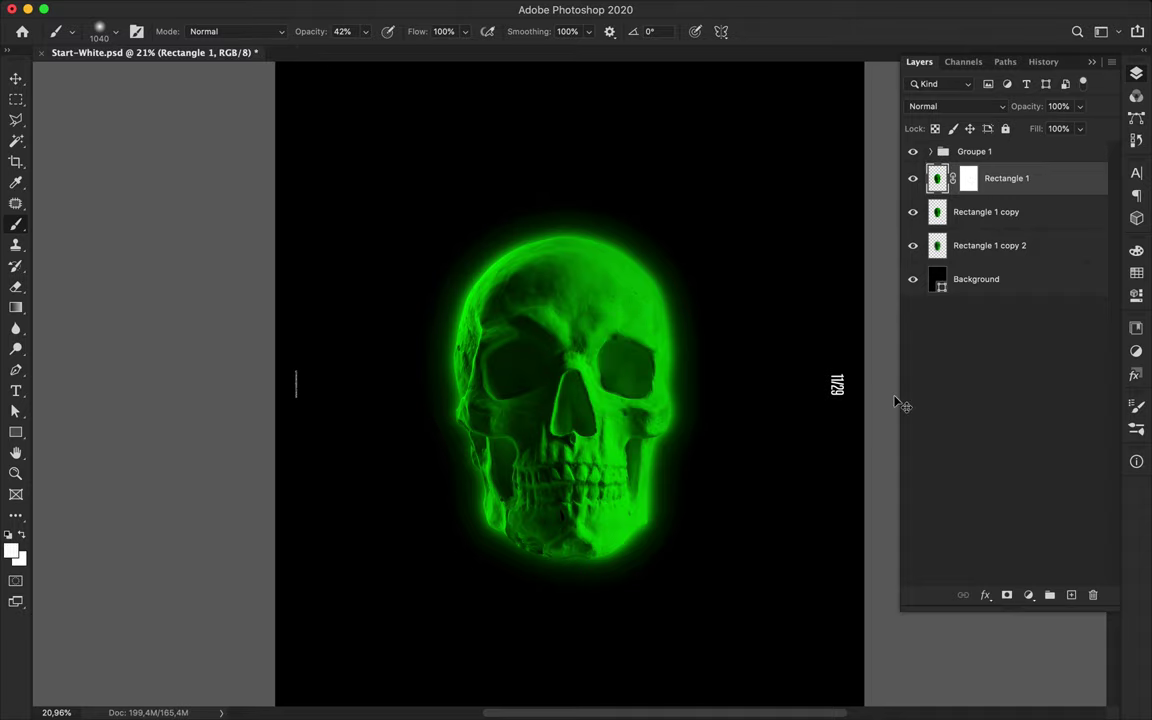
- Add the text 333 centred above the skull
key("v")
scroll(617, 301, "down", 1)
scroll(617, 301, "up", 5)
key("t")
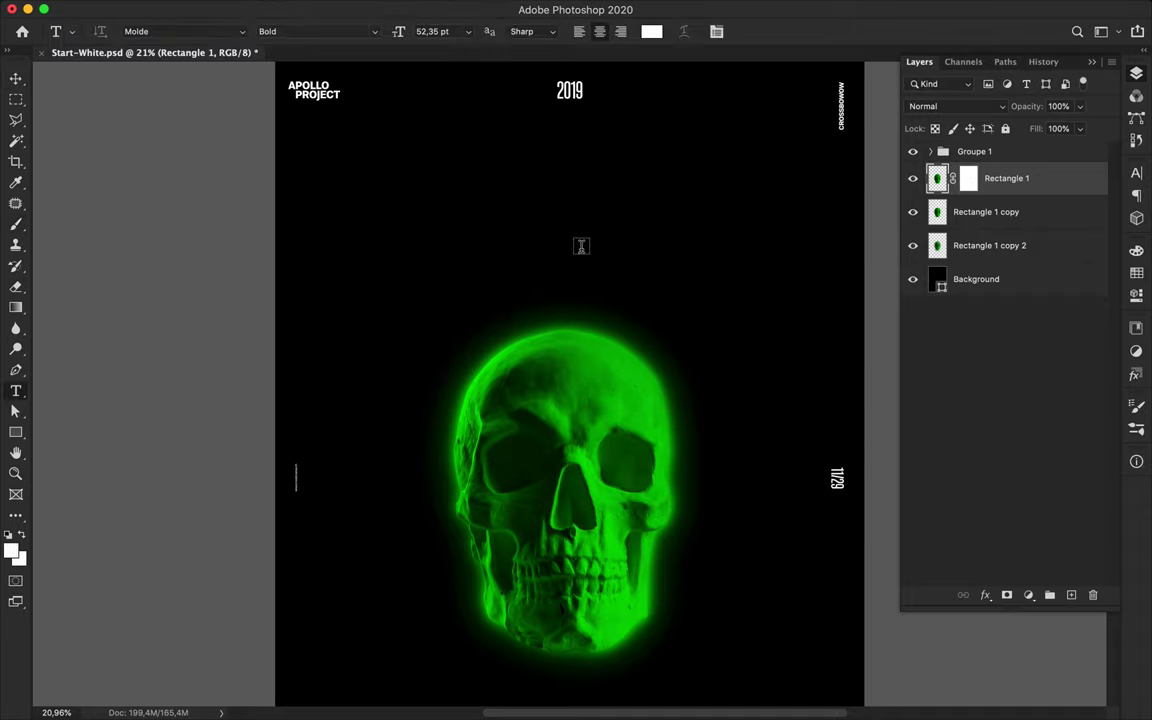
left_click(582, 248)
type("33")
key("Escape")
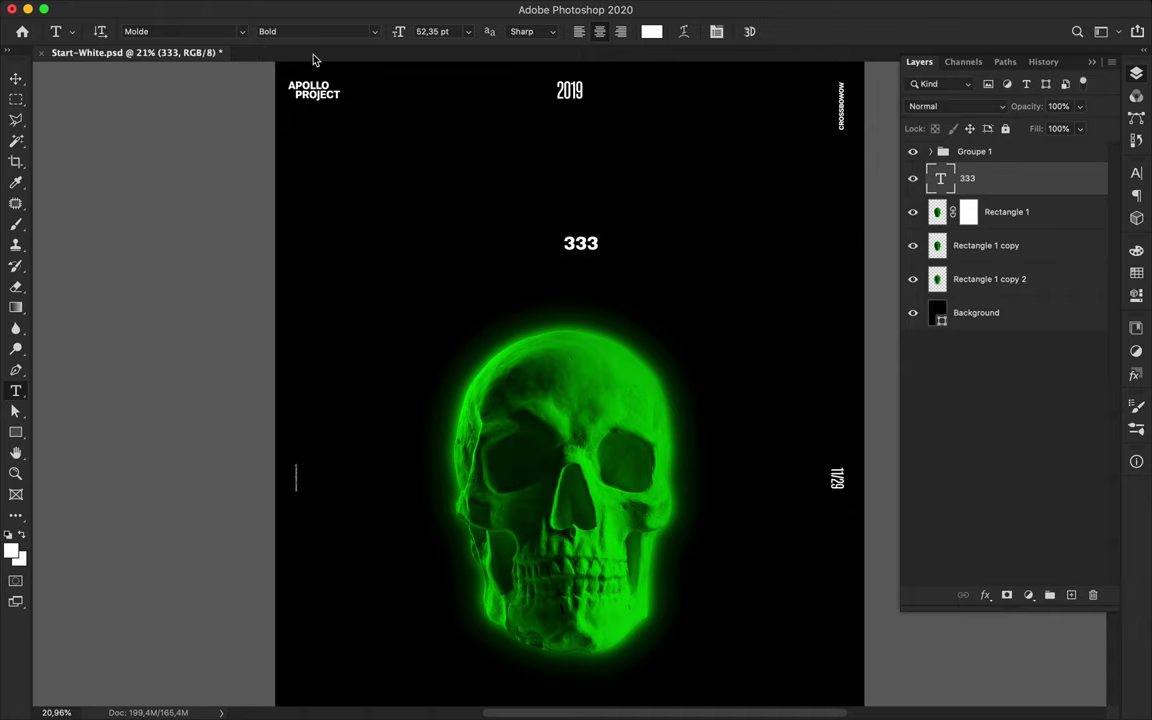
- Browse the available fonts and preview them on the 333 text
left_click(242, 32)
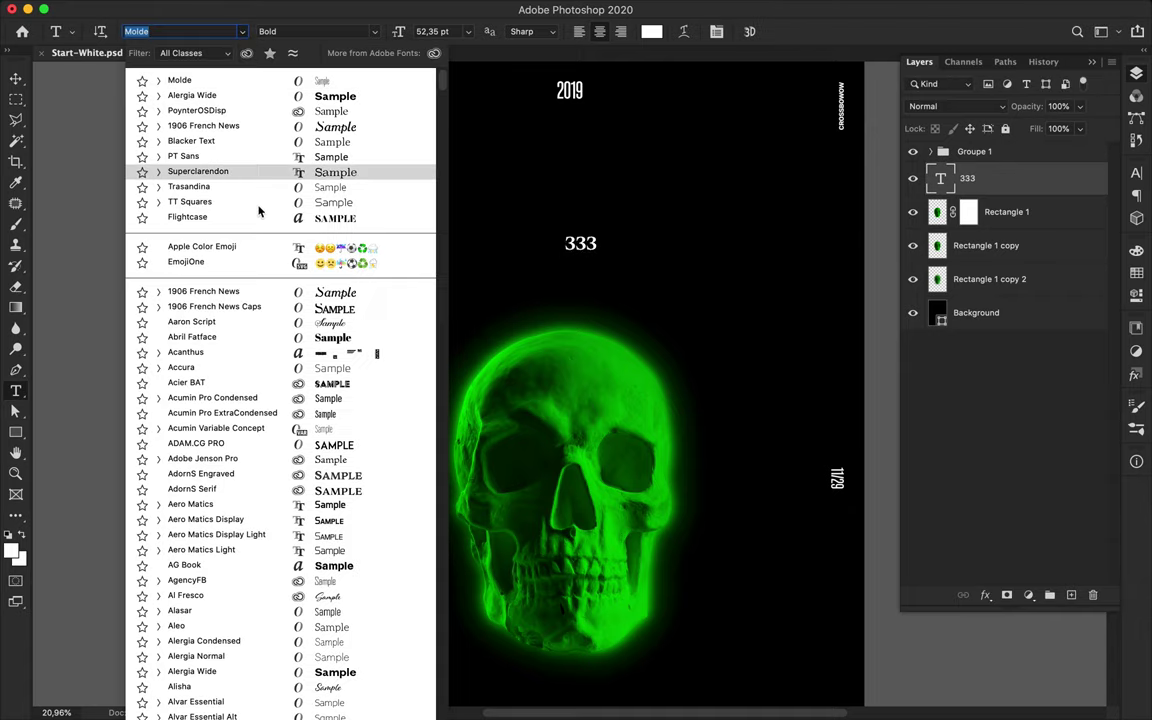
scroll(258, 208, "down", 3)
scroll(258, 210, "down", 10)
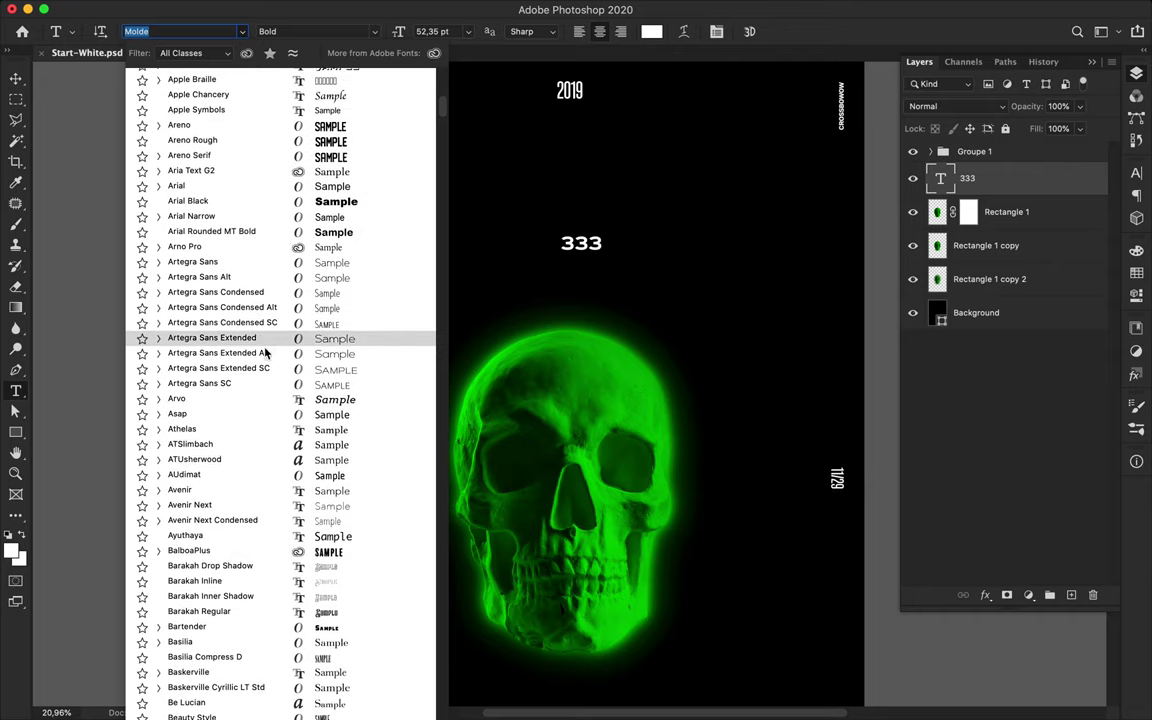
scroll(265, 351, "down", 4)
scroll(268, 528, "down", 7)
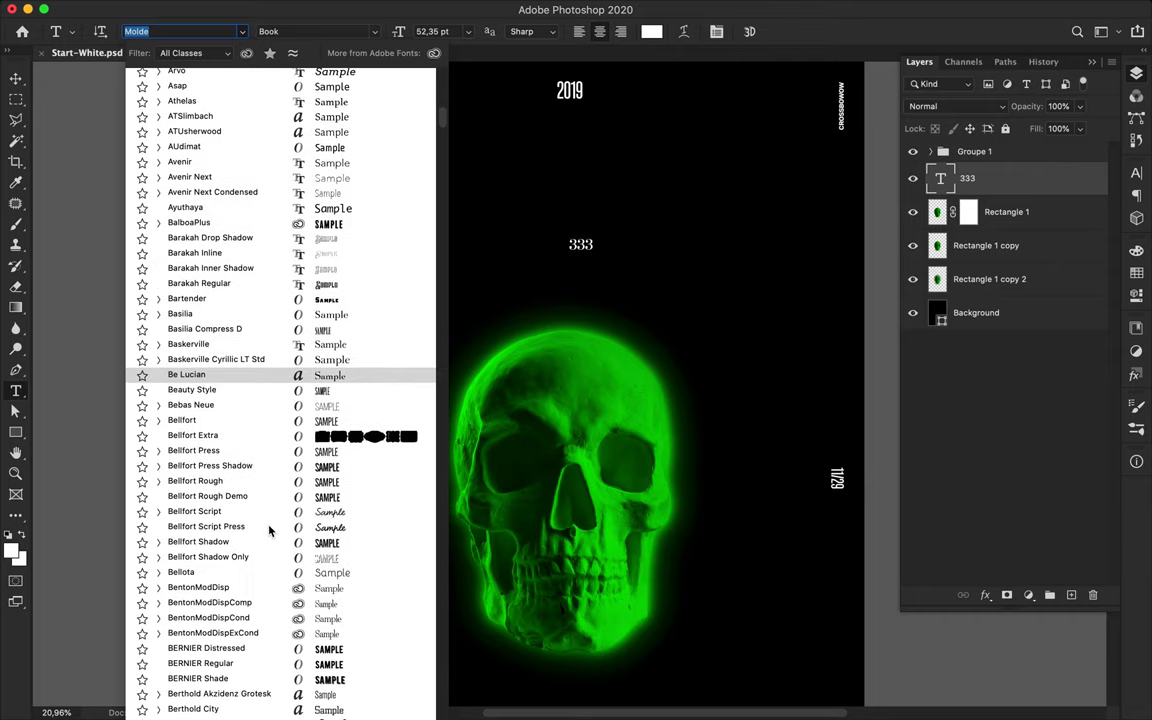
scroll(268, 530, "down", 8)
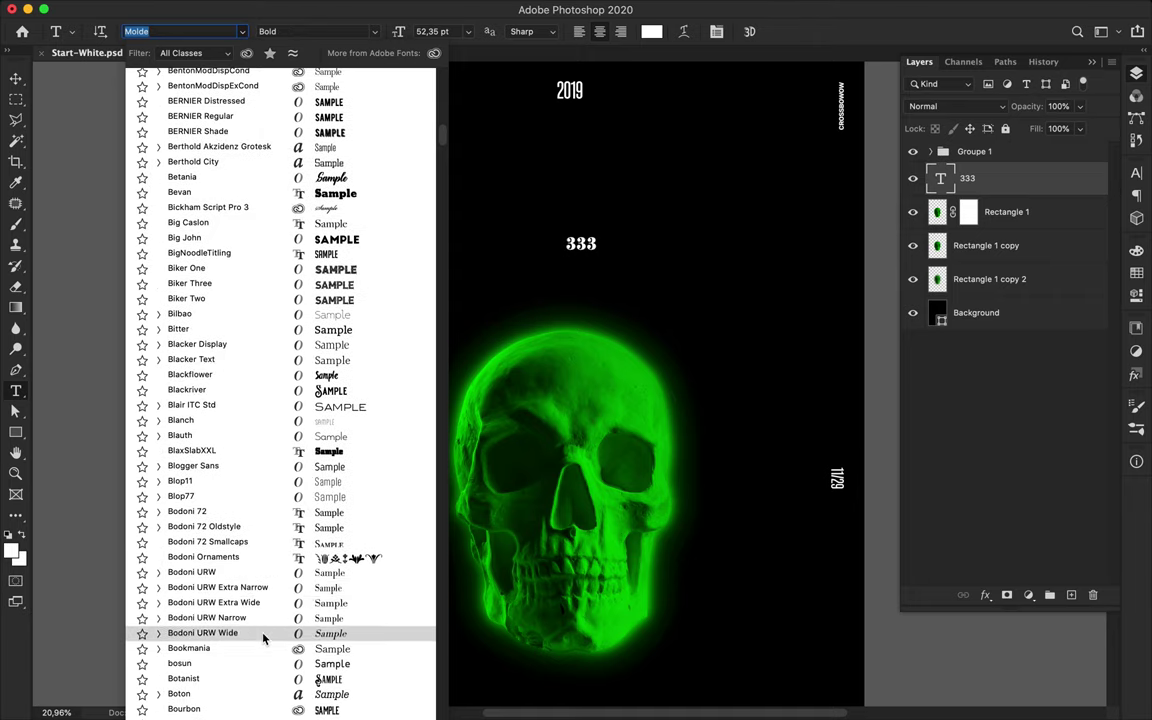
scroll(264, 638, "down", 4)
scroll(264, 638, "down", 7)
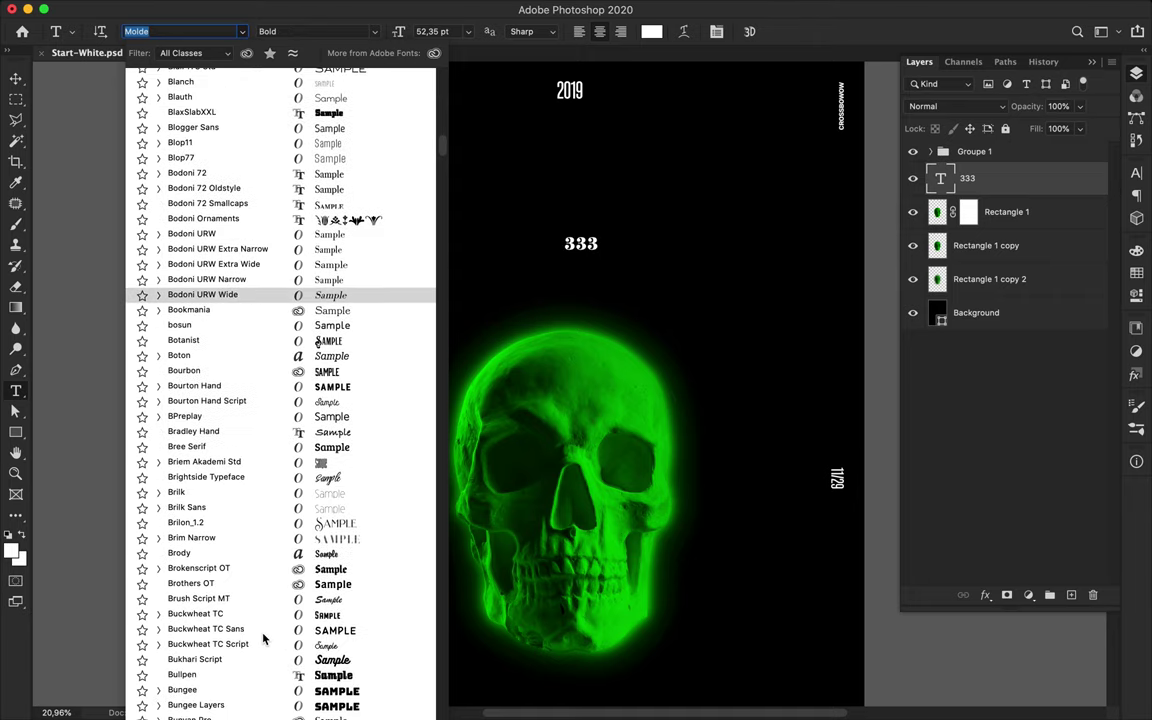
scroll(264, 638, "down", 11)
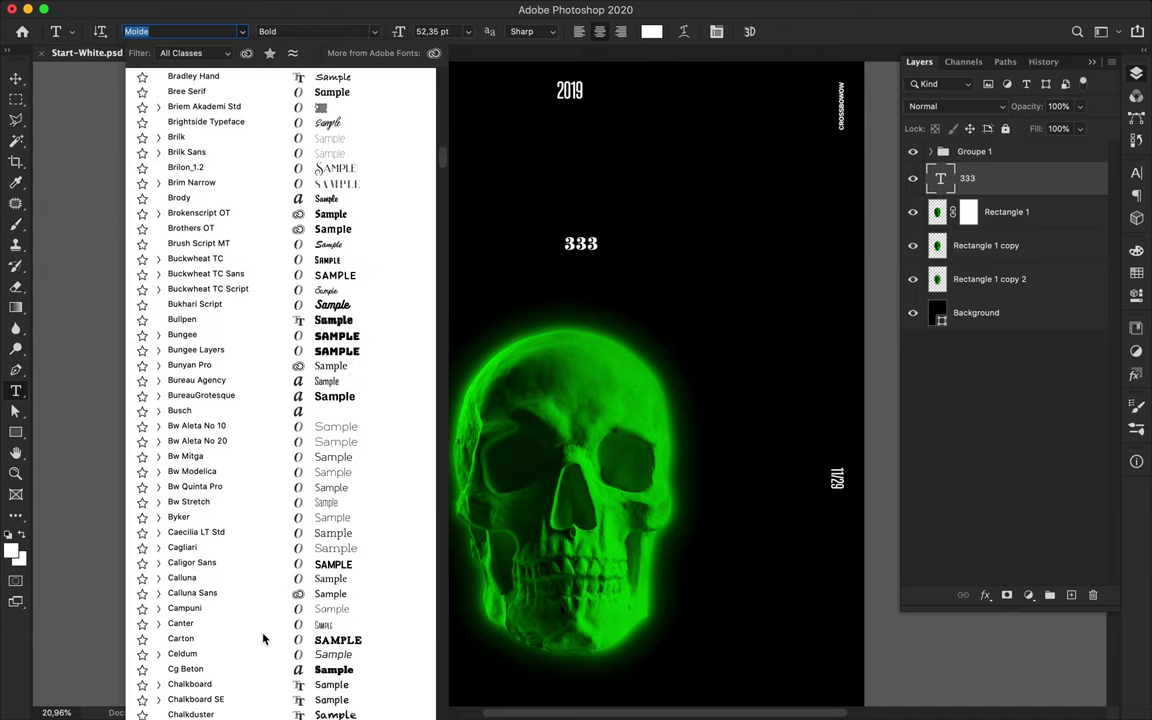
scroll(264, 638, "down", 4)
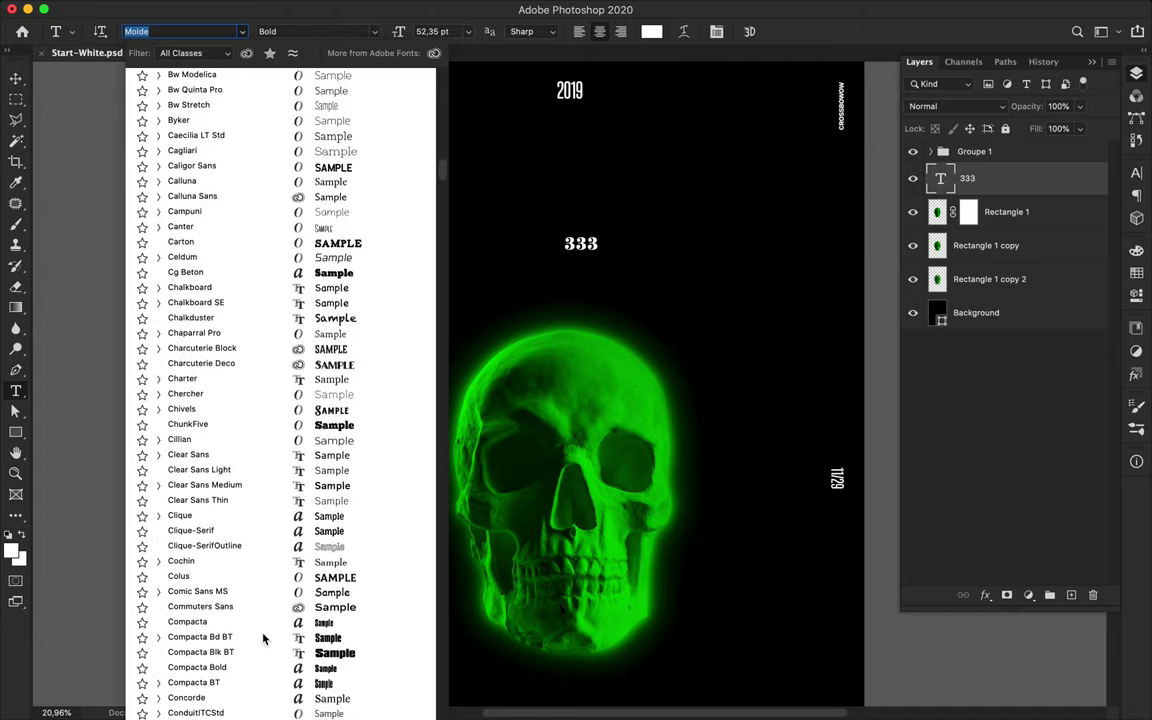
left_click(588, 242)
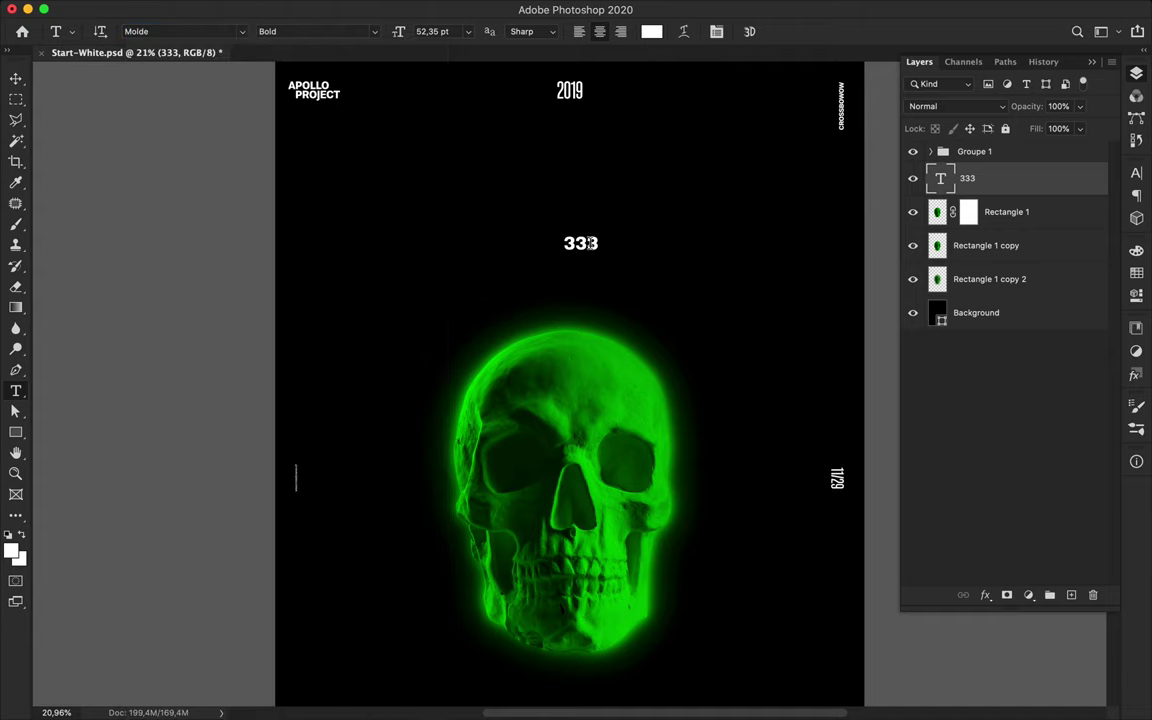
- Change the colour of the 333 text to the recently used bright green swatch
double_click(589, 243)
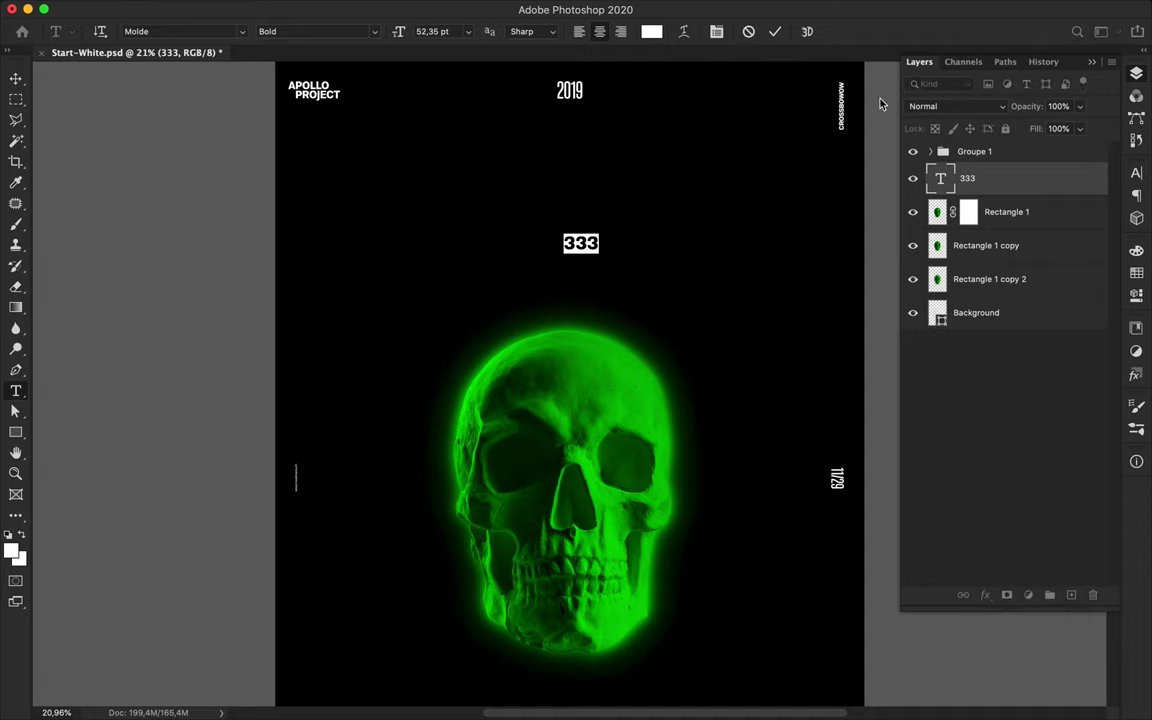
left_click(651, 31)
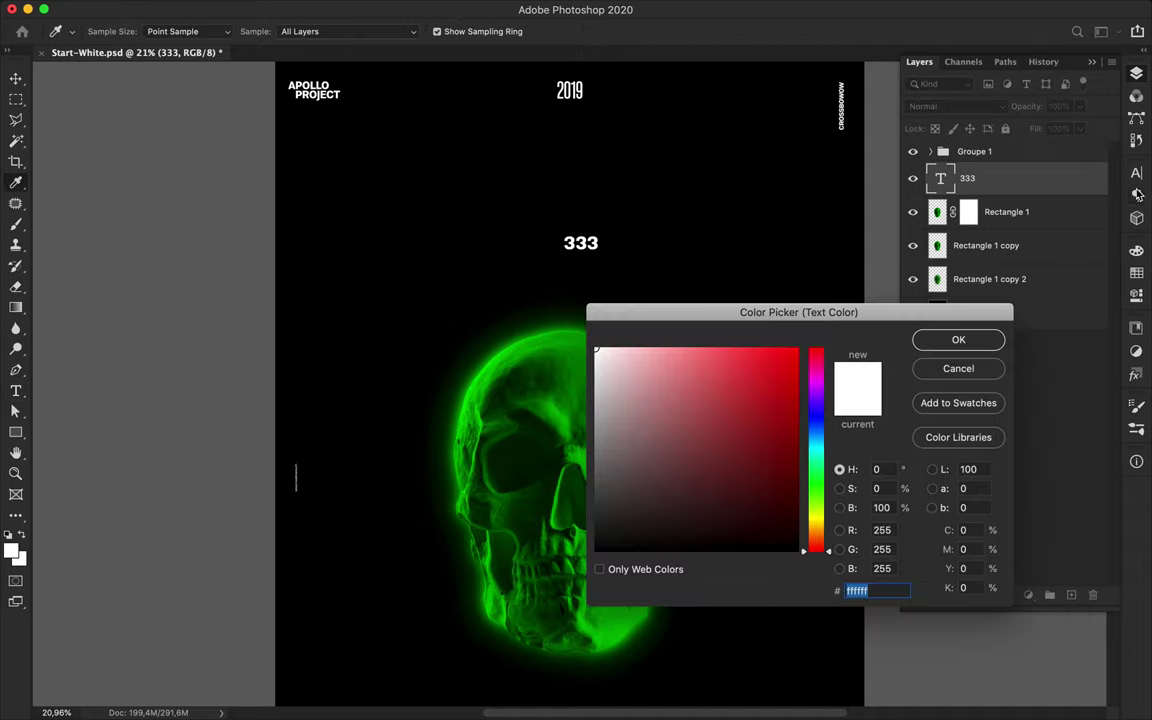
left_click(1136, 272)
left_click(884, 262)
left_click(958, 340)
left_click(622, 255)
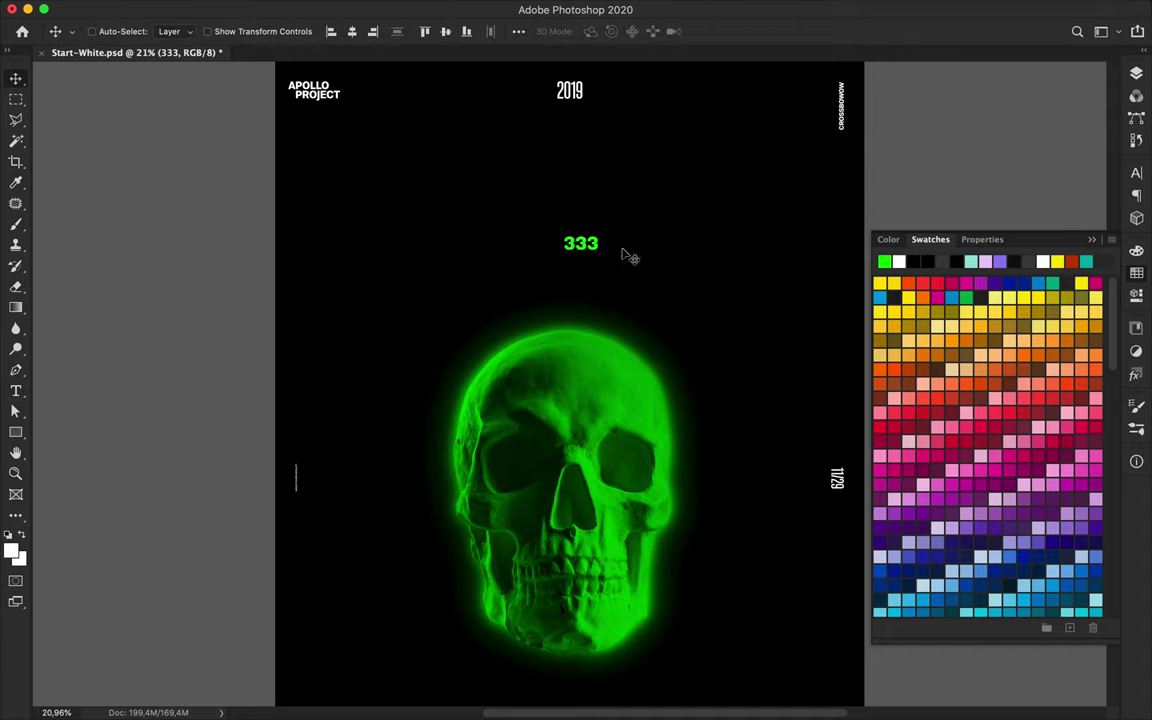
- Shift the 333 text up above the skull and align its horizontal centre with the three skull layers
left_click_drag(605, 250, 580, 224)
left_click(1138, 72)
left_click(1003, 275, "shift")
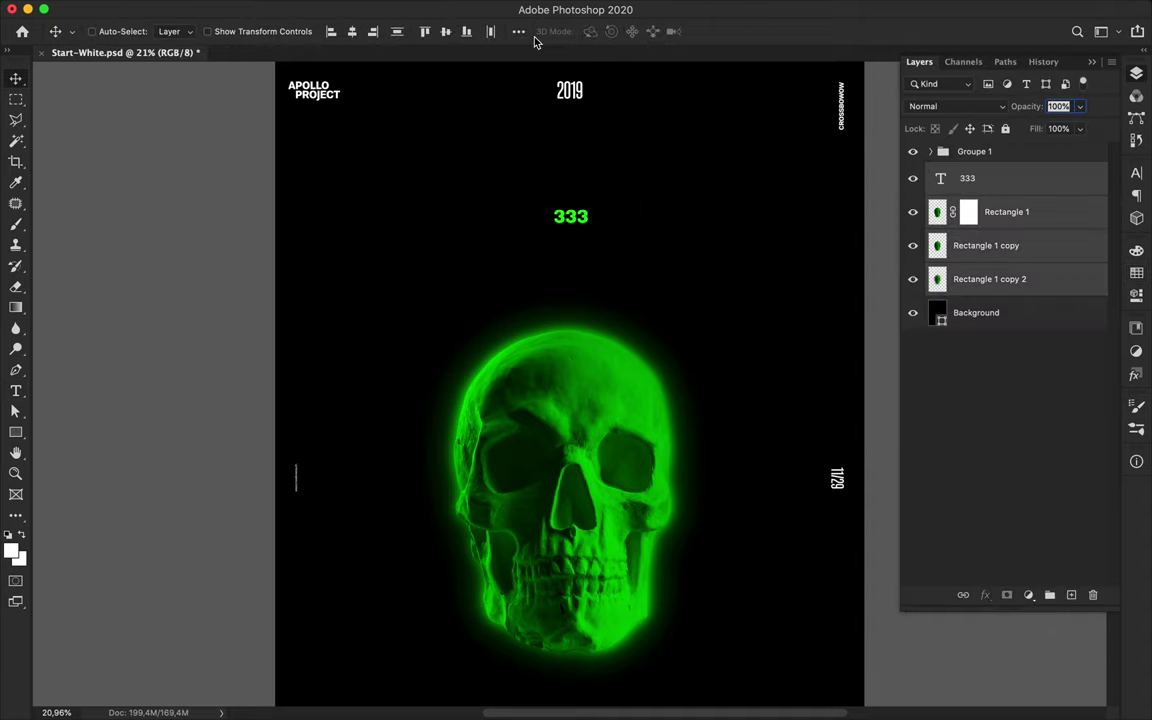
left_click(353, 32)
- Duplicate the 333 text layer beneath the original, convert the copy to a smart object and apply a 19-pixel Gaussian Blur
left_click(1005, 184)
left_click_drag(1008, 186, 1008, 198, "alt")
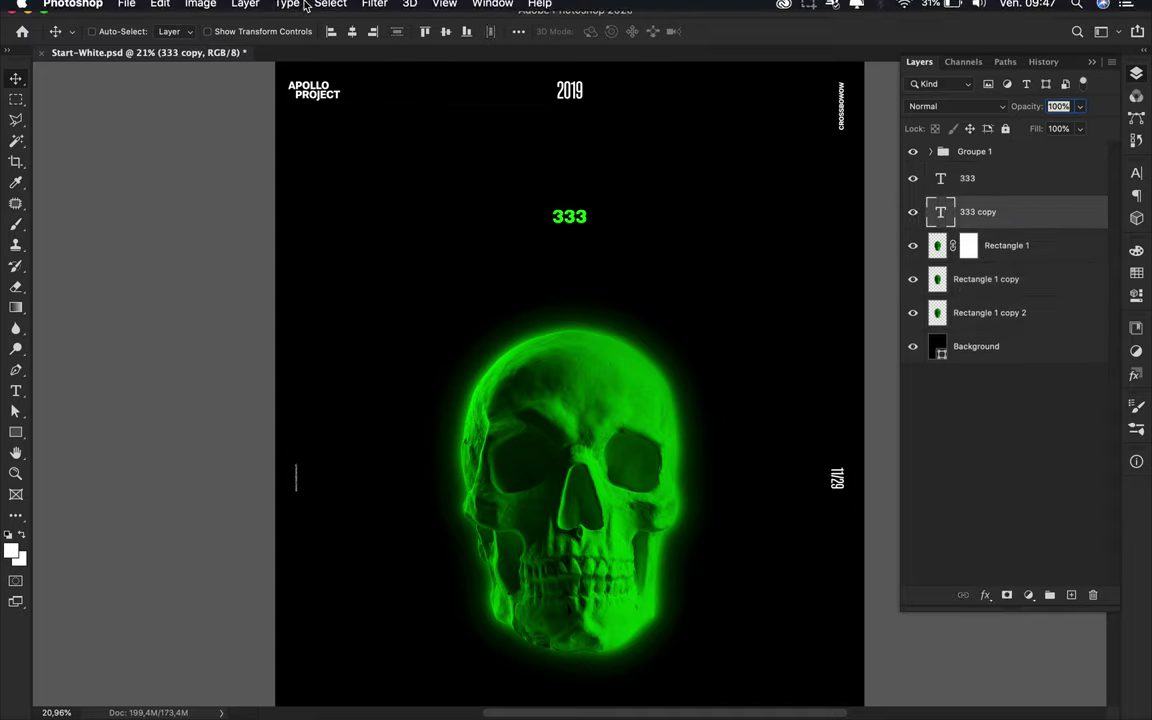
left_click(368, 9)
mouse_move(395, 200)
left_click(663, 259)
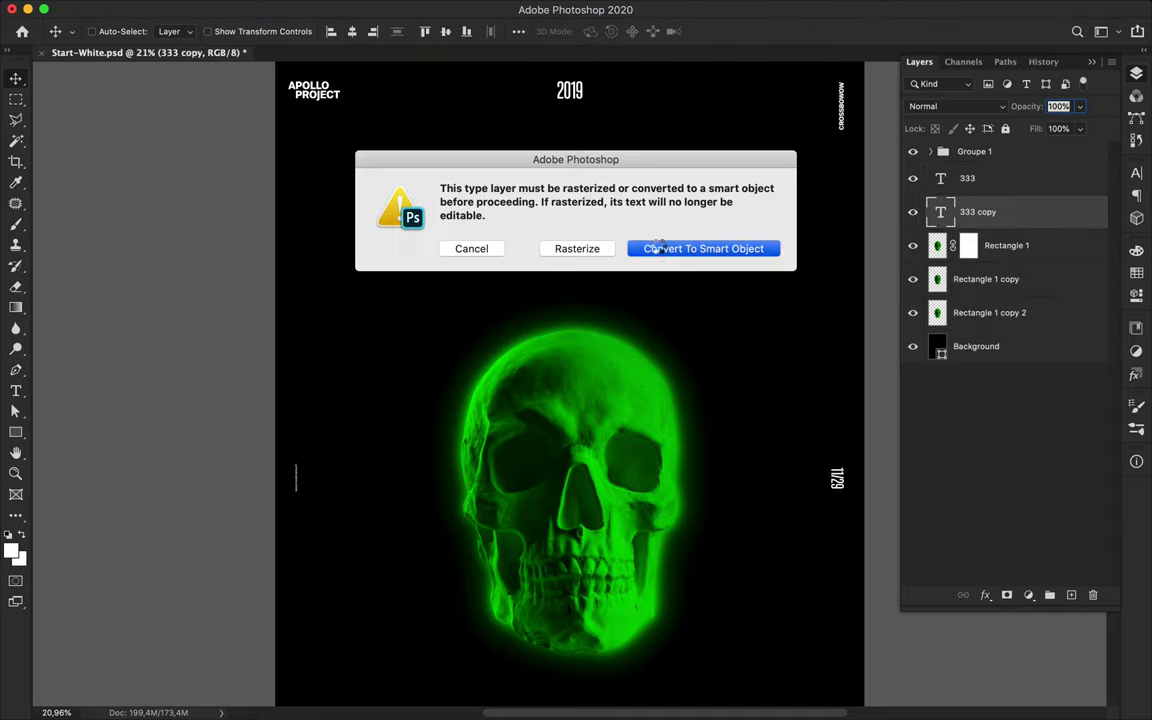
left_click(660, 249)
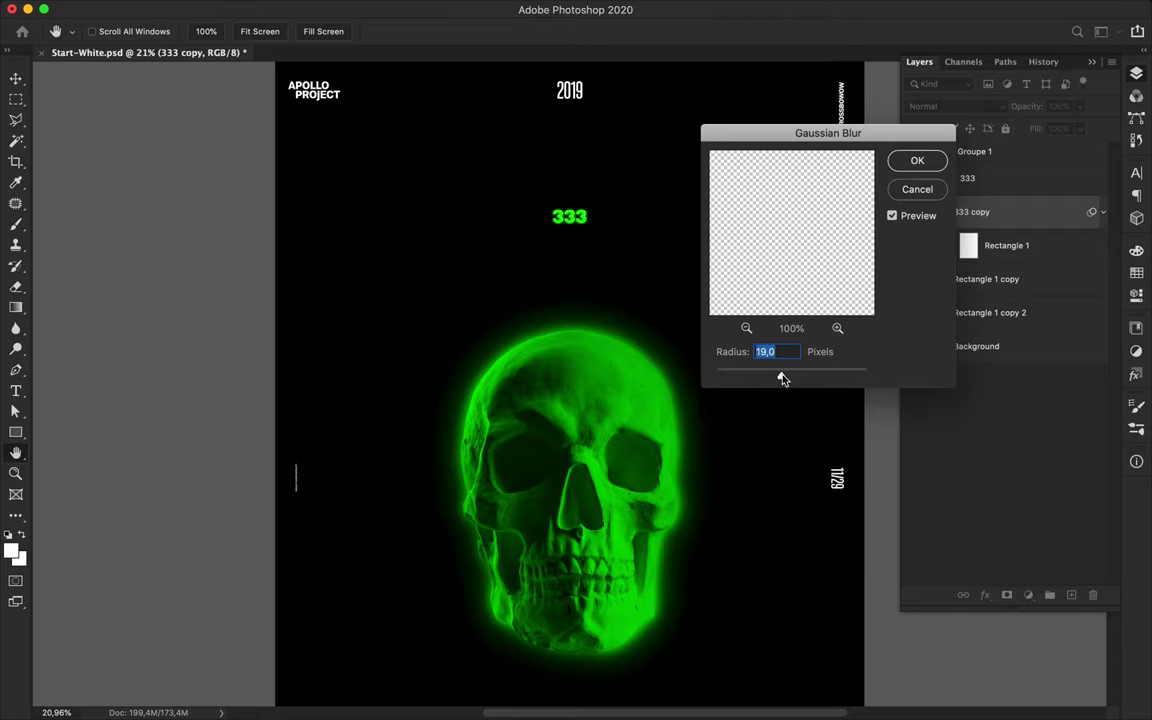
left_click(917, 160)
- Duplicate the blurred 333 copy, set the duplicate's blend mode to Linear Dodge (Add) and collapse both smart filter lists
left_click_drag(1023, 218, 1020, 222)
left_click(960, 106)
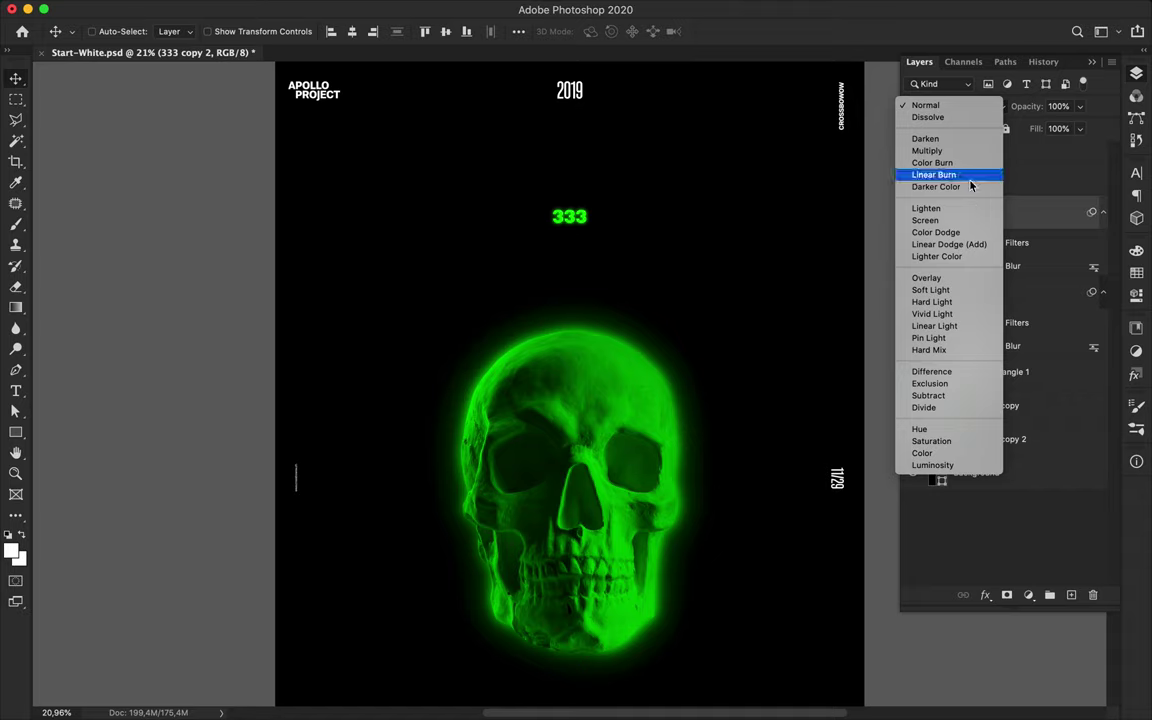
left_click(948, 244)
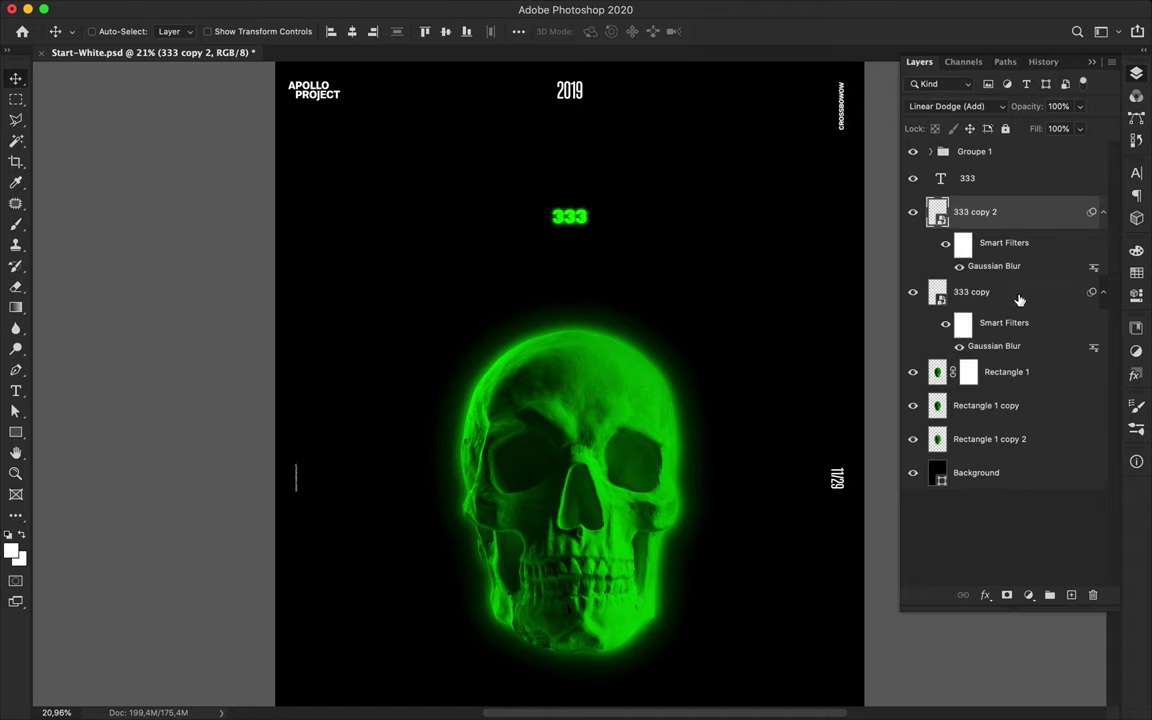
left_click(1103, 211)
left_click(1103, 245)
- Duplicate the 333 text with its two glow layers and place the copy below the skull near the poster's lower part
left_click(996, 250, "shift")
left_click(988, 185, "shift")
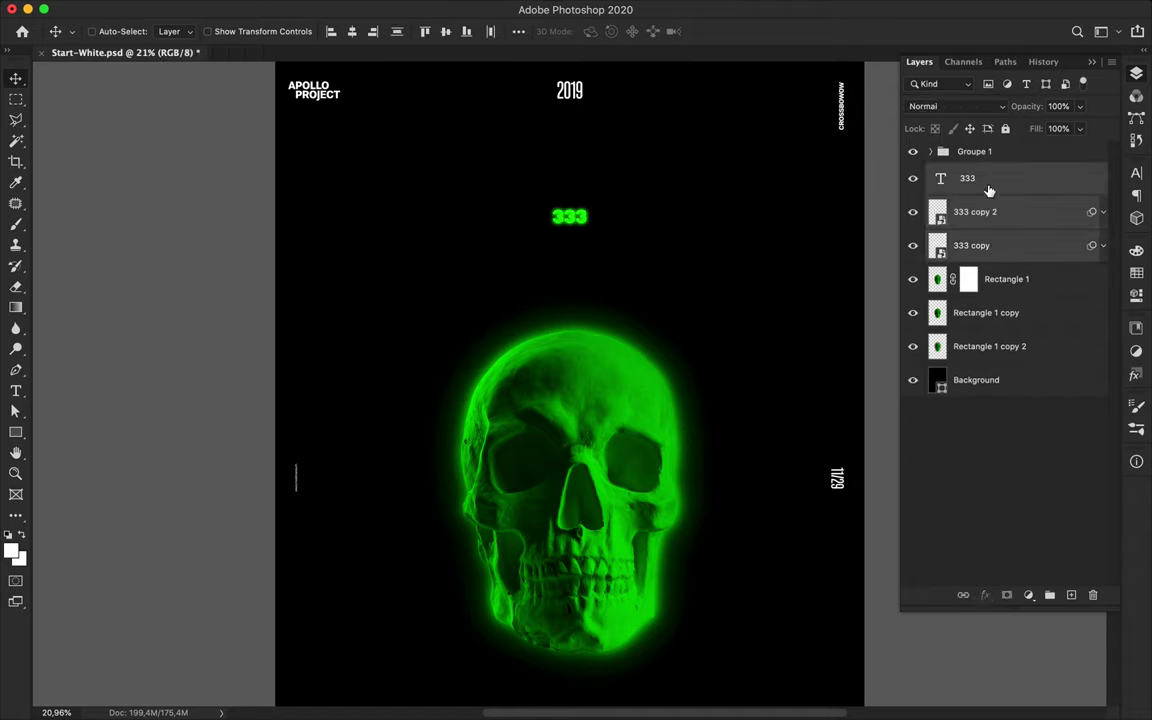
left_click_drag(628, 212, 607, 684)
scroll(607, 684, "down", 1)
scroll(607, 688, "down", 2)
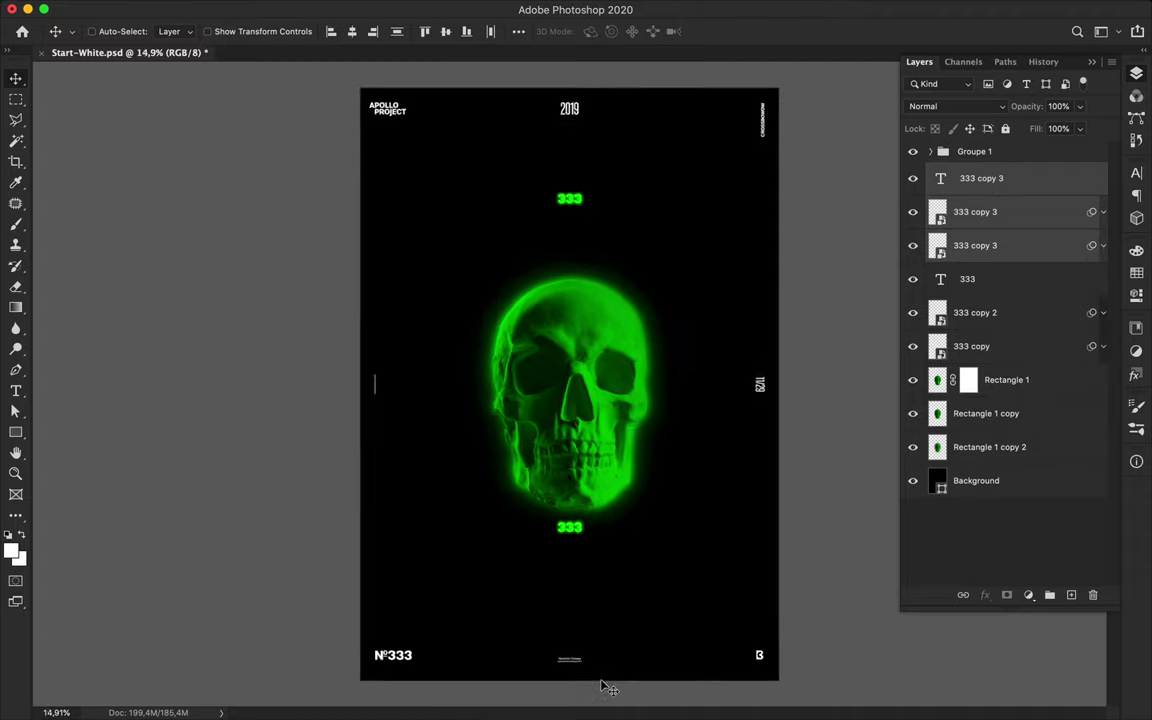
left_click_drag(585, 522, 585, 567)
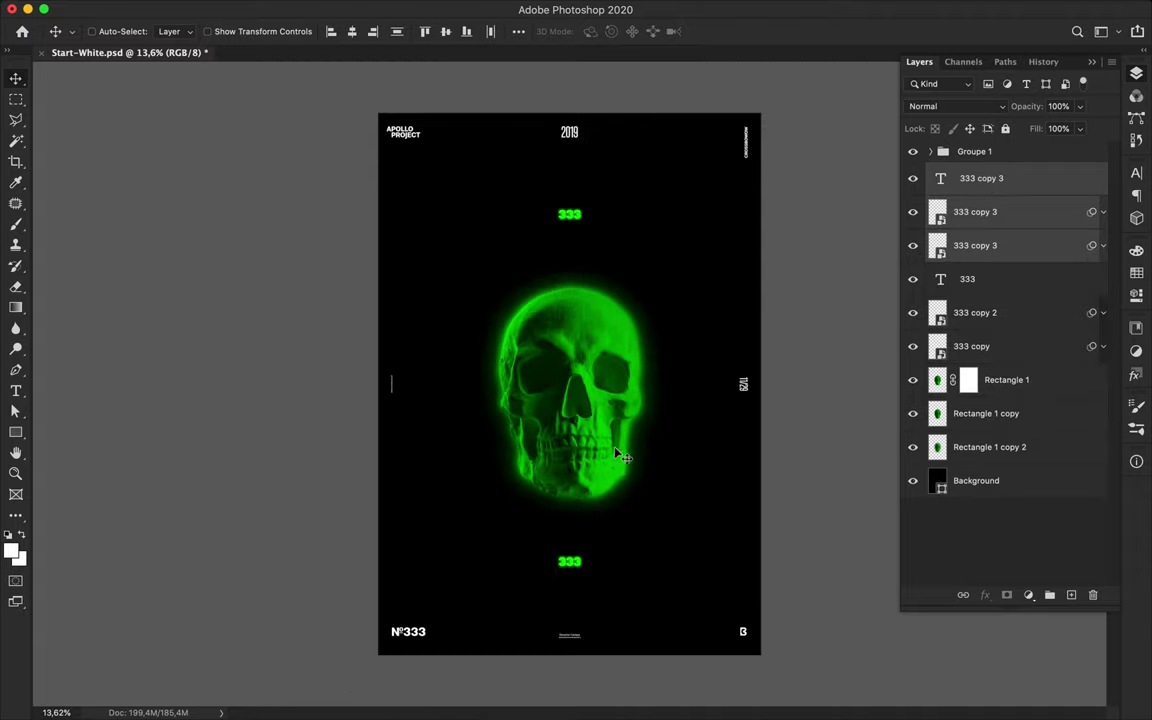
- Nudge the three skull layers slightly left to centre the skull visually, and deselect them
left_click(1005, 380)
left_click(982, 447, "shift")
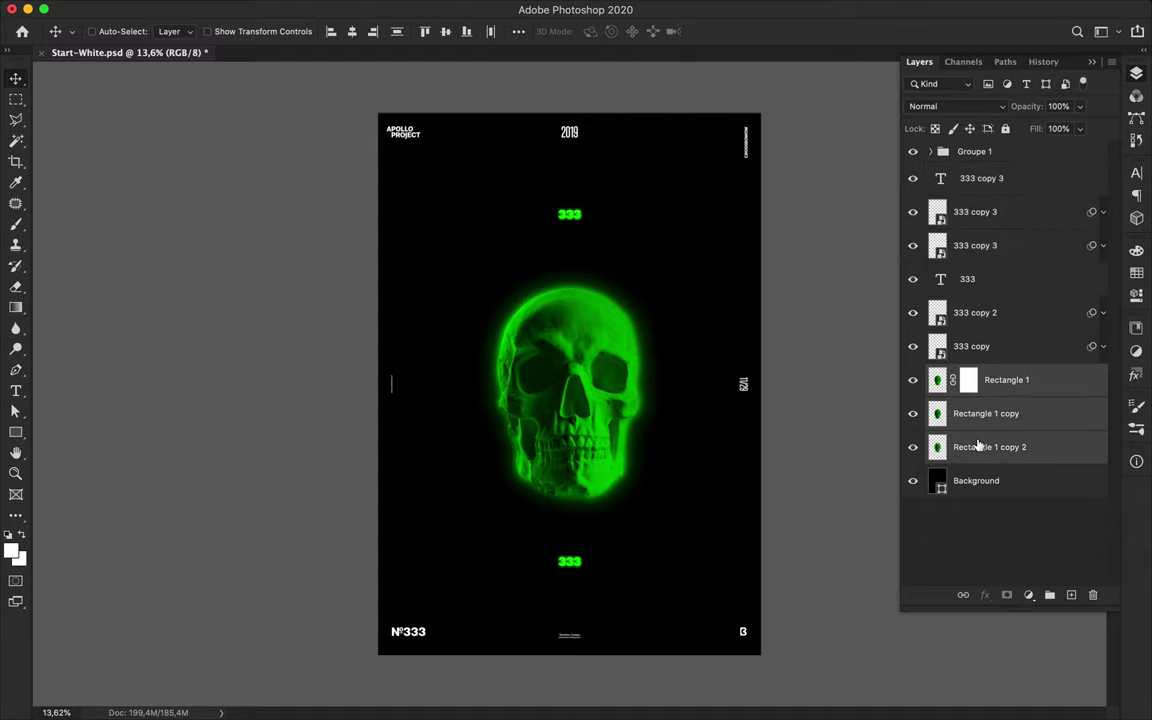
left_click(705, 287, "super")
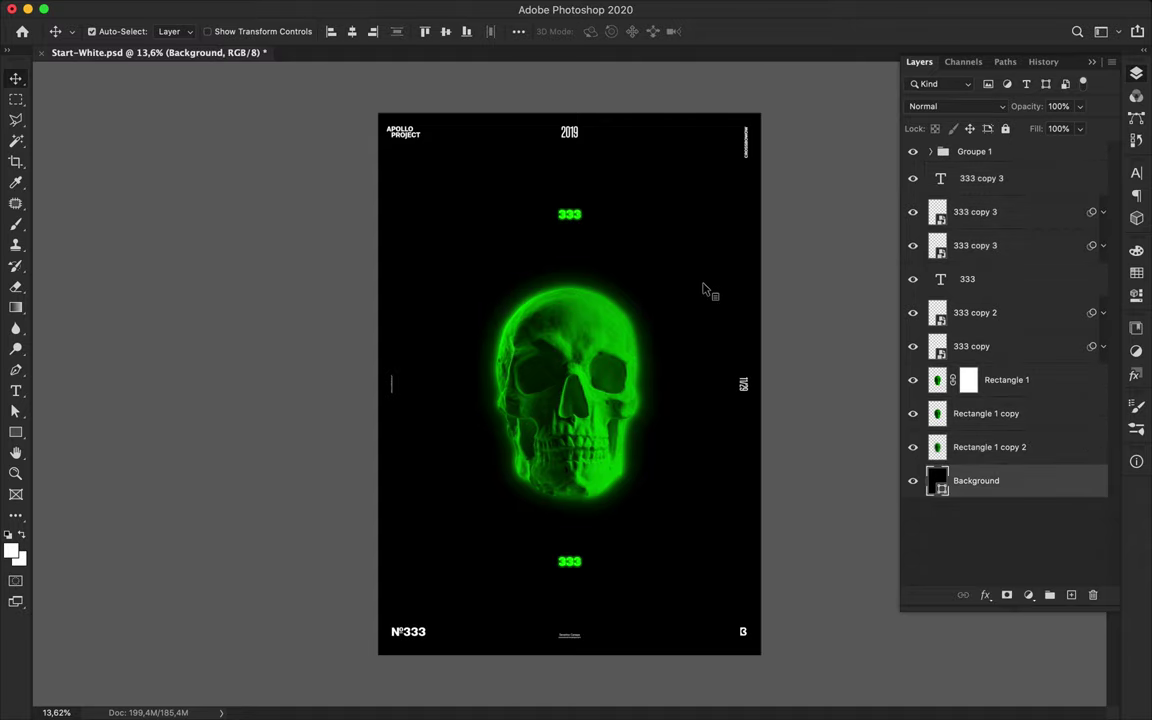
- Erase the B mark from the poster's lower-right corner and delete the Black Numbers layer
left_click(743, 632, "super")
key("m")
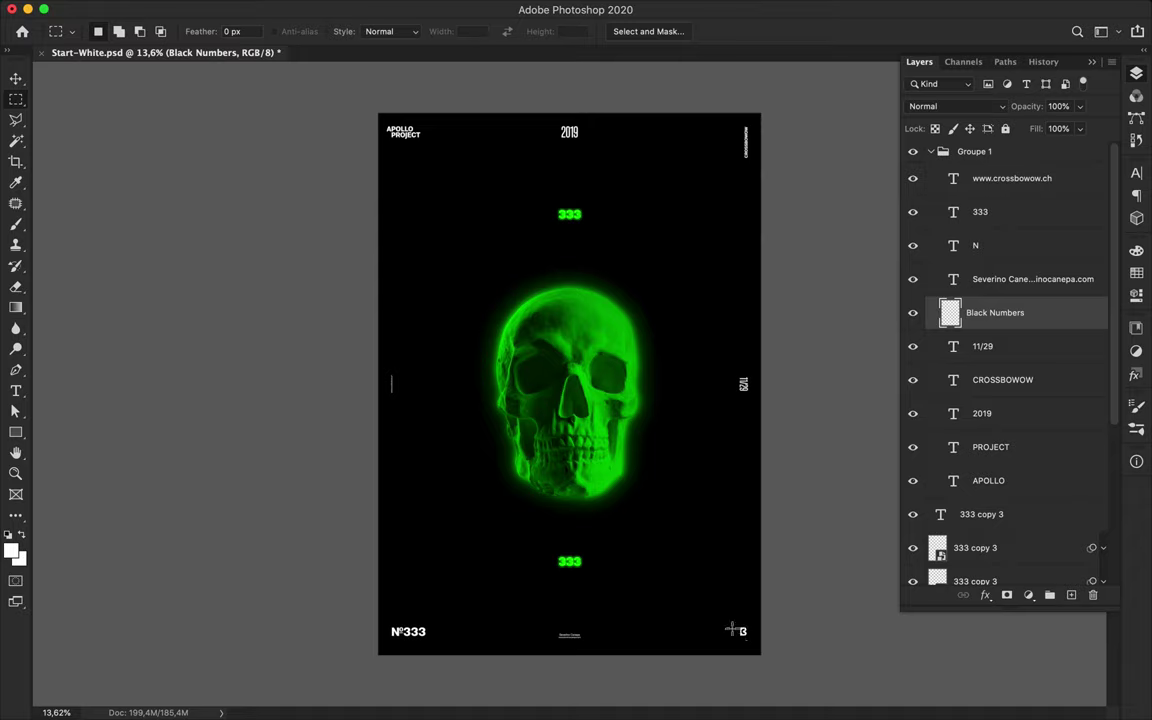
key("v")
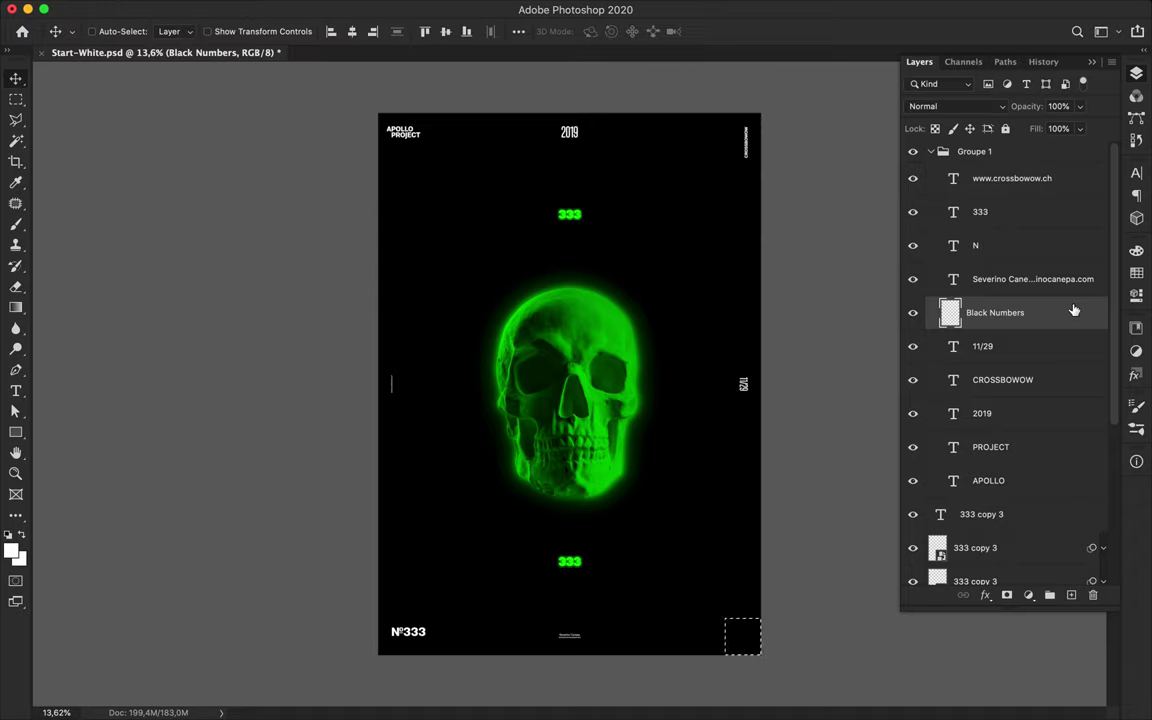
key("m")
left_click(729, 558)
key("BackSpace")
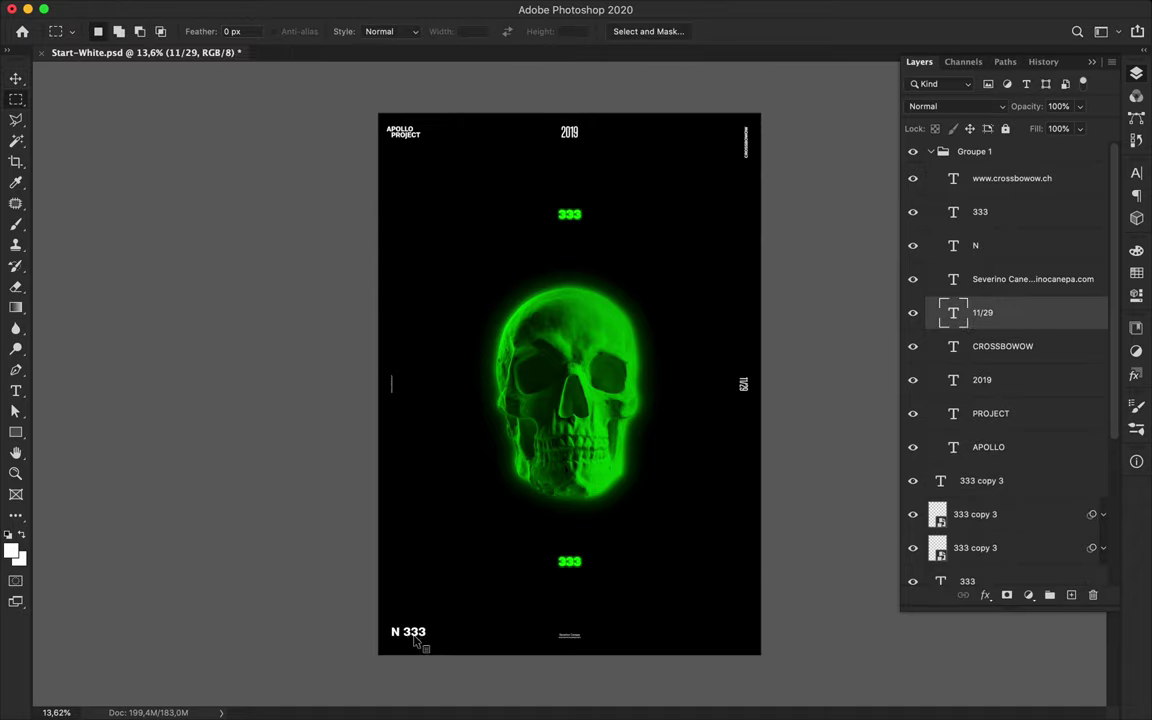
key("v")
key("ctrl+z")
key("ctrl+z")
key("ctrl+shift+z")
left_click(1008, 184)
key("BackSpace")
left_click(1033, 282)
key("Delete")
left_click(416, 632, "ctrl")
key("Delete")
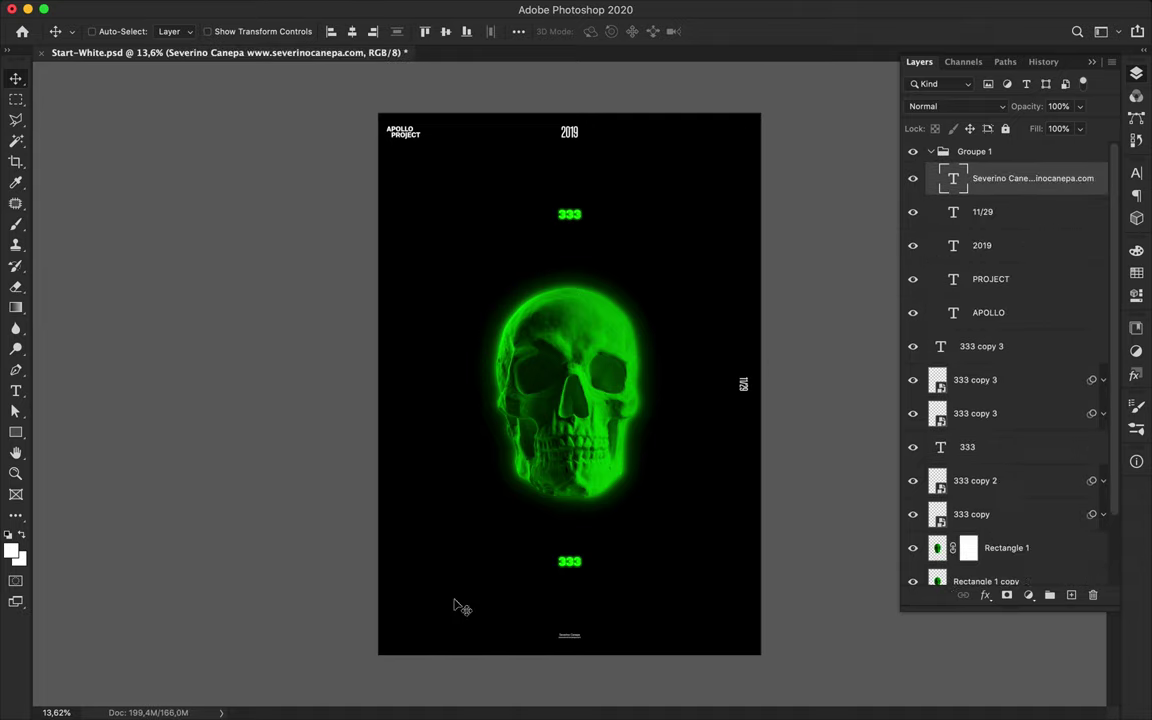
- Move the vertical 11/29 text up to the poster's upper-right corner, level with the 2019 text
left_click(743, 384, "ctrl")
left_click_drag(750, 392, 743, 133)
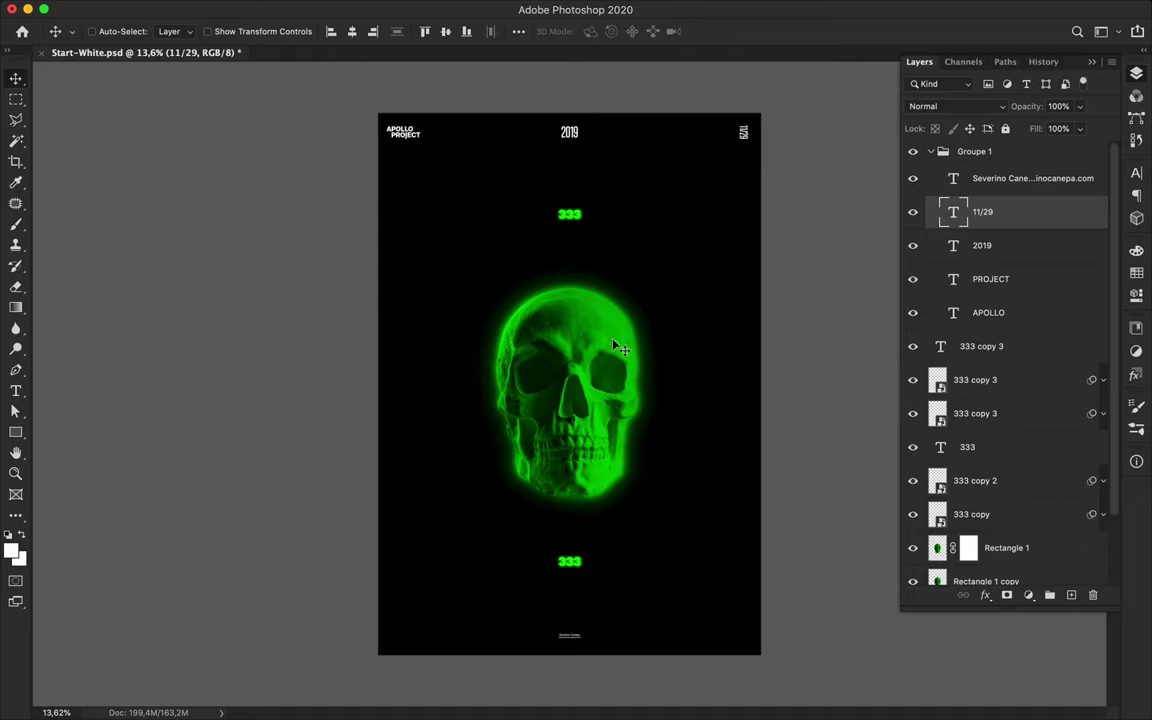
- Centre the three skull layers vertically on the poster
scroll(1005, 585, "down", 2)
left_click(1000, 467)
left_click(1000, 535, "shift")
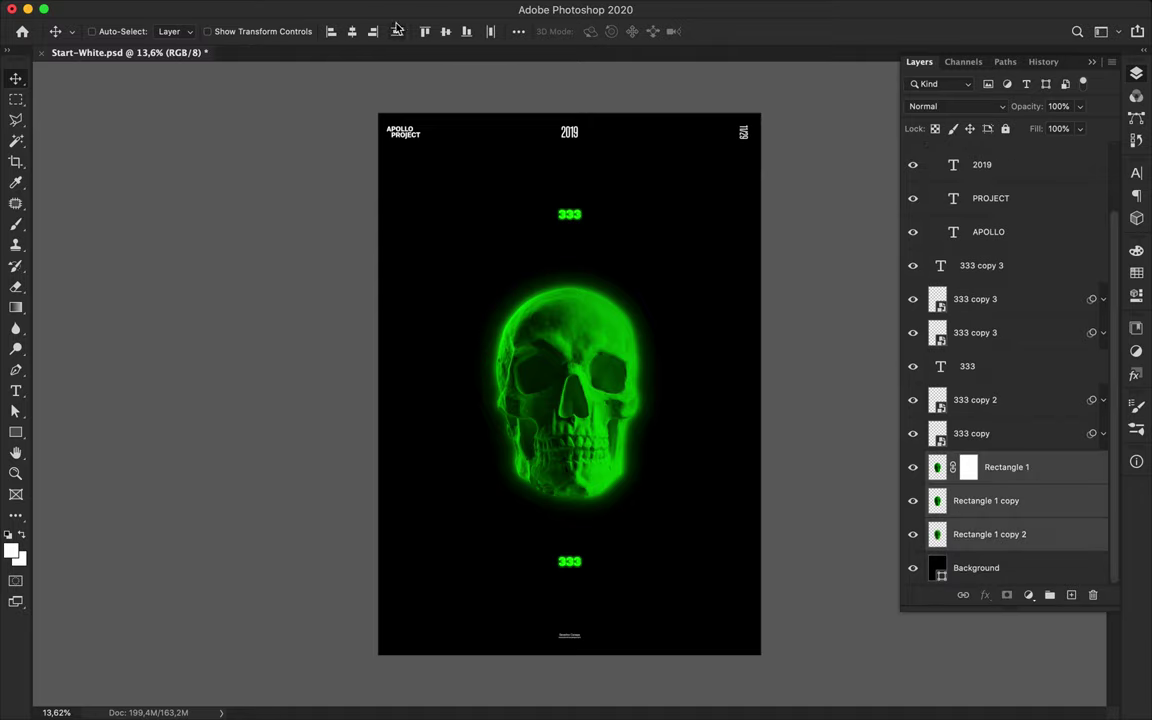
left_click(446, 31)
- Adjust the vertical spacing of the glowing 333 texts around the skull and collapse Groupe 1
left_click(1001, 435)
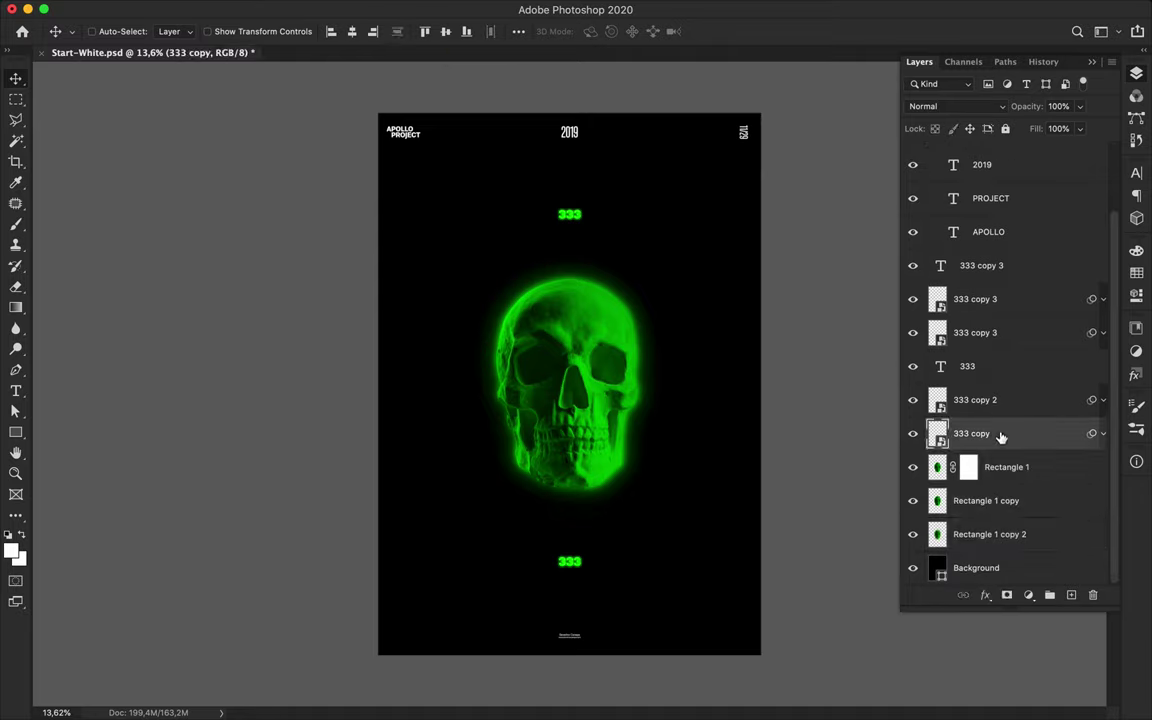
left_click(980, 368, "shift")
mouse_move(572, 566)
left_mouse_down()
mouse_move(573, 545)
mouse_move(574, 562)
left_mouse_up()
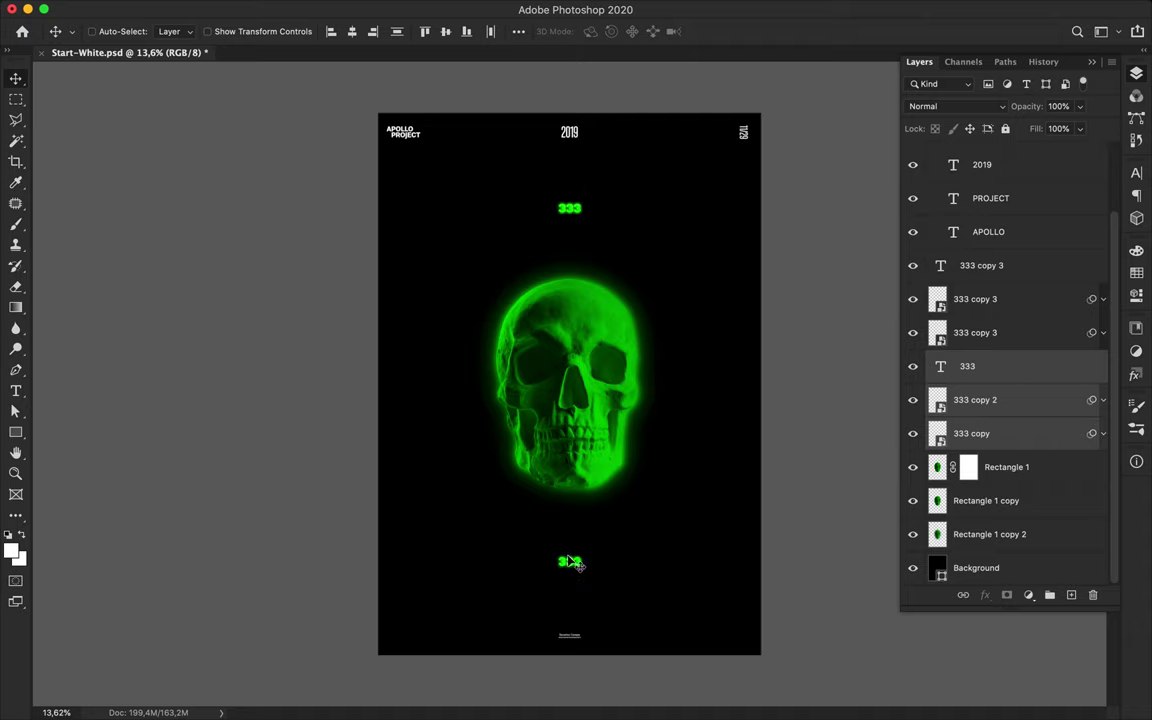
left_click(985, 265)
left_click(975, 333, "shift")
left_click_drag(570, 214, 578, 216)
left_click(968, 366)
left_click(975, 433, "shift")
scroll(975, 252, "up", 3)
left_click(930, 152)
scroll(337, 240, "up", 1)
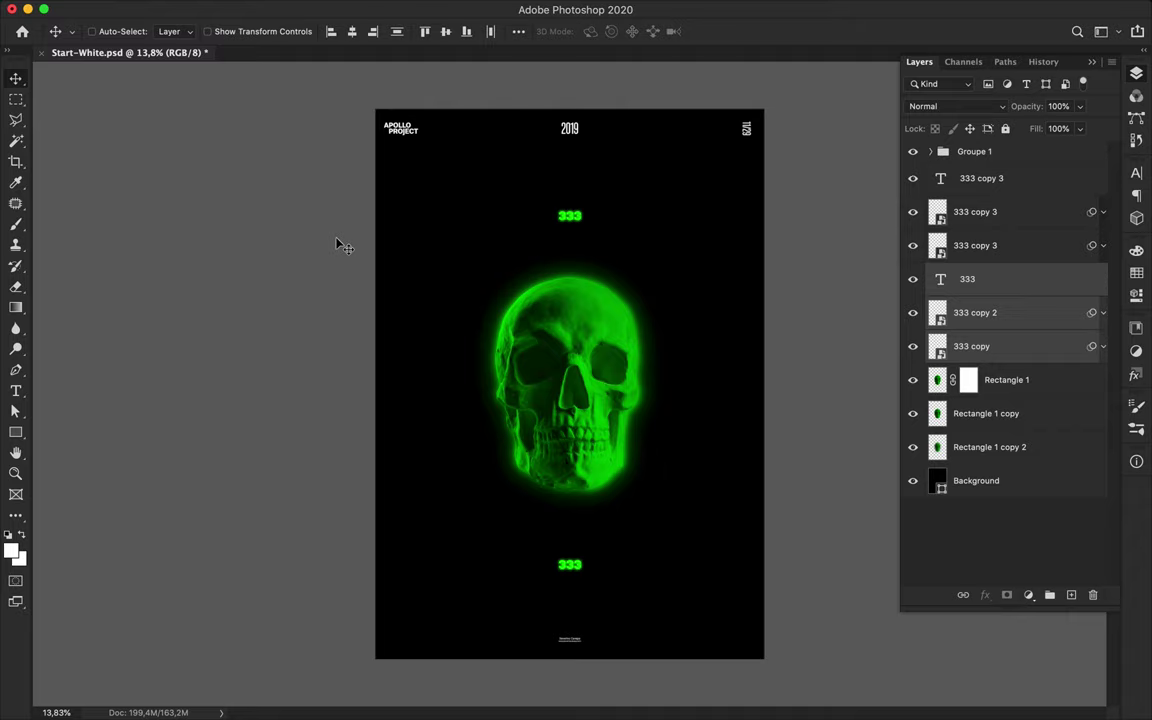
- Draw a bright green rectangle without stroke, about 1144 × 5474 px, along the poster's left edge
key("m")
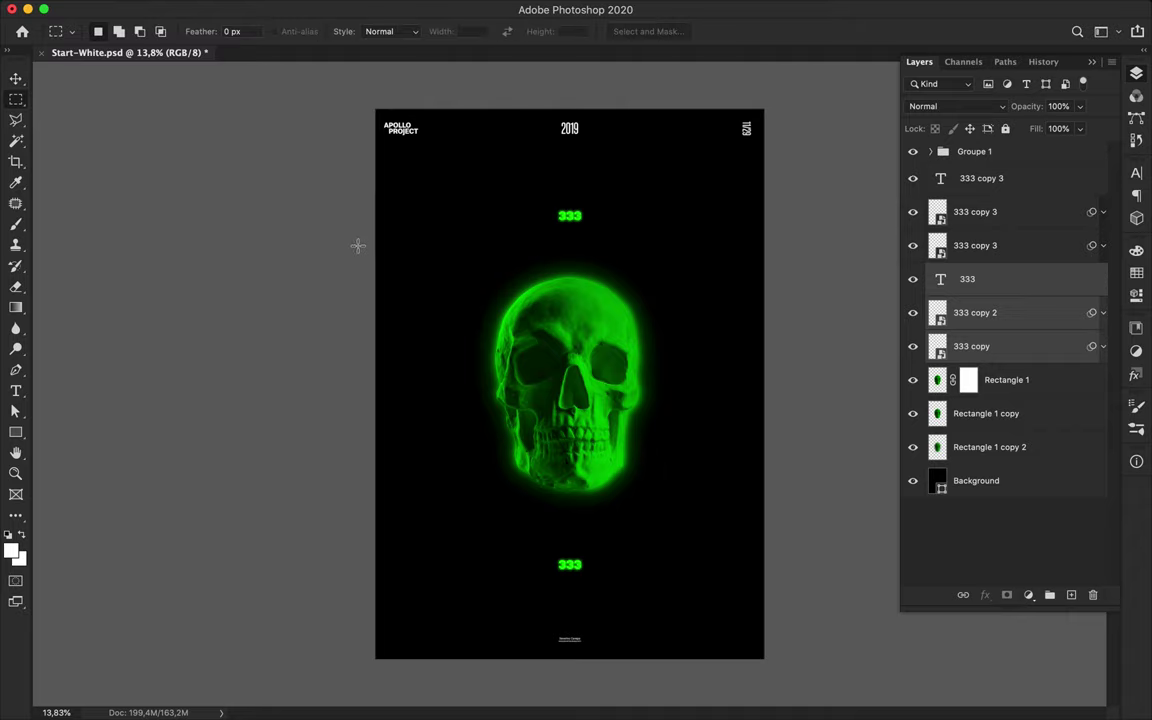
key("u")
left_click(177, 31)
left_click(112, 63)
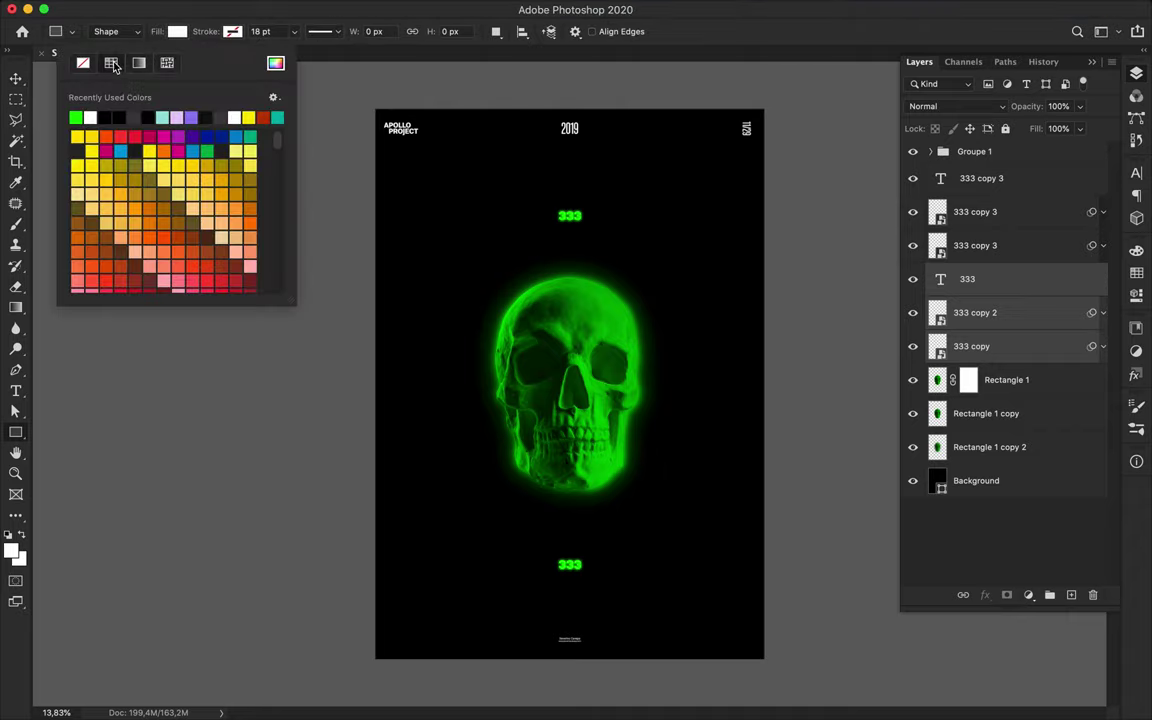
mouse_move(364, 227)
left_mouse_down()
mouse_move(424, 411)
mouse_move(427, 530)
left_mouse_up()
key("v")
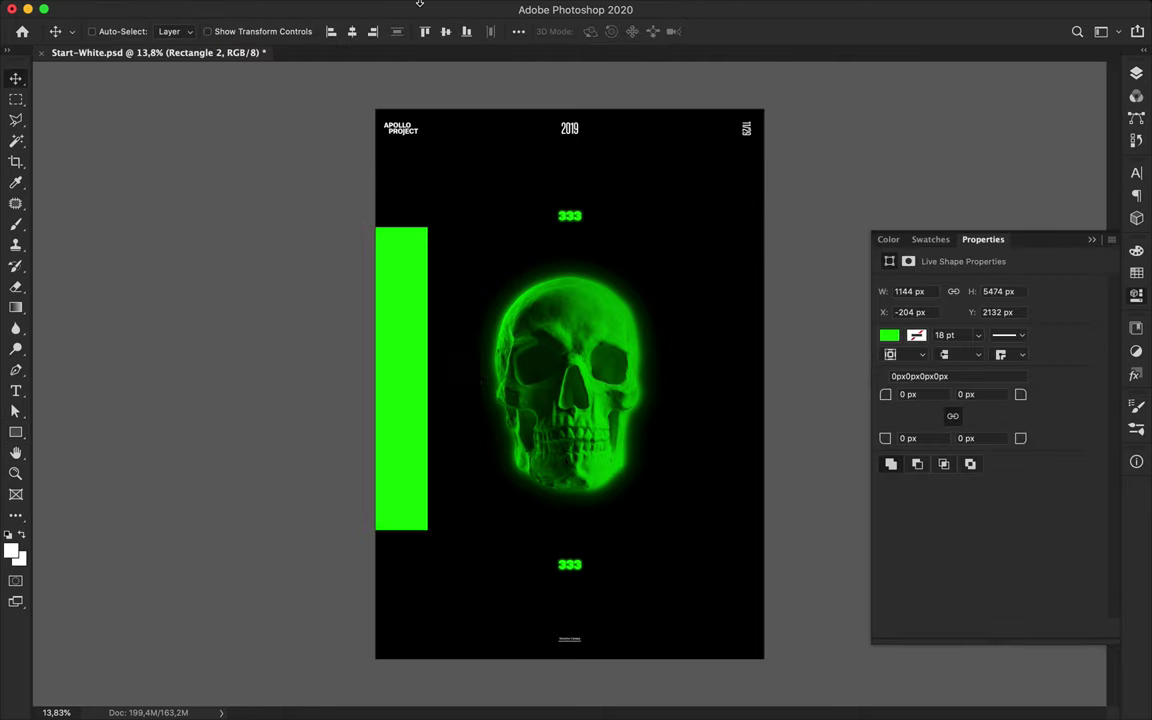
- Convert the green rectangle to a smart object and apply a Mosaic filter with a large cell size
left_click(373, 9)
mouse_move(489, 290)
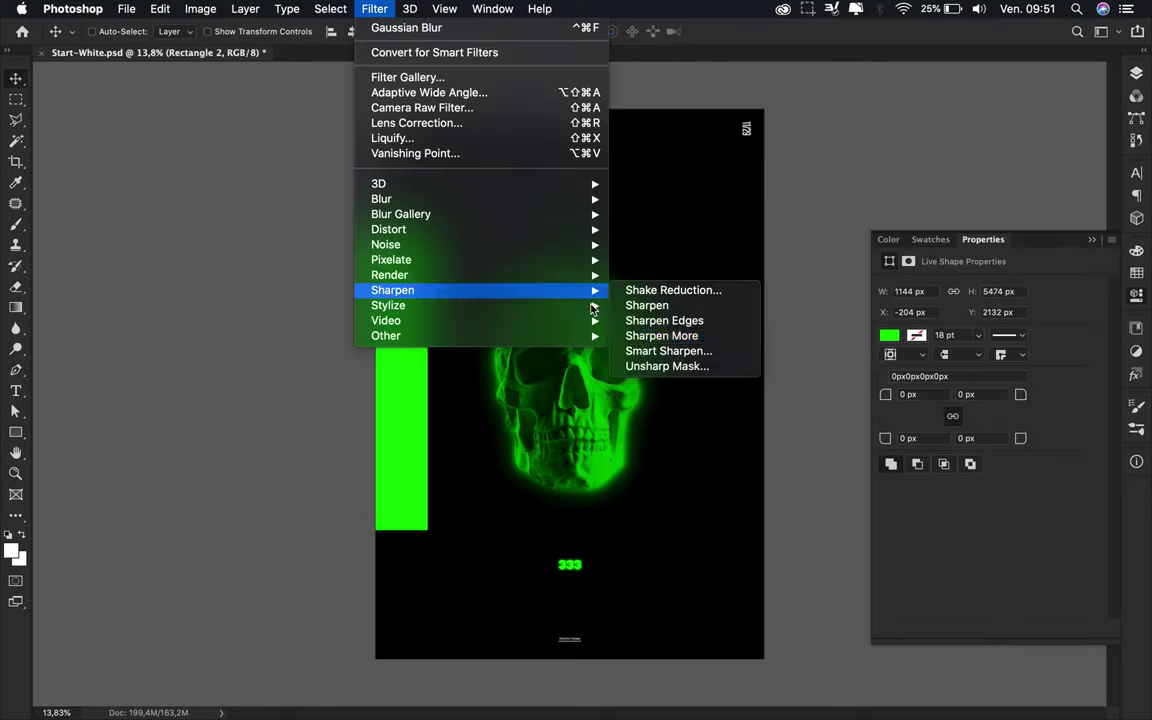
mouse_move(400, 259)
left_click(650, 332)
left_click(668, 249)
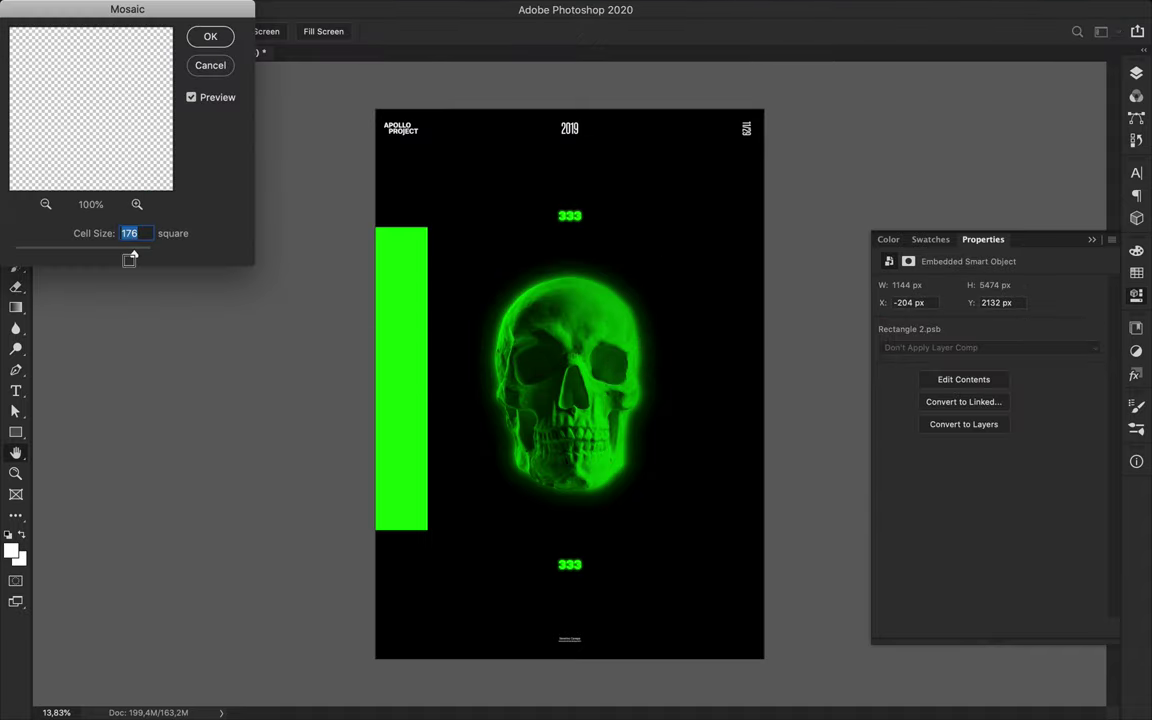
left_click_drag(88, 258, 128, 258)
left_click(218, 62)
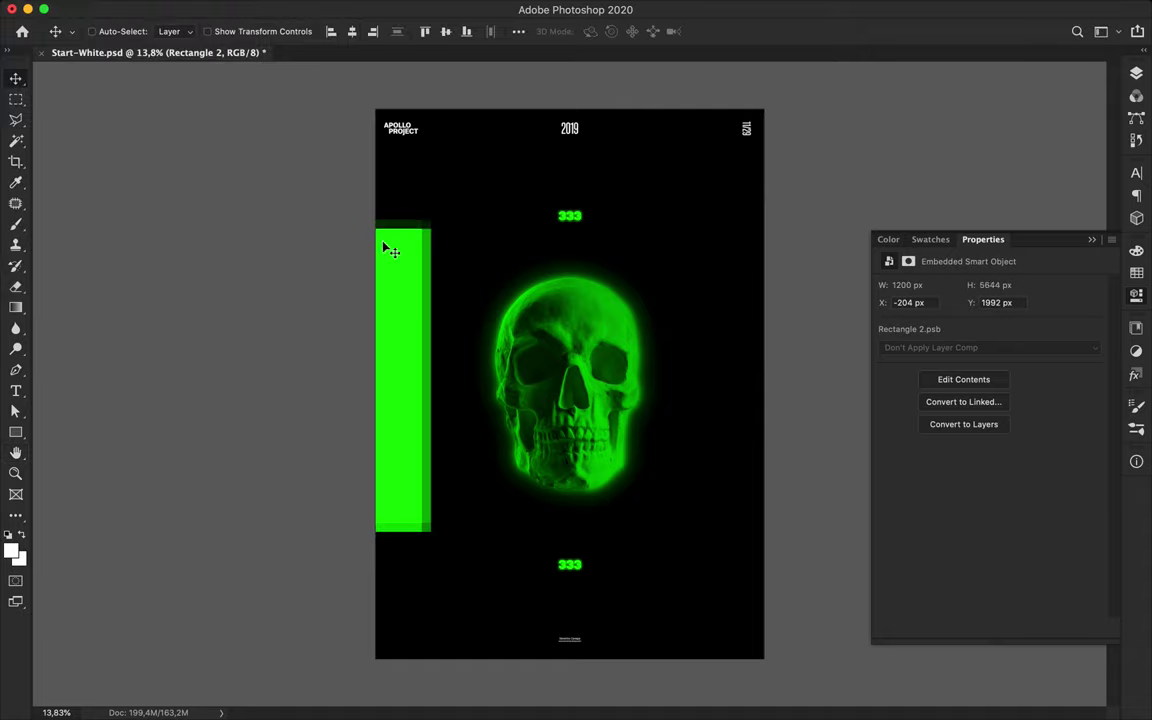
- Add a second Mosaic filter with a cell size of 114 to the green rectangle
left_click(374, 9)
mouse_move(413, 207)
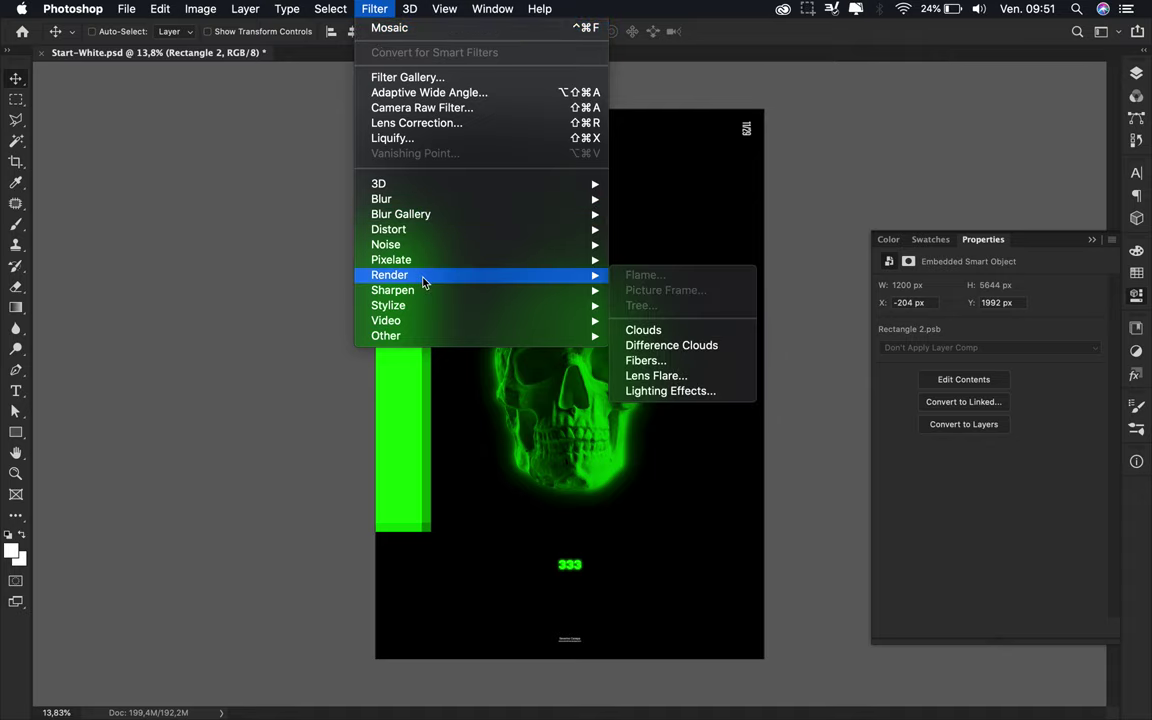
mouse_move(420, 259)
left_click(668, 342)
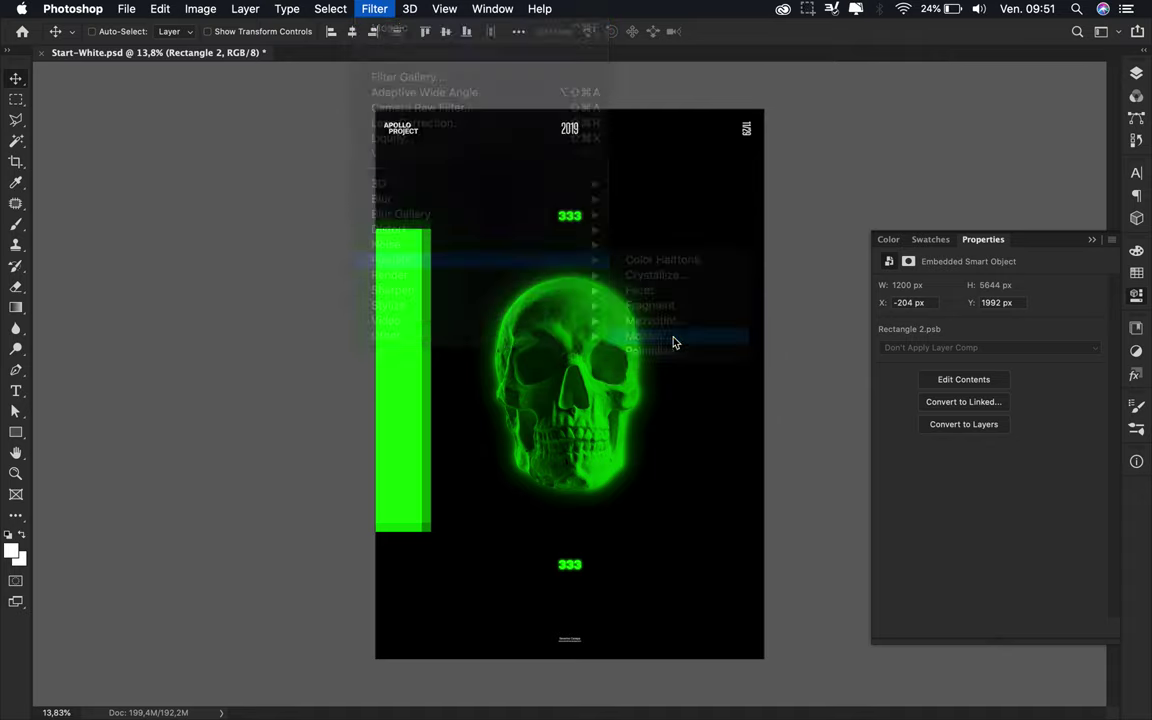
left_click_drag(119, 258, 83, 256)
left_click(210, 36)
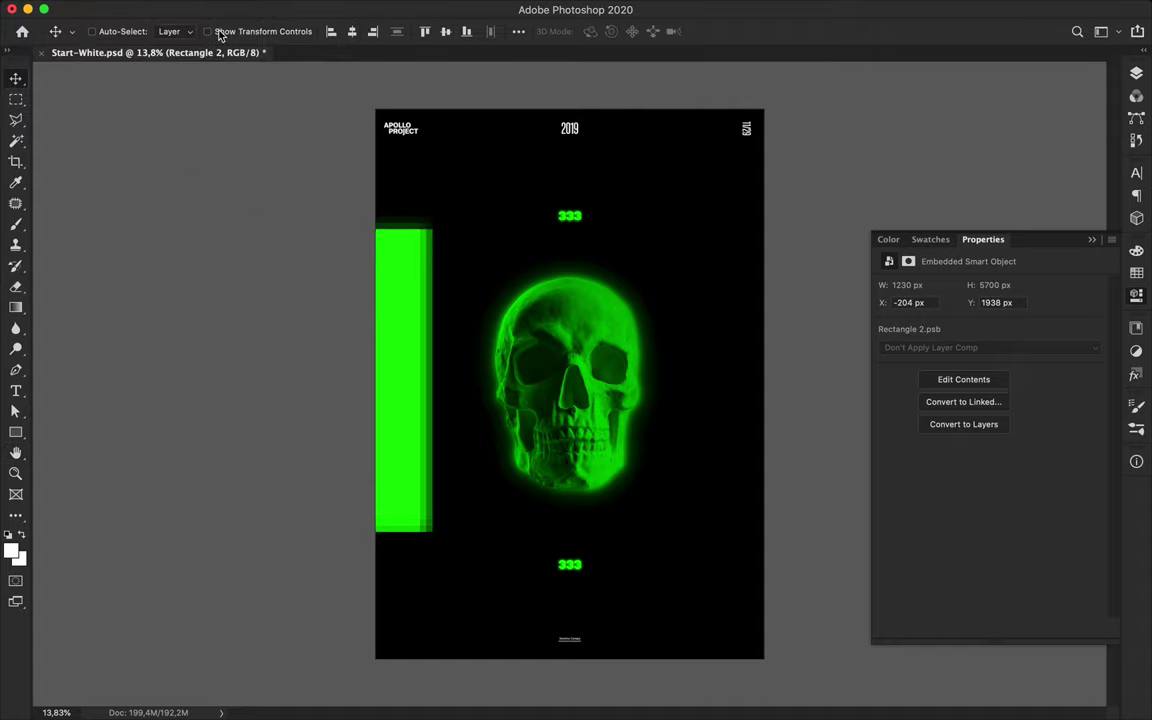
- Repeat the Mosaic filter on the green rectangle, keeping the cell size at 114
left_click(374, 8)
left_click(385, 29)
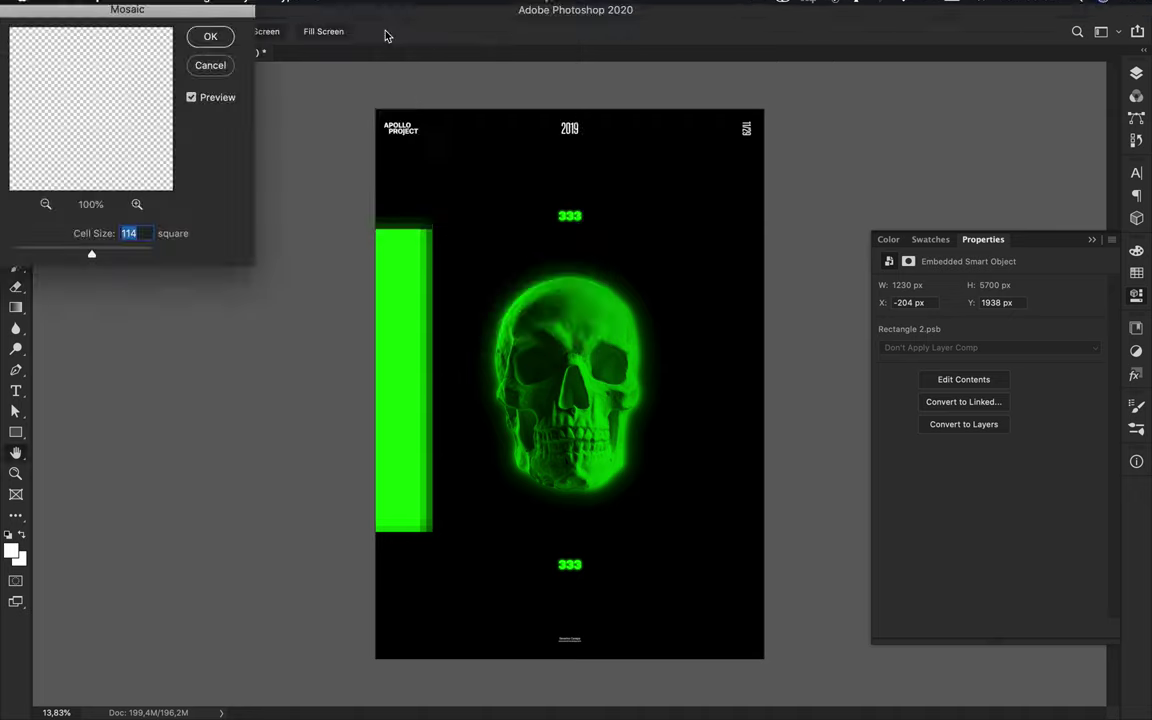
left_click(210, 37)
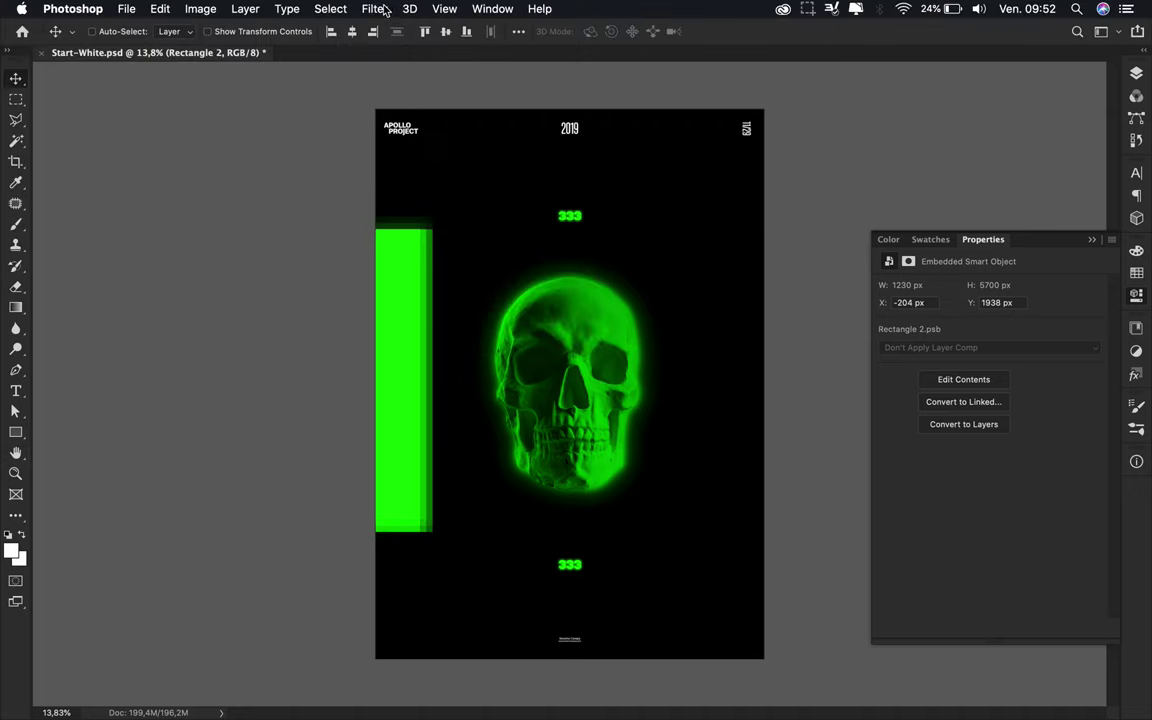
- Add a fourth Mosaic filter to the green rectangle, trying larger cells and settling on a cell size of 118
left_click(374, 8)
mouse_move(410, 218)
mouse_move(430, 260)
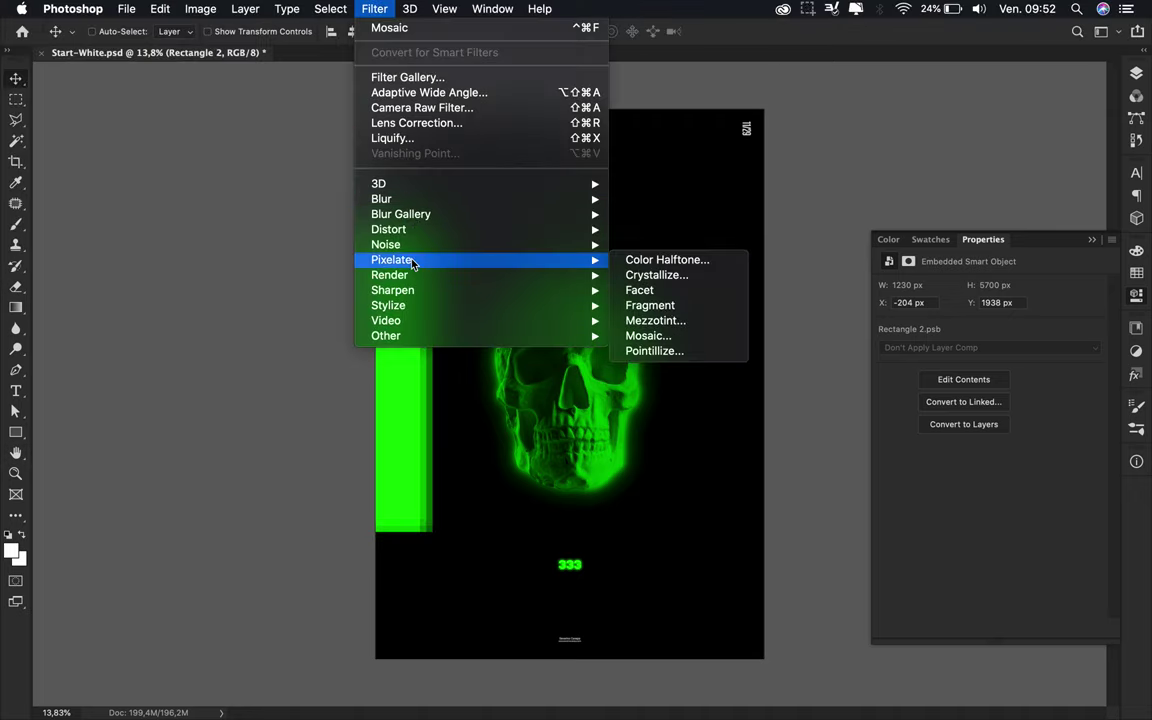
left_click(648, 338)
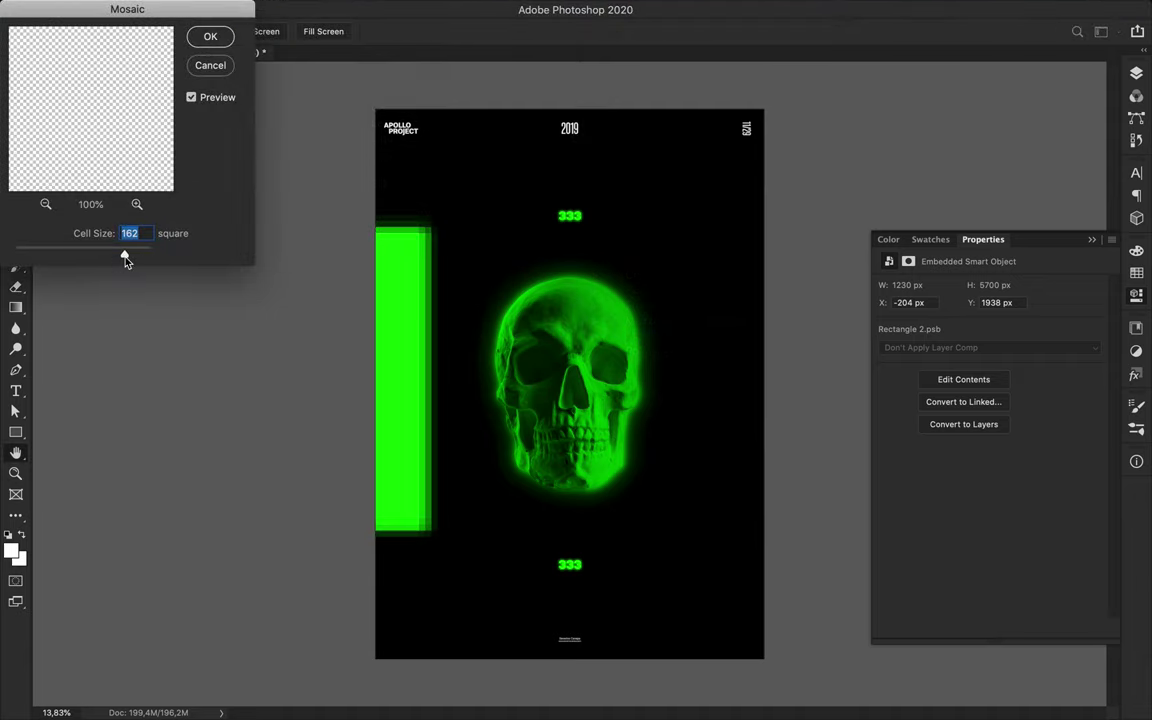
left_click_drag(126, 261, 171, 262)
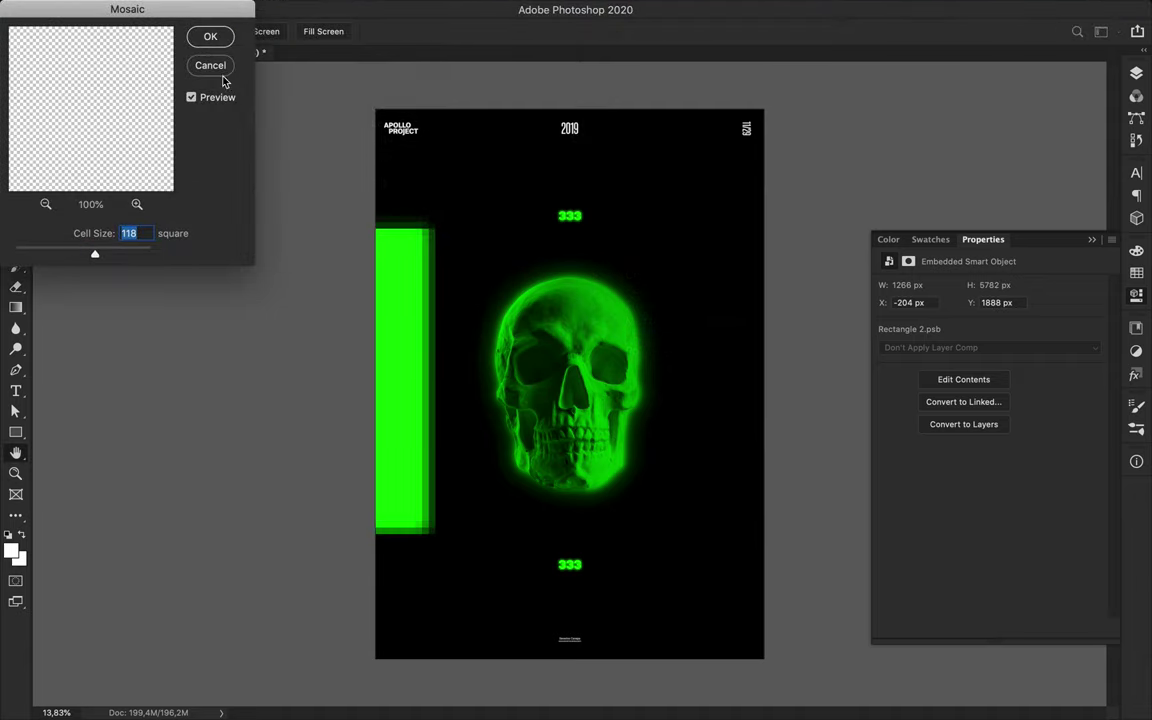
left_click(196, 38)
- Rasterize the green rectangle layer and apply another Mosaic filter with a larger cell size
key("F7")
right_click(1038, 280)
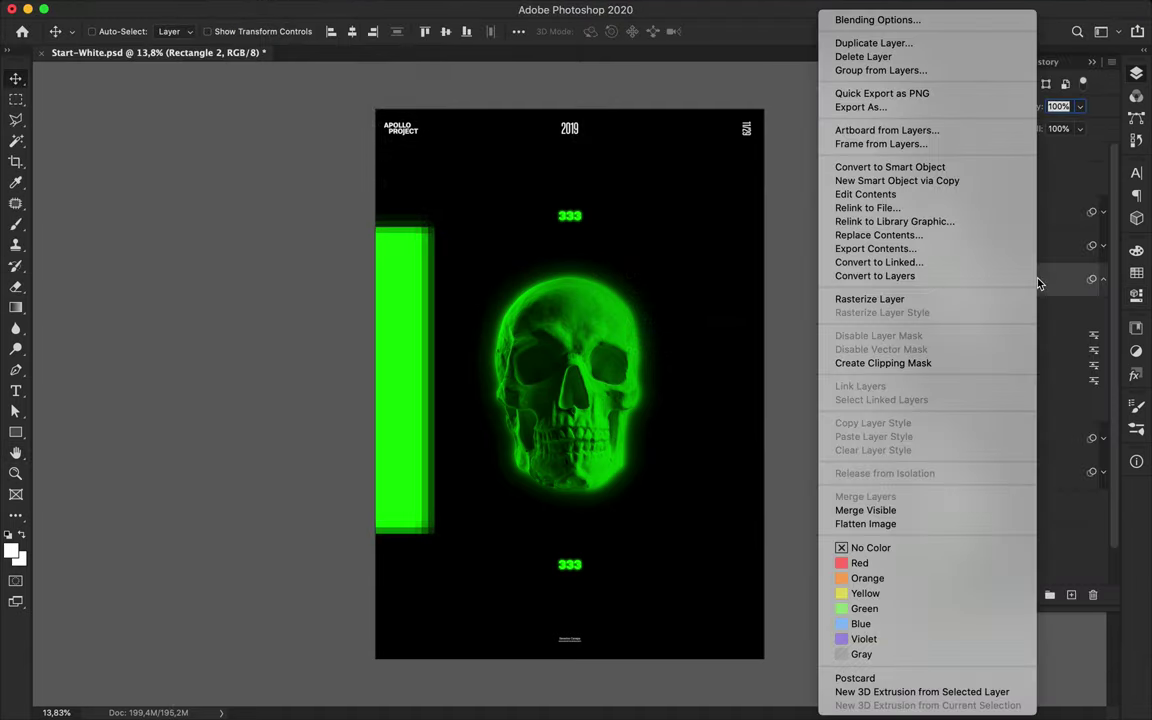
left_click(905, 299)
left_click(374, 9)
mouse_move(402, 263)
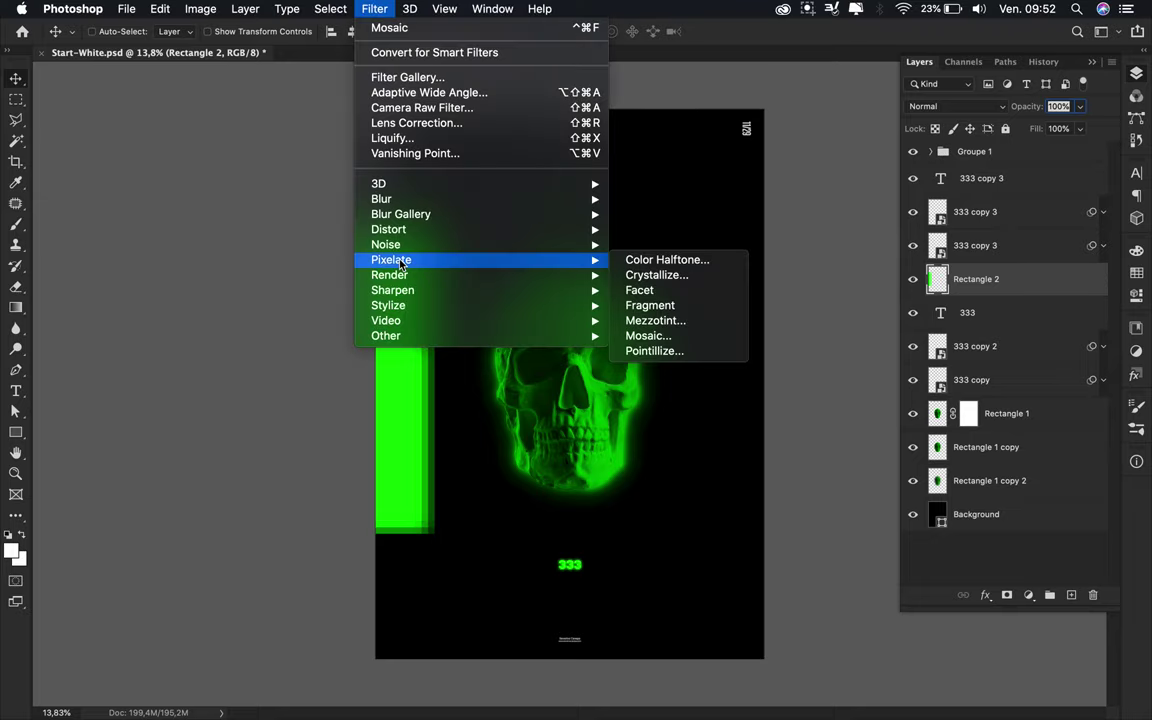
left_click(648, 336)
left_click_drag(131, 258, 146, 258)
key("Return")
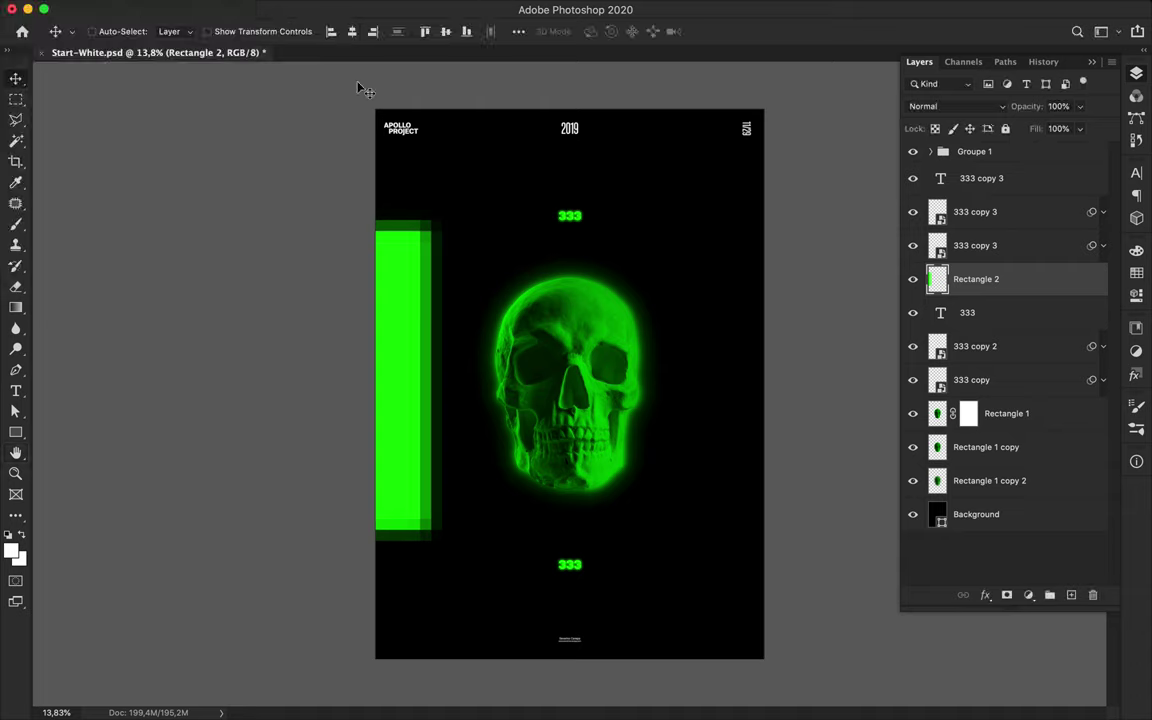
left_click(374, 9)
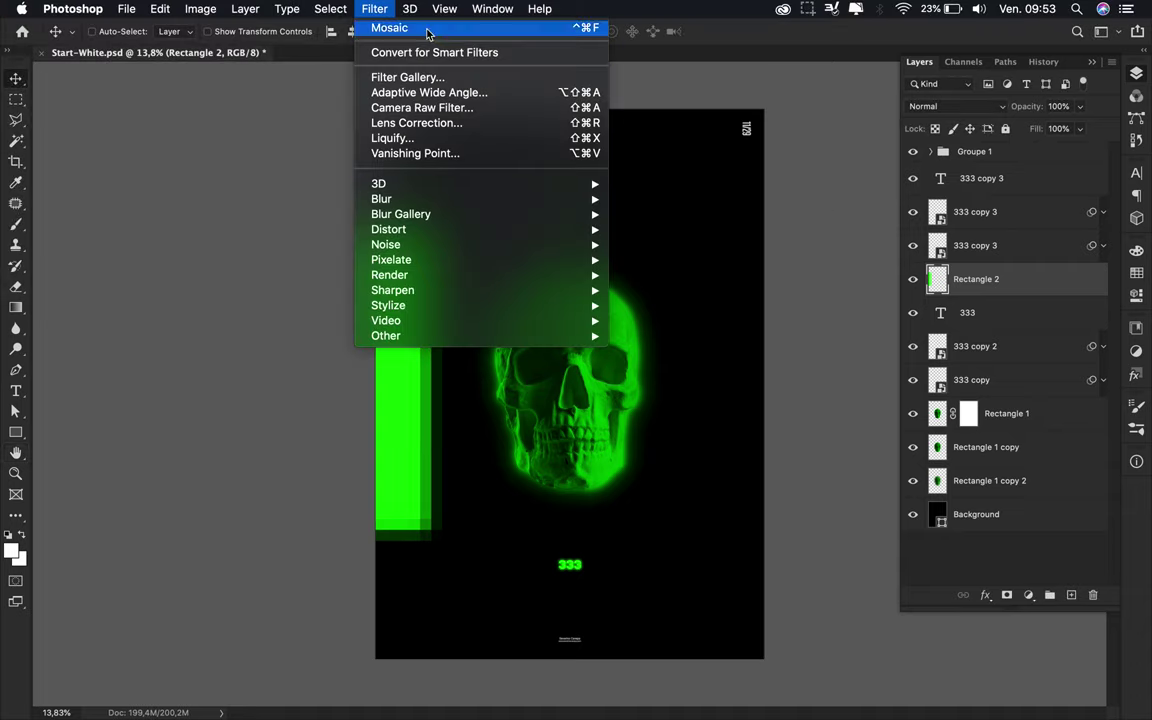
mouse_move(468, 206)
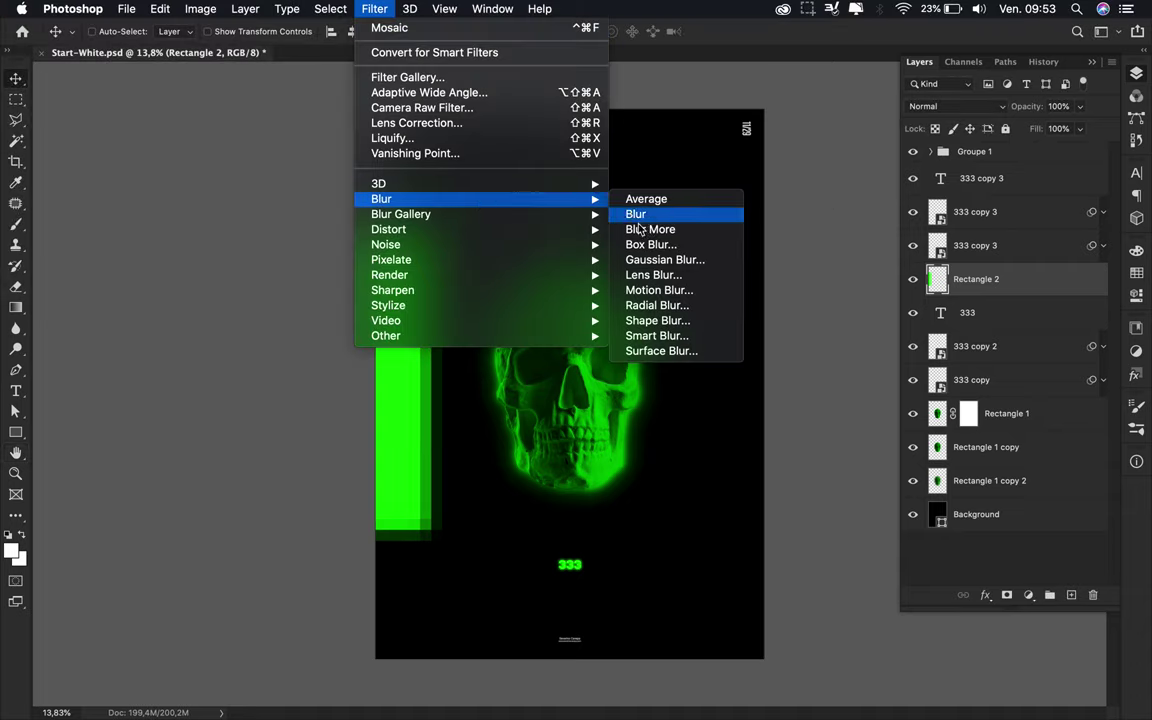
left_click(665, 259)
left_click_drag(801, 381, 812, 378)
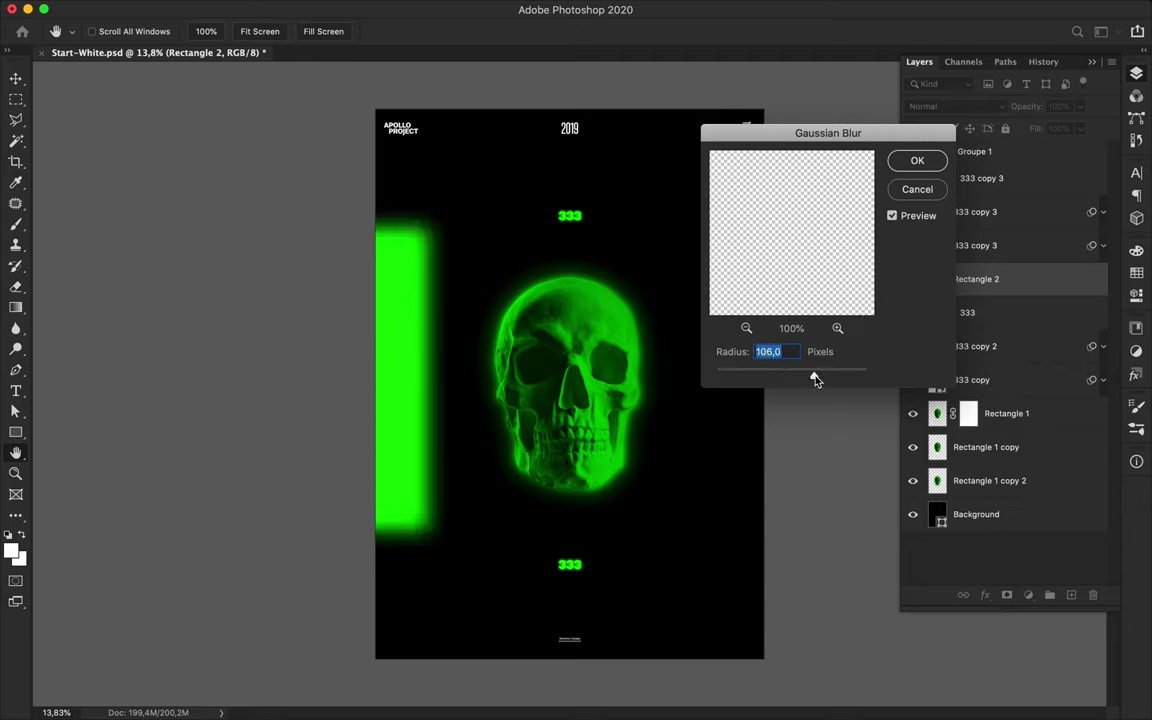
left_click(912, 189)
- Apply a further Mosaic filter to the rasterized green rectangle with a cell size of 117
left_click(374, 9)
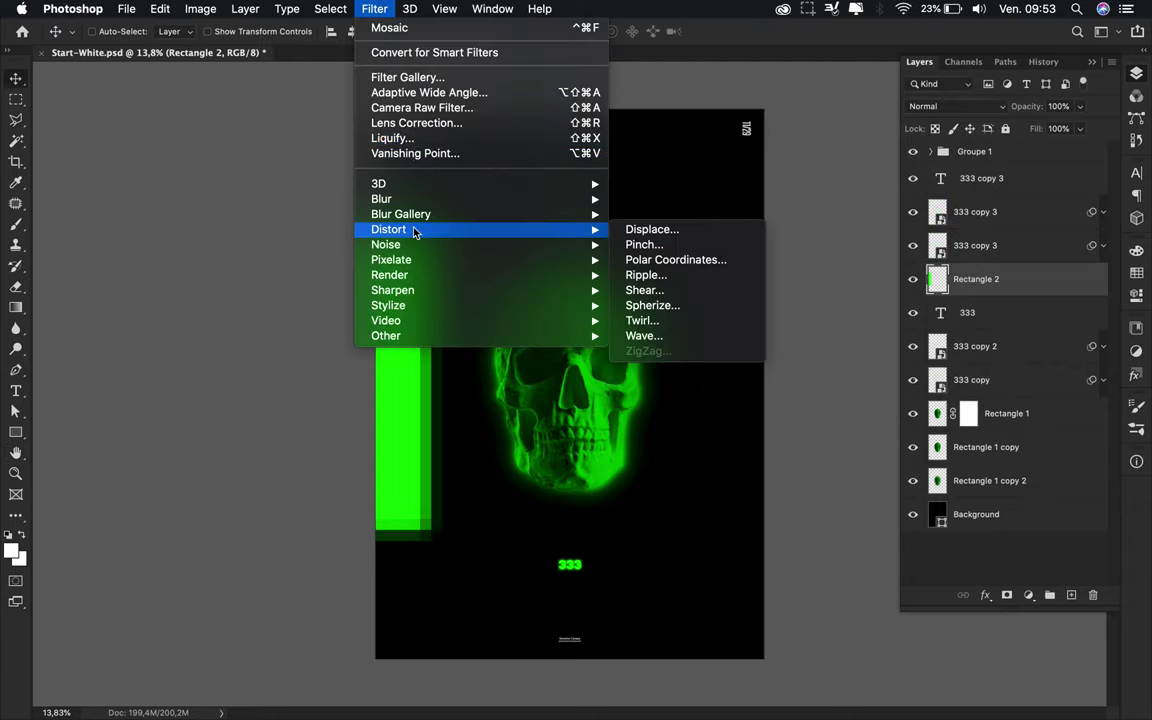
mouse_move(437, 259)
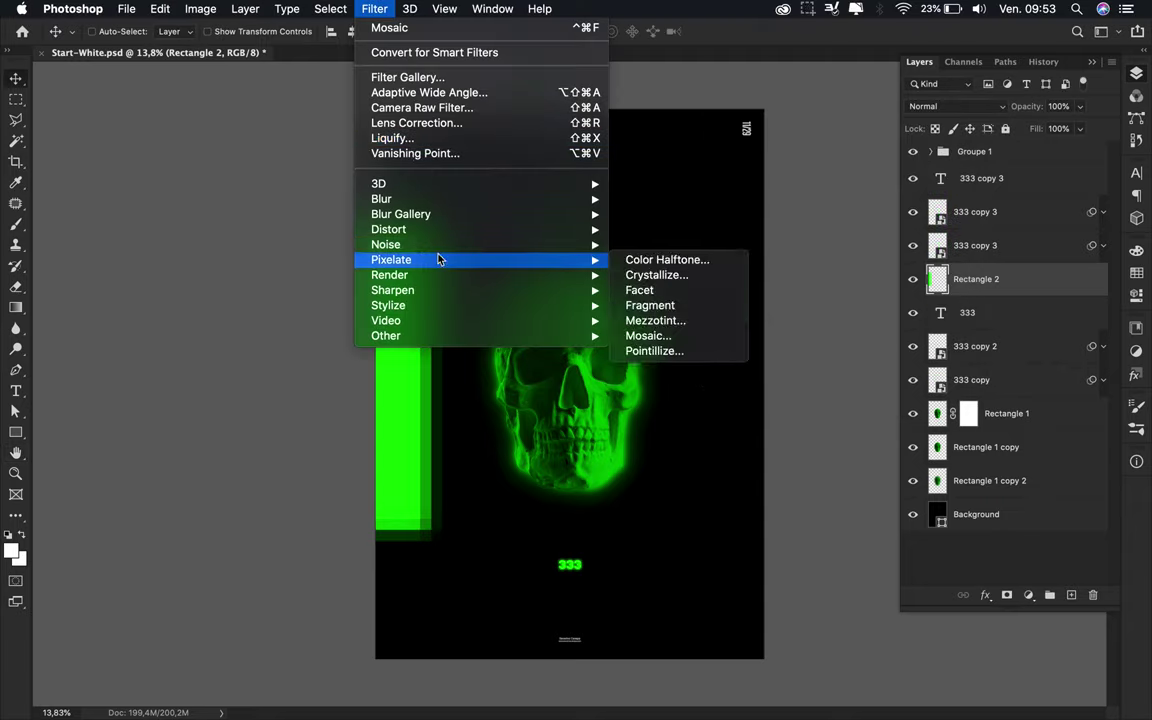
left_click(648, 336)
left_click_drag(148, 257, 94, 254)
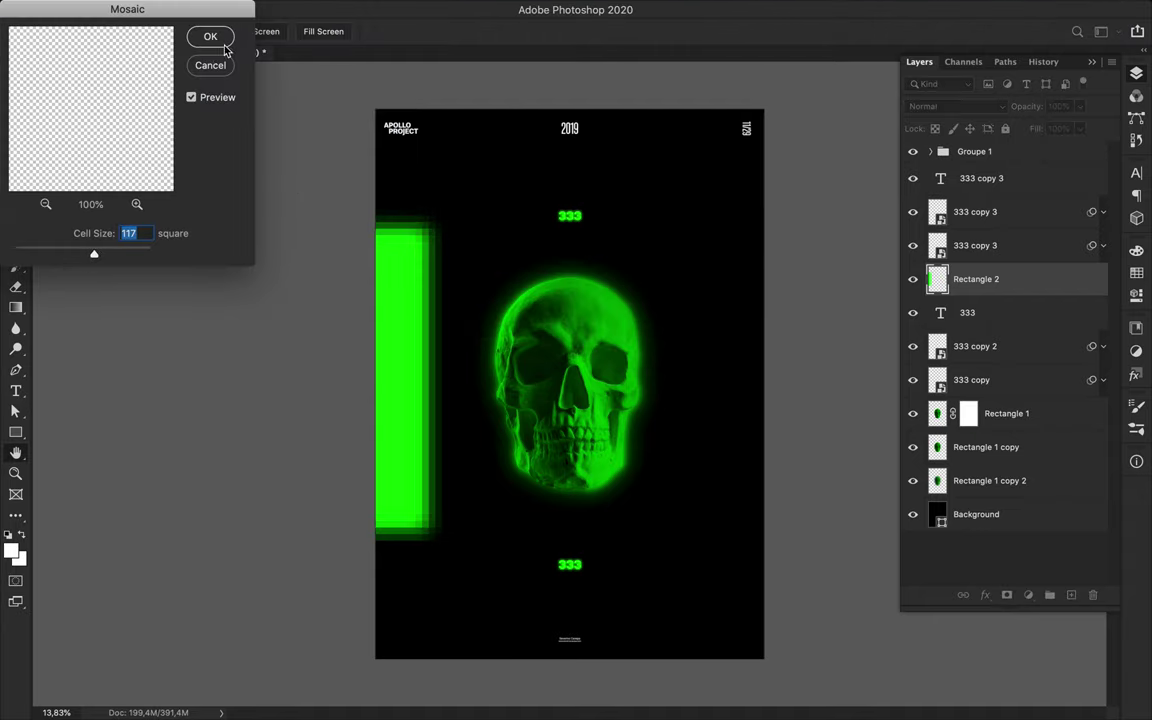
left_click(207, 40)
- Duplicate the pixelated rectangle layer, hiding the original, and apply a Gaussian Blur with a 412.1 px radius to the copy
key("super+j")
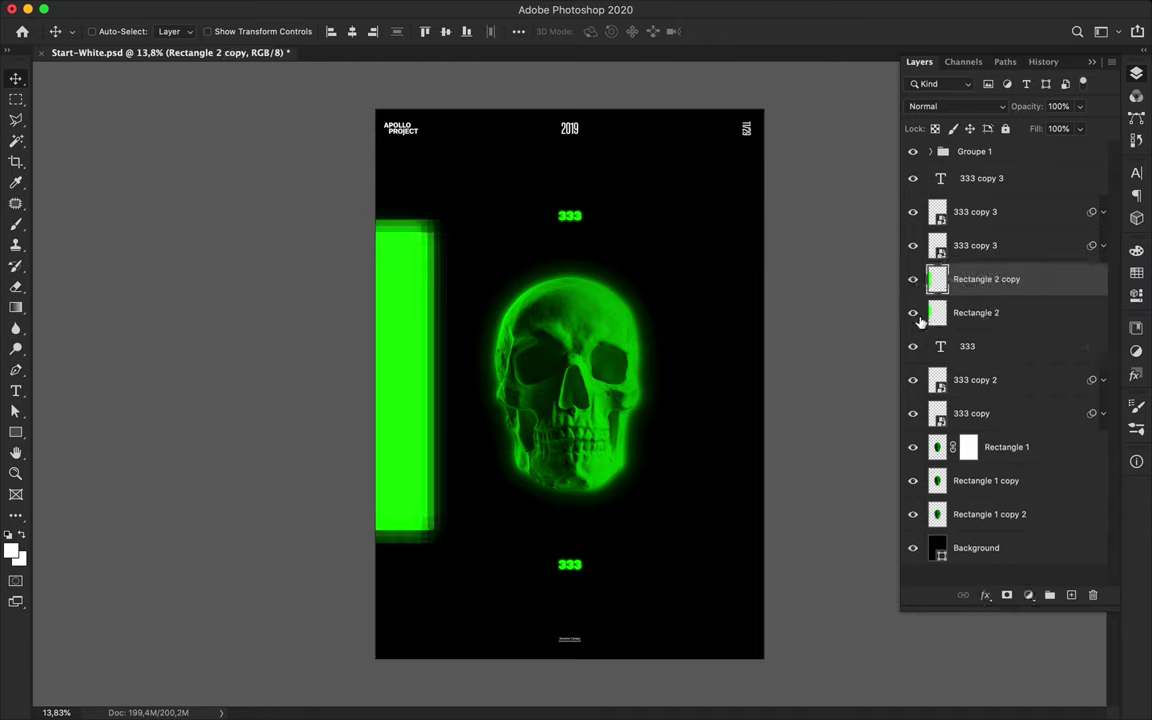
left_click(374, 8)
mouse_move(400, 198)
left_click(650, 259)
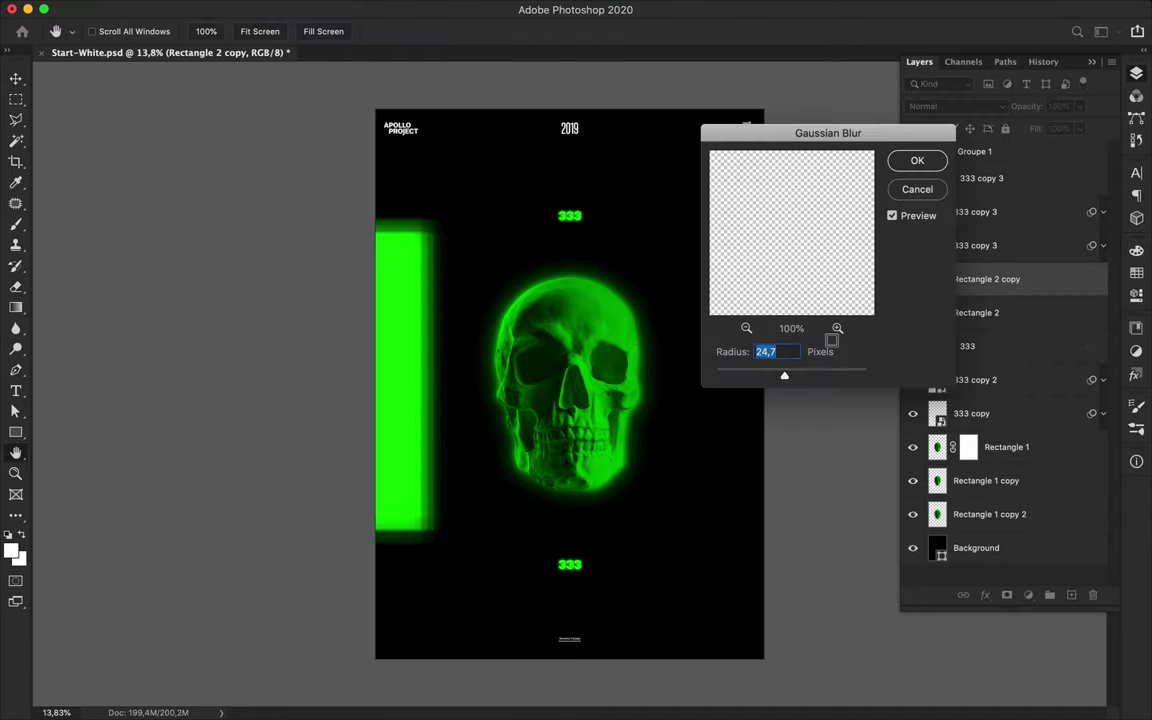
left_click_drag(820, 378, 847, 378)
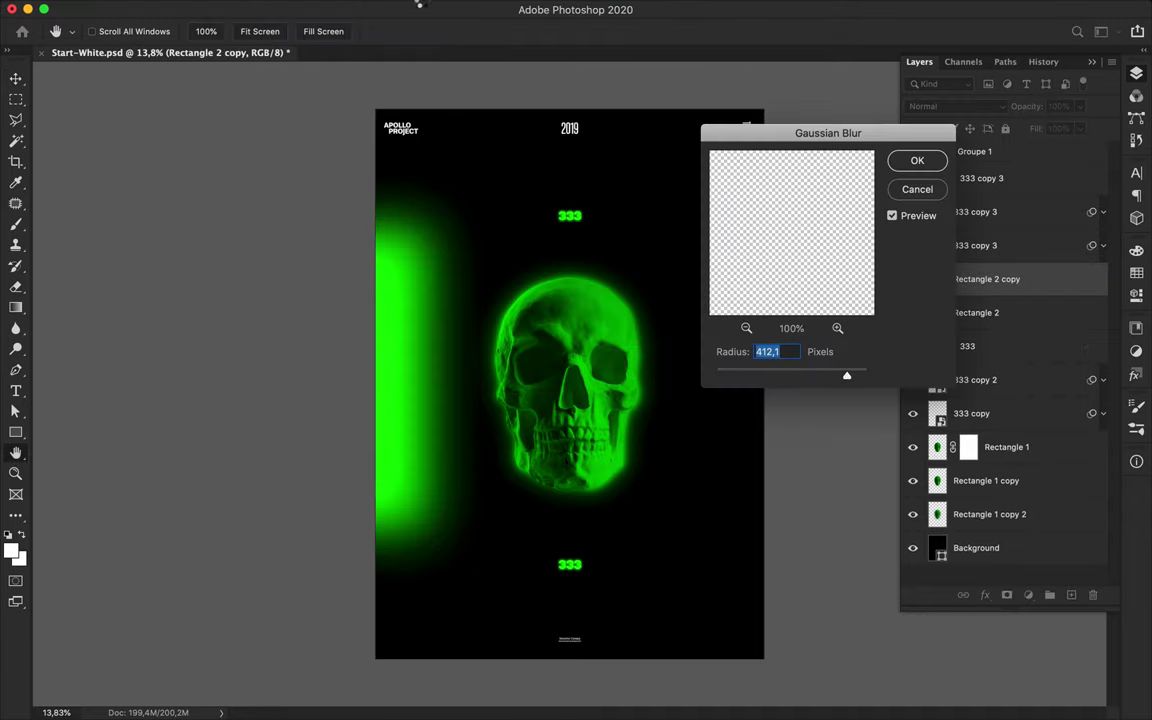
key("Return")
- Apply a Mosaic filter with a cell size of 130 to the blurred rectangle copy
left_click(410, 8)
mouse_move(374, 8)
mouse_move(390, 259)
left_click(678, 335)
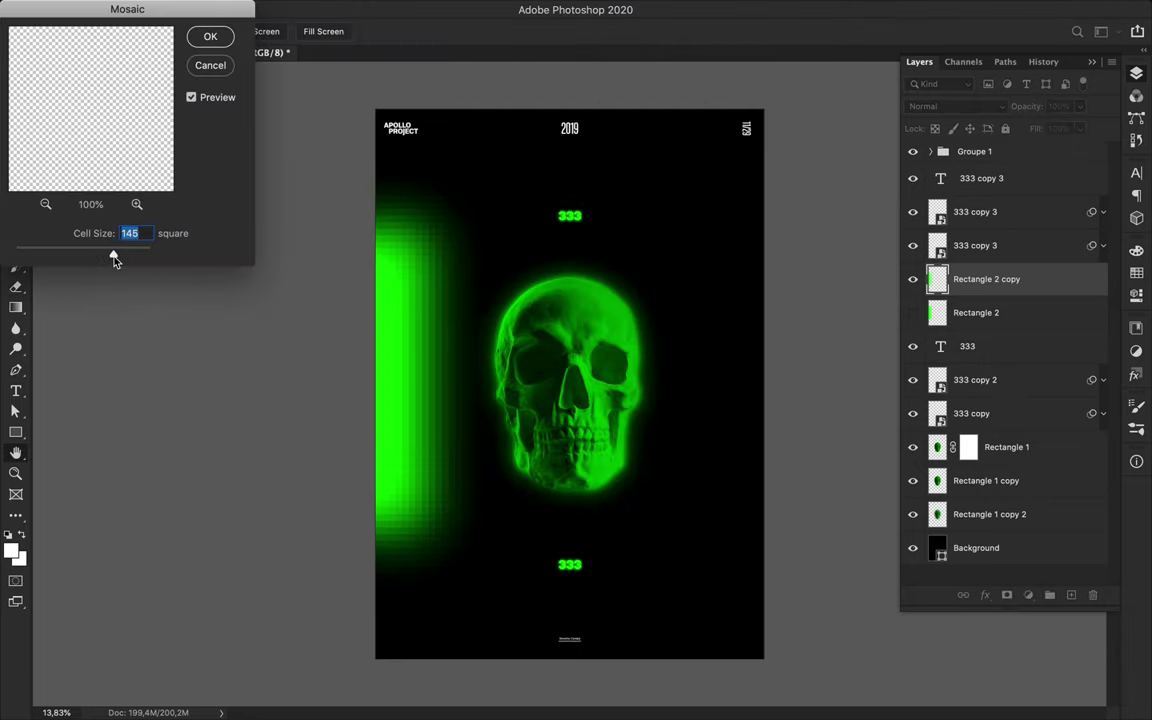
mouse_move(113, 258)
left_mouse_down()
mouse_move(133, 258)
mouse_move(103, 255)
left_mouse_up()
left_click(210, 37)
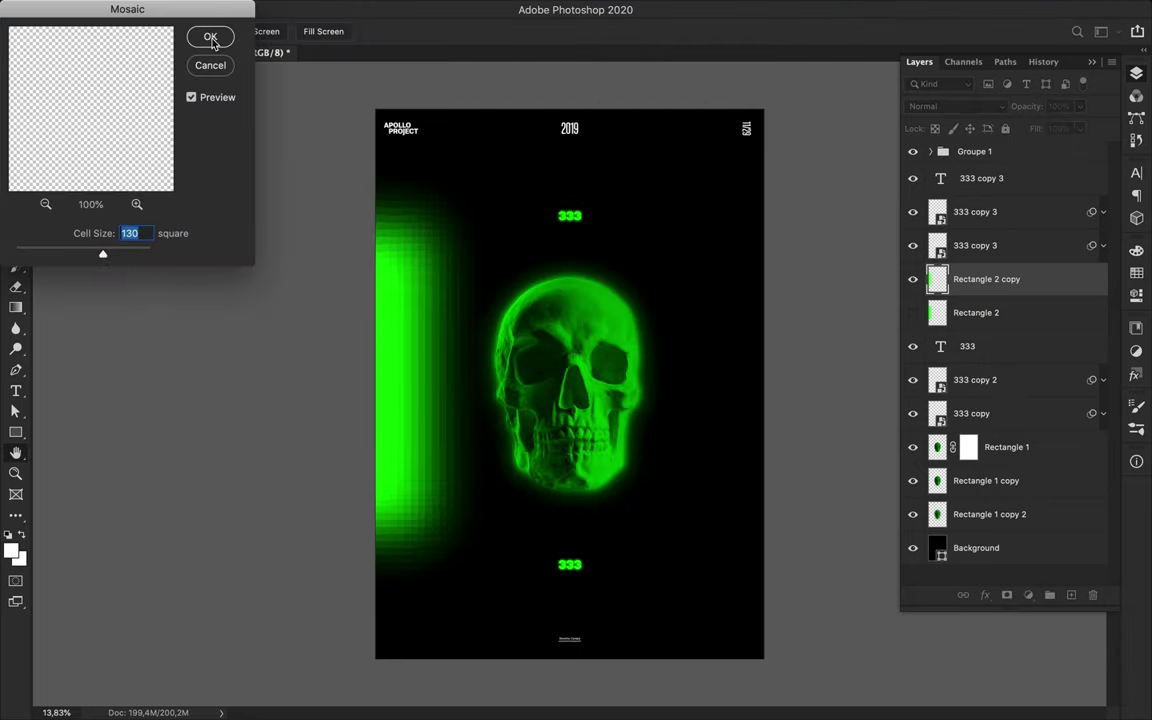
- Copy the pixelated glow to the poster's right edge and rotate the copy 180 degrees so it mirrors the left one
left_click_drag(419, 319, 736, 317)
key("super+t")
left_click_drag(627, 142, 772, 514)
left_click_drag(720, 473, 738, 473)
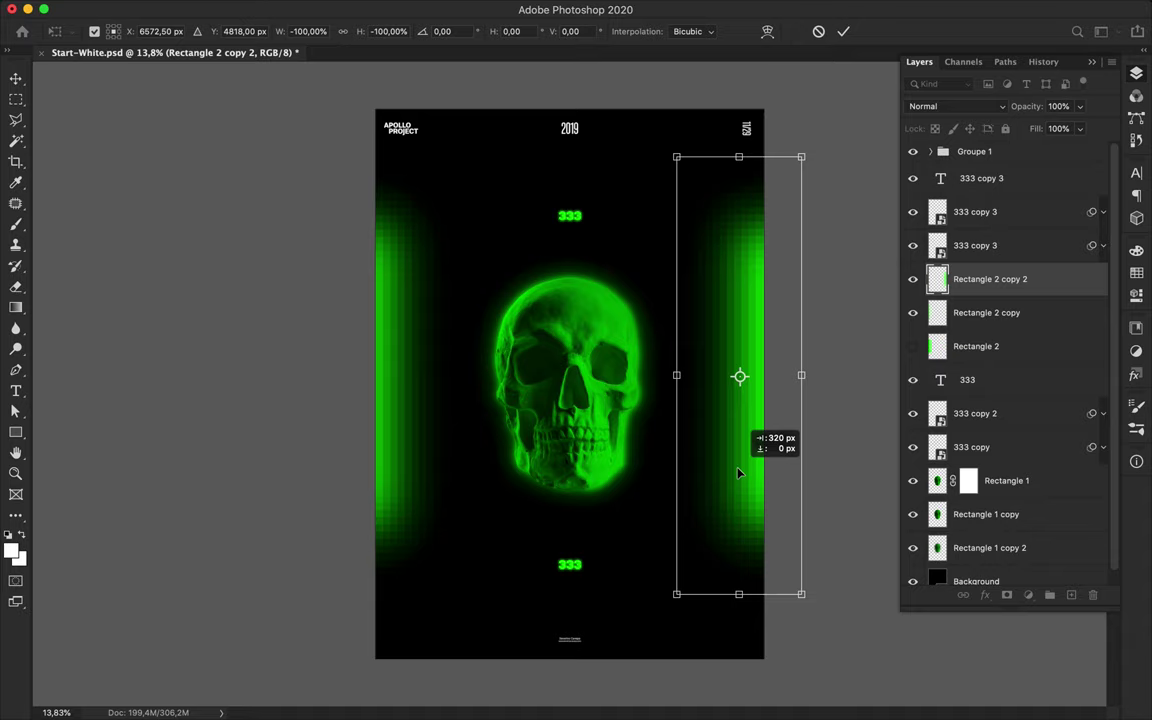
key("Return")
- Try duplicating both edge glow layers to intensify them, compare the poster with and without the copies, and delete the copies
left_click(387, 377, "ctrl")
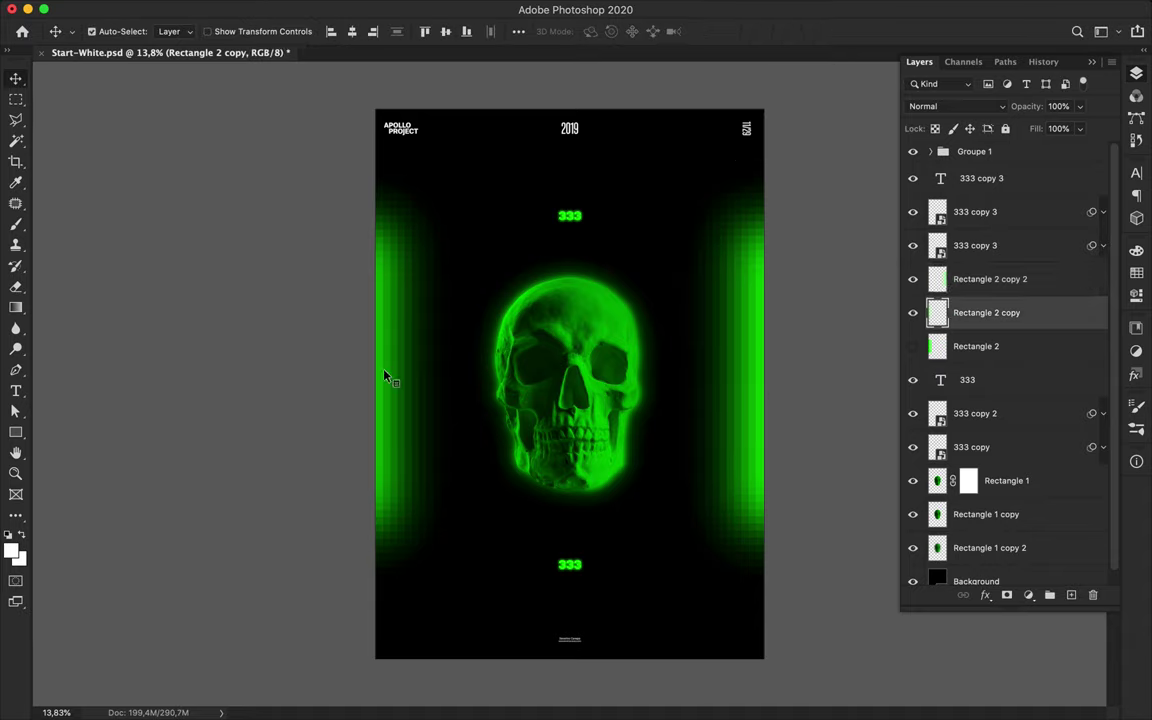
left_click(1044, 343, "shift")
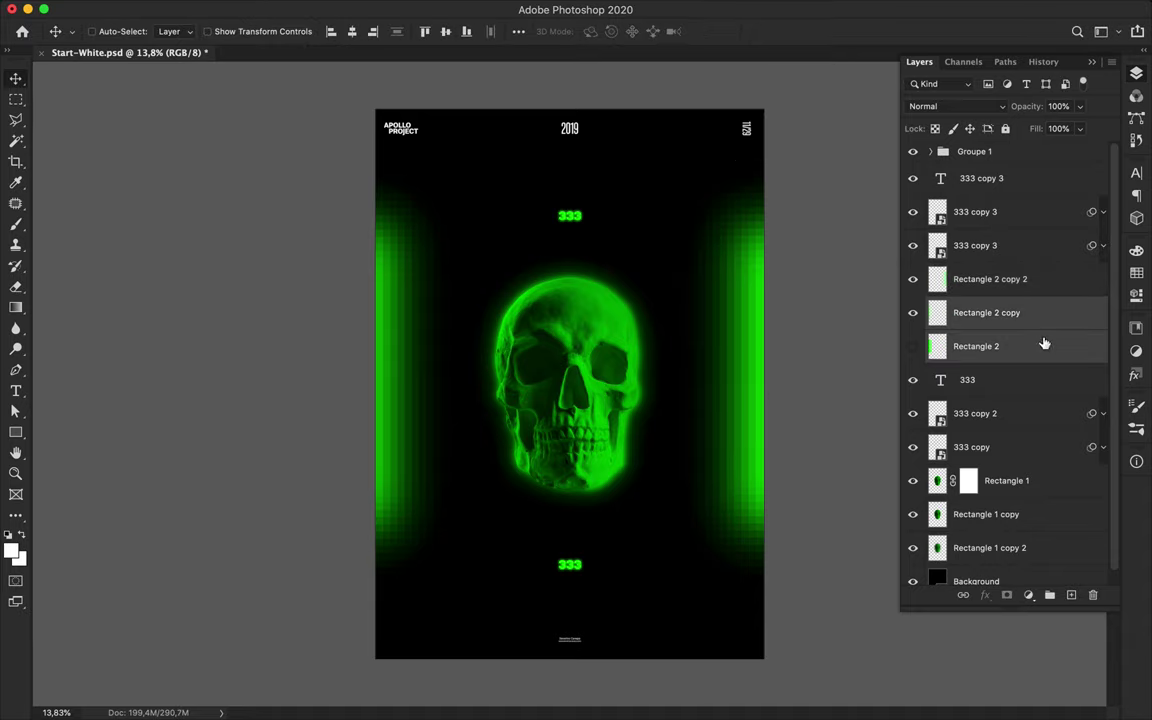
left_click(982, 290)
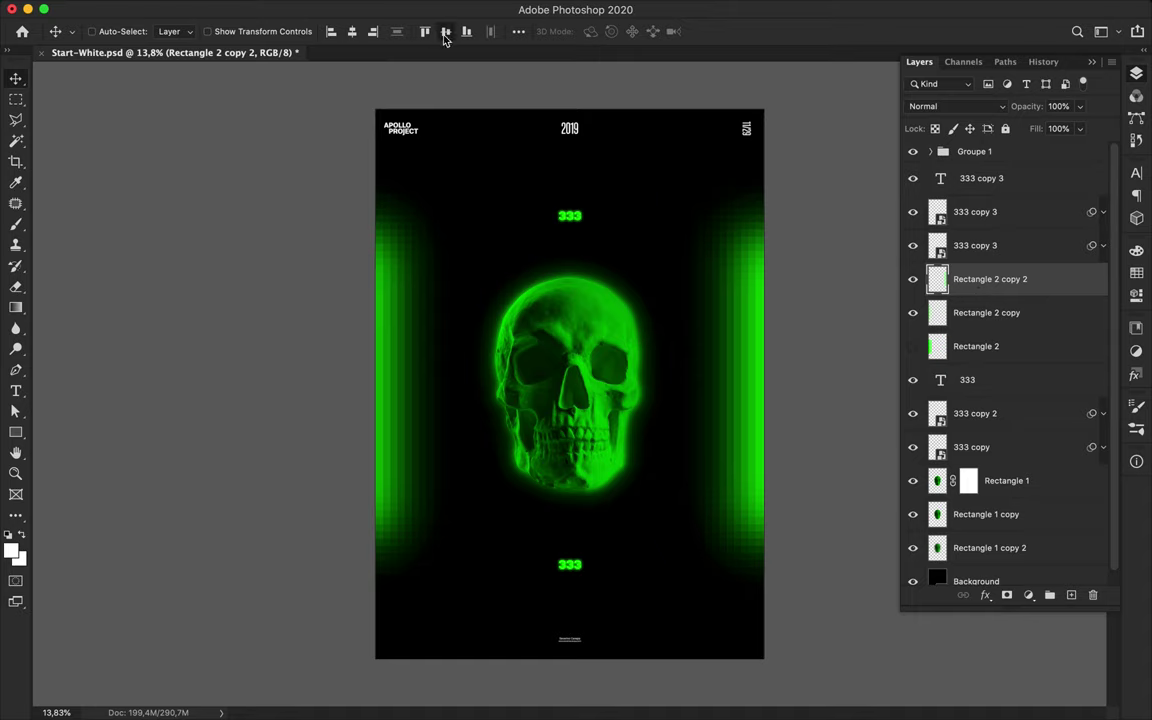
left_click(1010, 316, "shift")
key("ctrl+j")
left_click(957, 106)
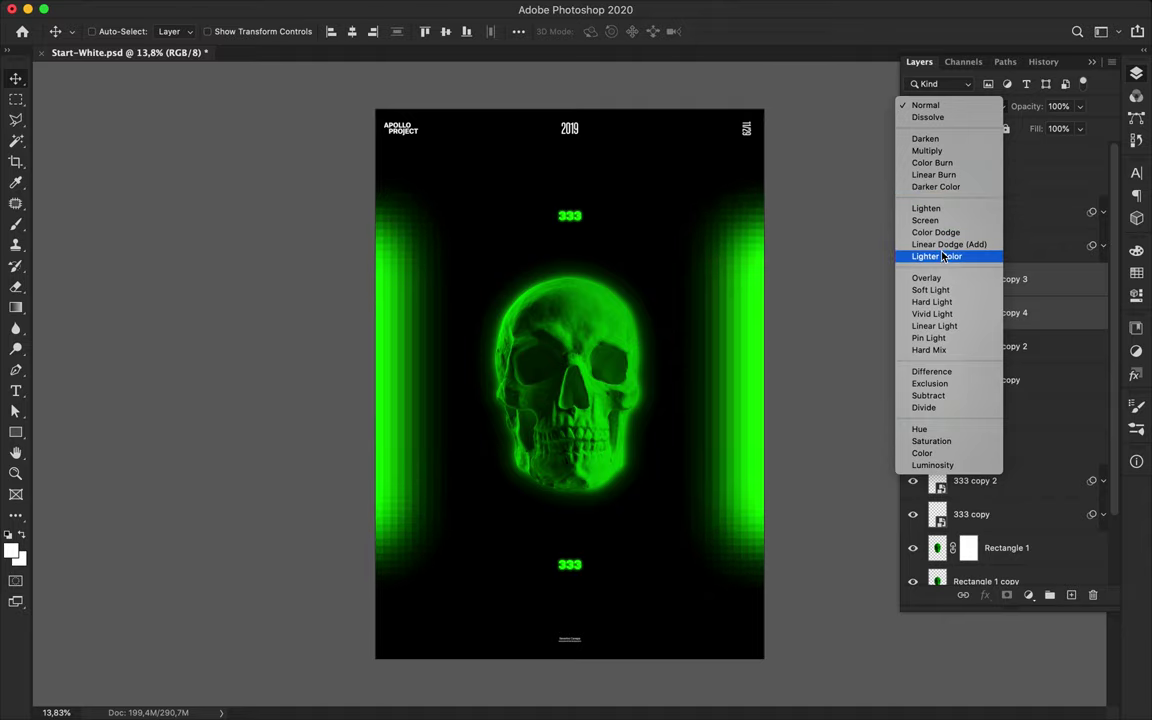
left_click(869, 247)
left_click(915, 280)
left_click(915, 280)
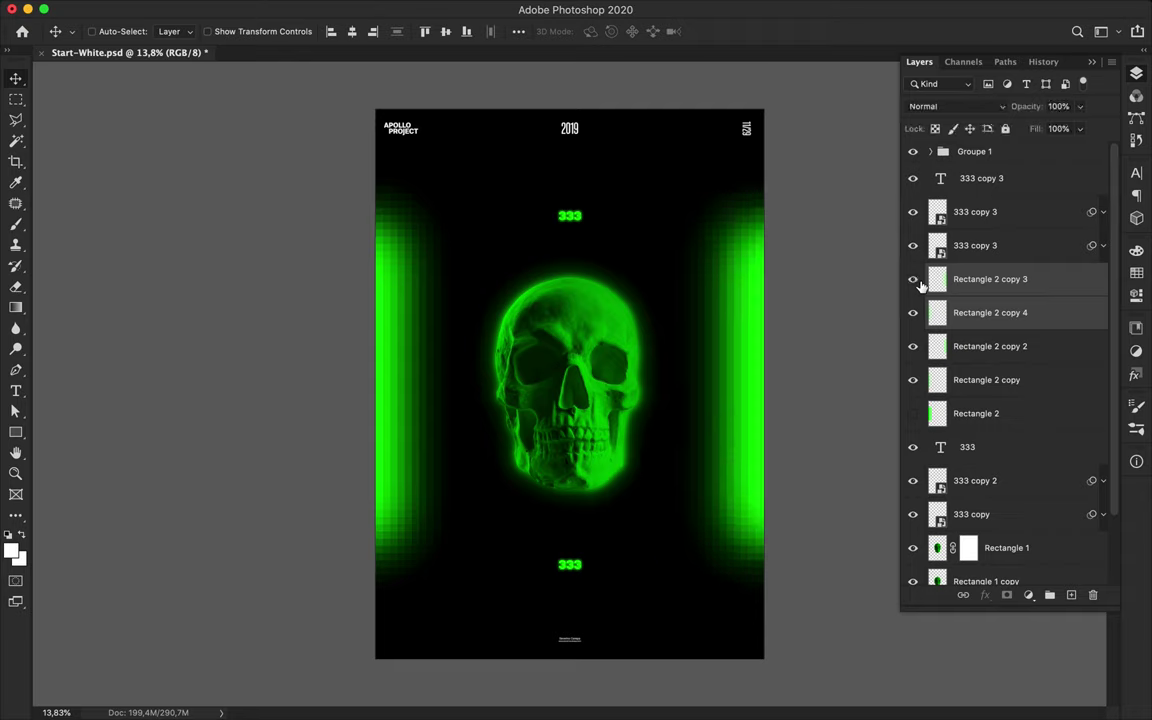
left_click(915, 280)
left_click(915, 312)
key("Delete")
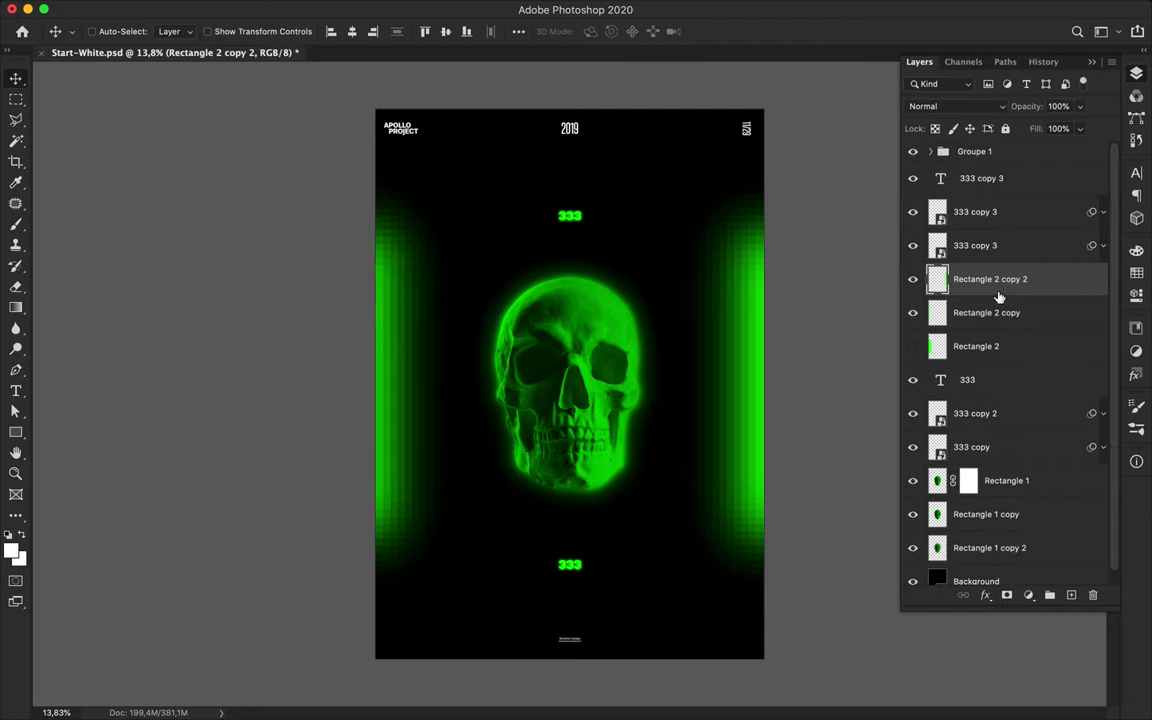
- Delete the hidden original Rectangle 2 layer
left_click(1000, 347)
key("Delete")
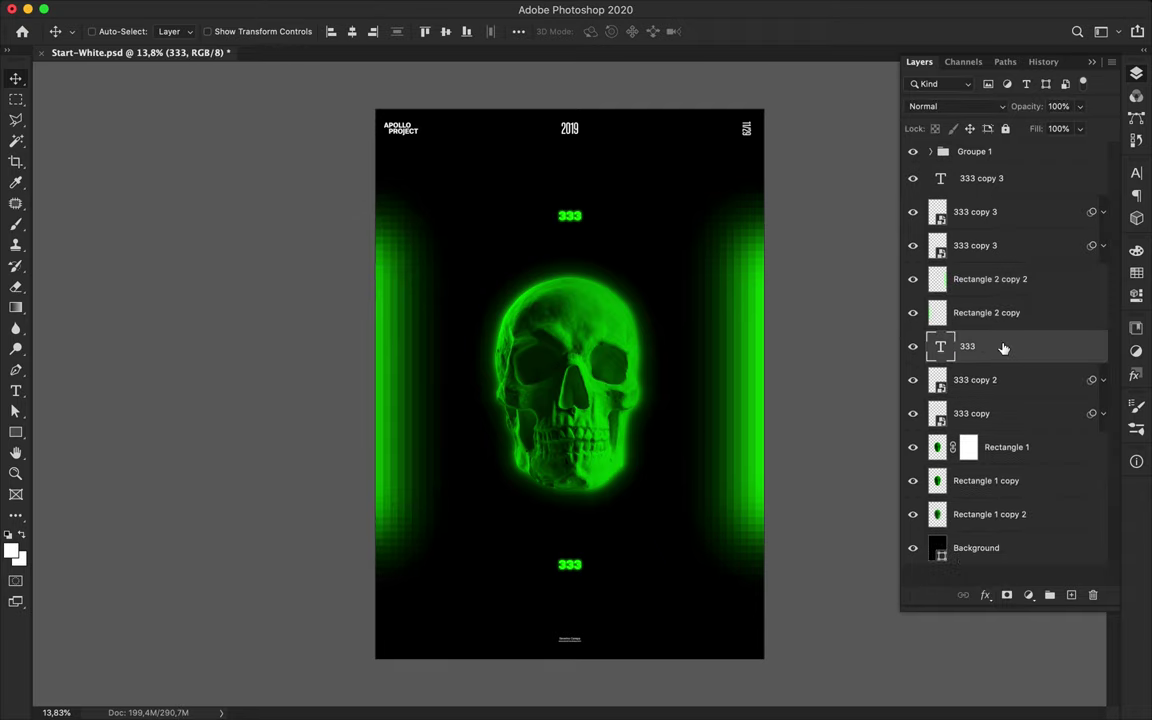
- Select a single mosaic cell at the outer edge of the left glow and copy it to a new layer
scroll(733, 362, "up", 3)
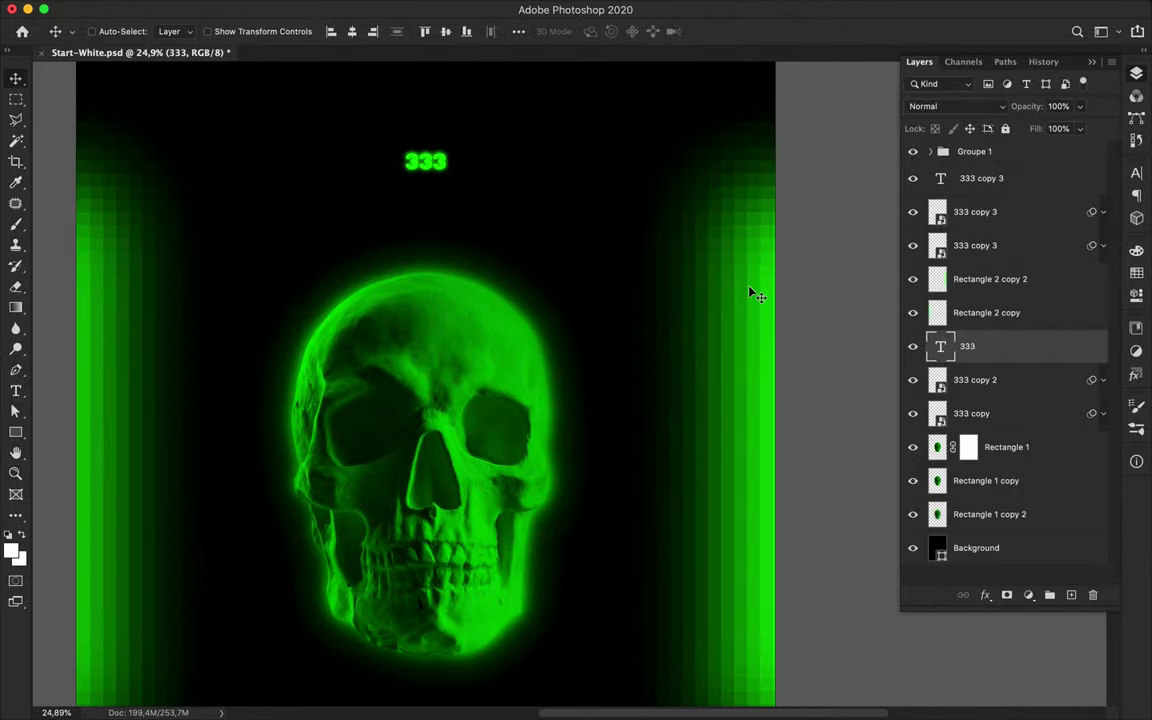
scroll(750, 292, "up", 2)
scroll(750, 293, "right", 3)
left_click(702, 290, "super")
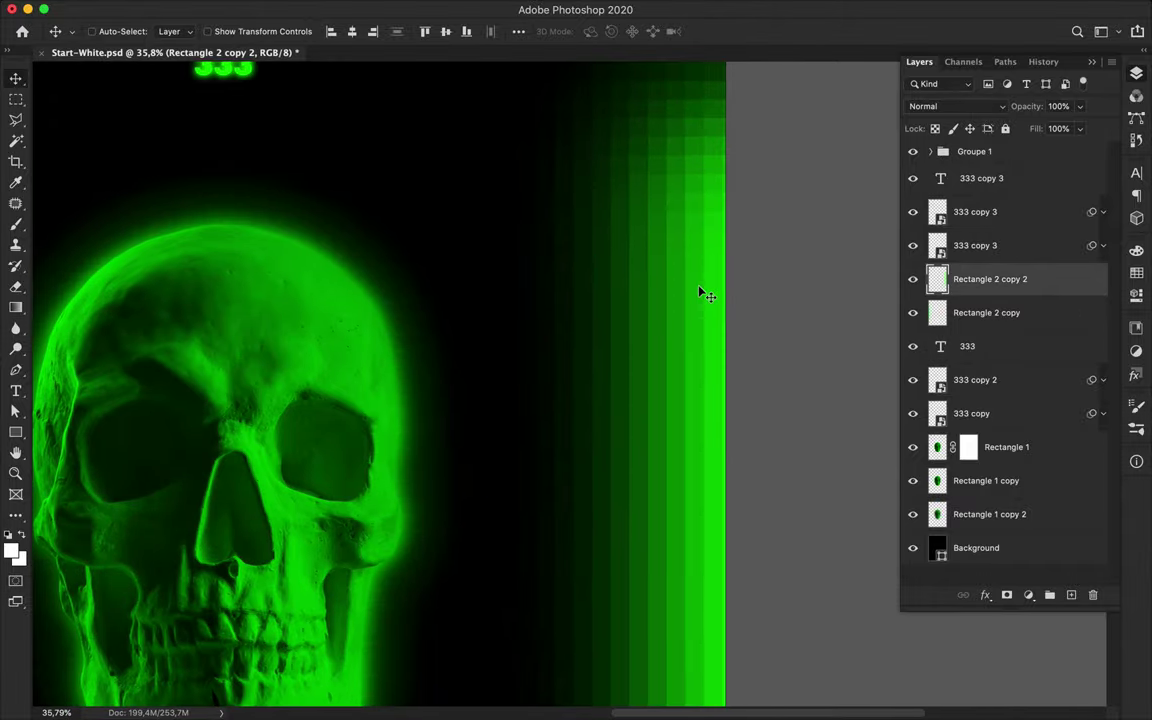
scroll(700, 292, "left", 10)
left_click(622, 303, "ctrl")
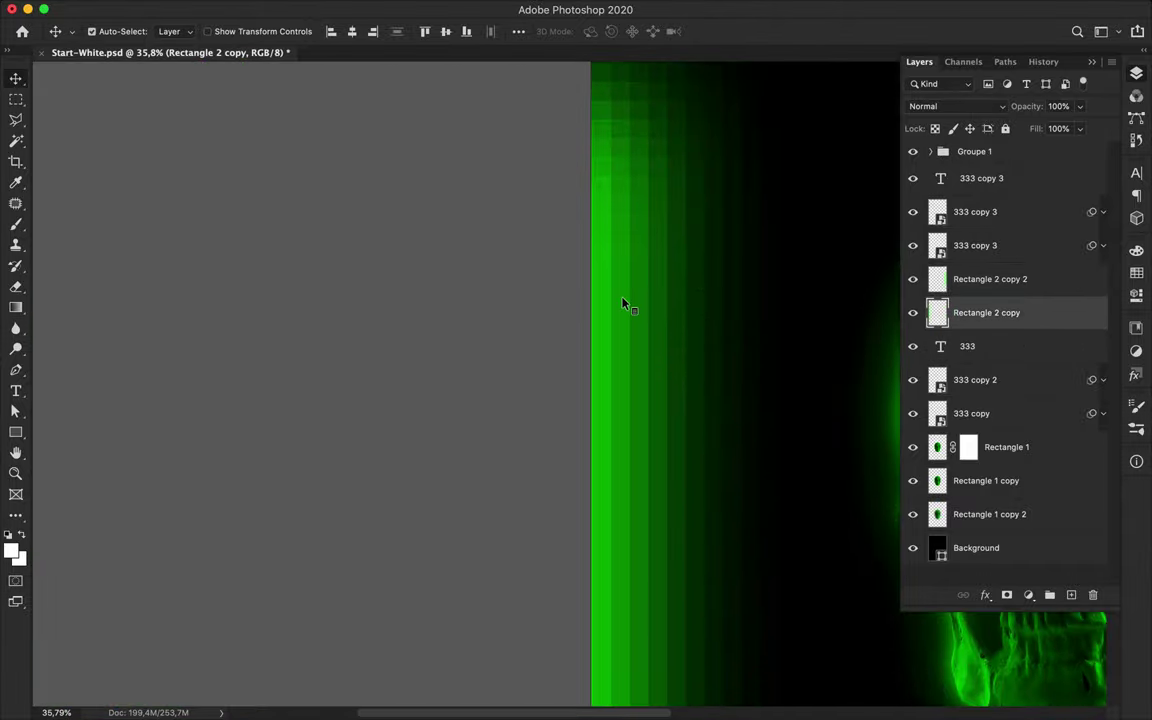
key("m")
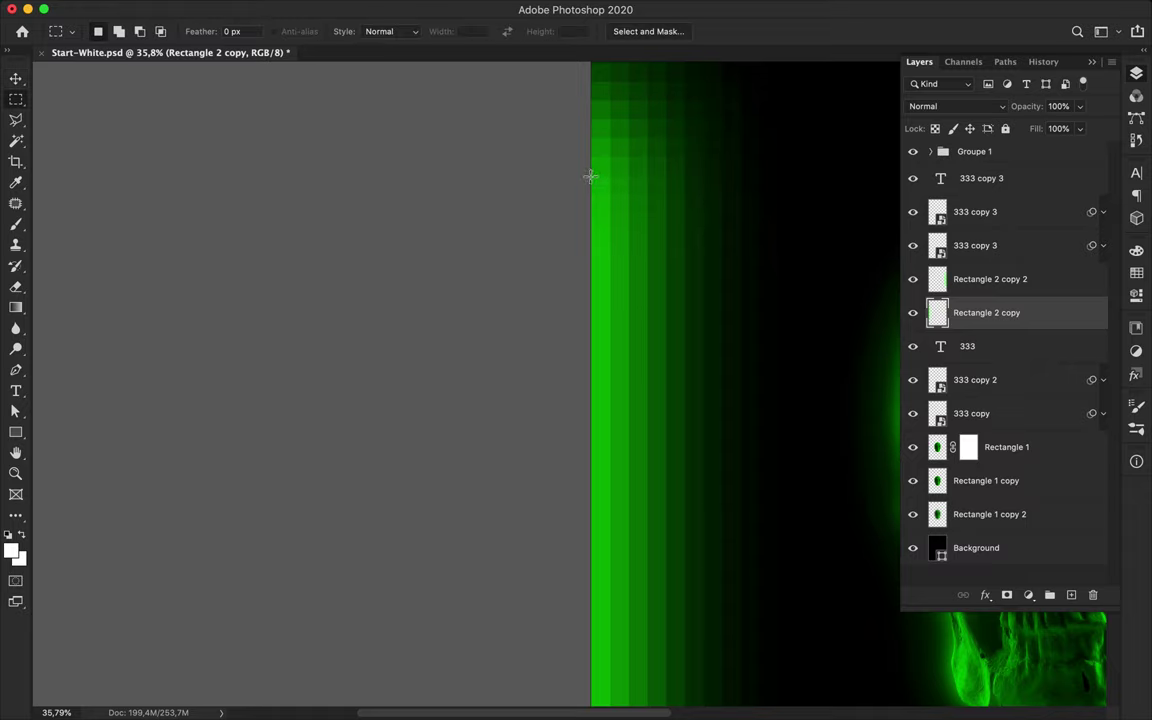
left_click_drag(591, 175, 611, 194)
key("ctrl+j")
- Place copies of the green pixel square on the left glow, beside the skull's forehead and next to its jaw
scroll(662, 254, "down", 3)
key("v")
left_click_drag(589, 300, 594, 414)
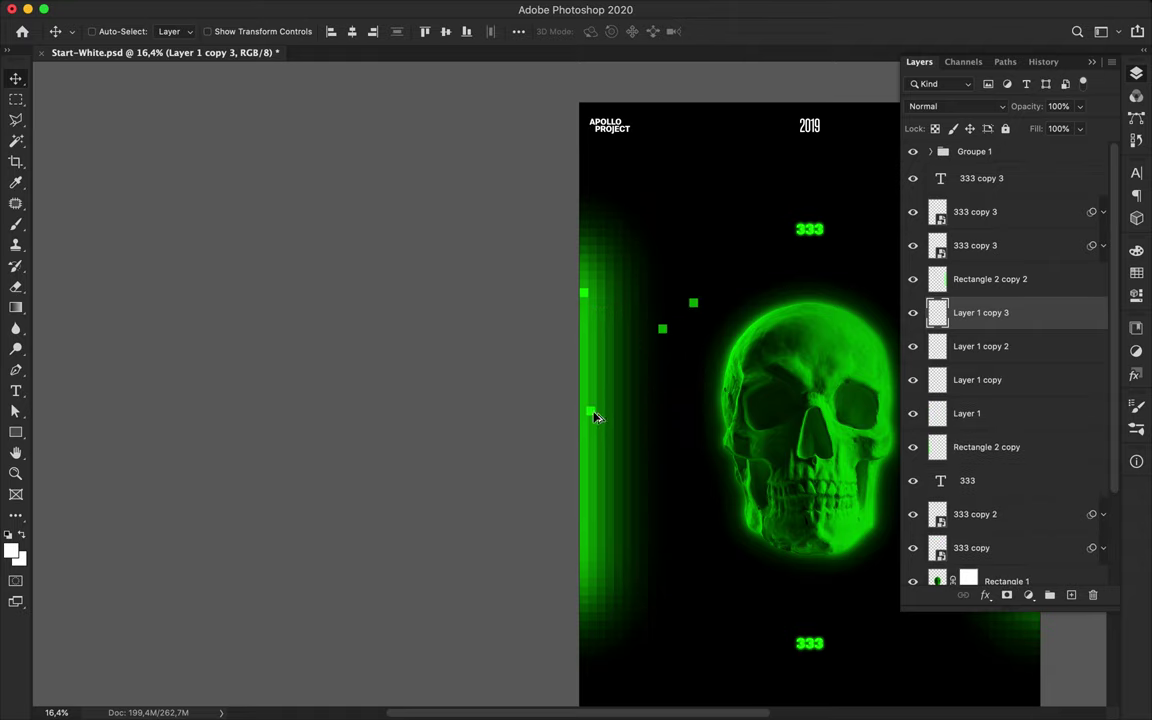
scroll(594, 414, "up", 3)
scroll(611, 428, "up", 3)
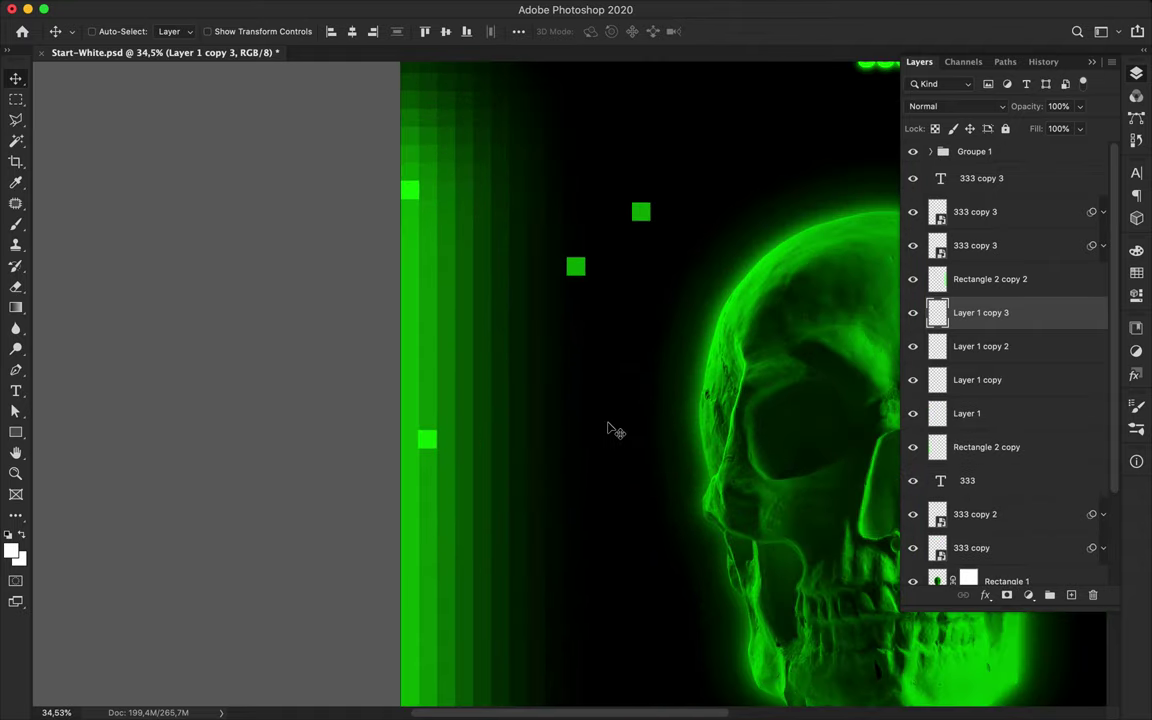
left_click_drag(427, 440, 733, 575)
scroll(547, 387, "down", 5)
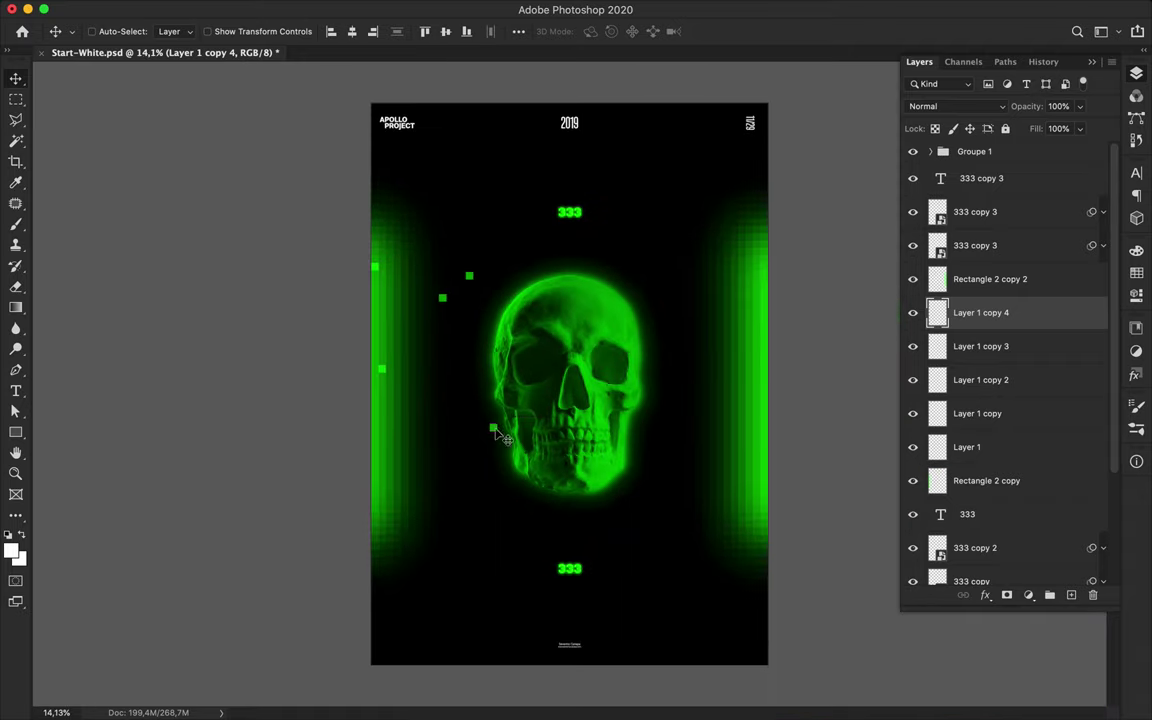
- Scatter more copies of the green square around the skull and across the upper and lower parts of the poster
left_click_drag(497, 437, 672, 440)
left_click_drag(672, 440, 694, 303)
left_click_drag(694, 303, 663, 594)
left_click_drag(663, 594, 623, 228)
left_click_drag(623, 228, 486, 316)
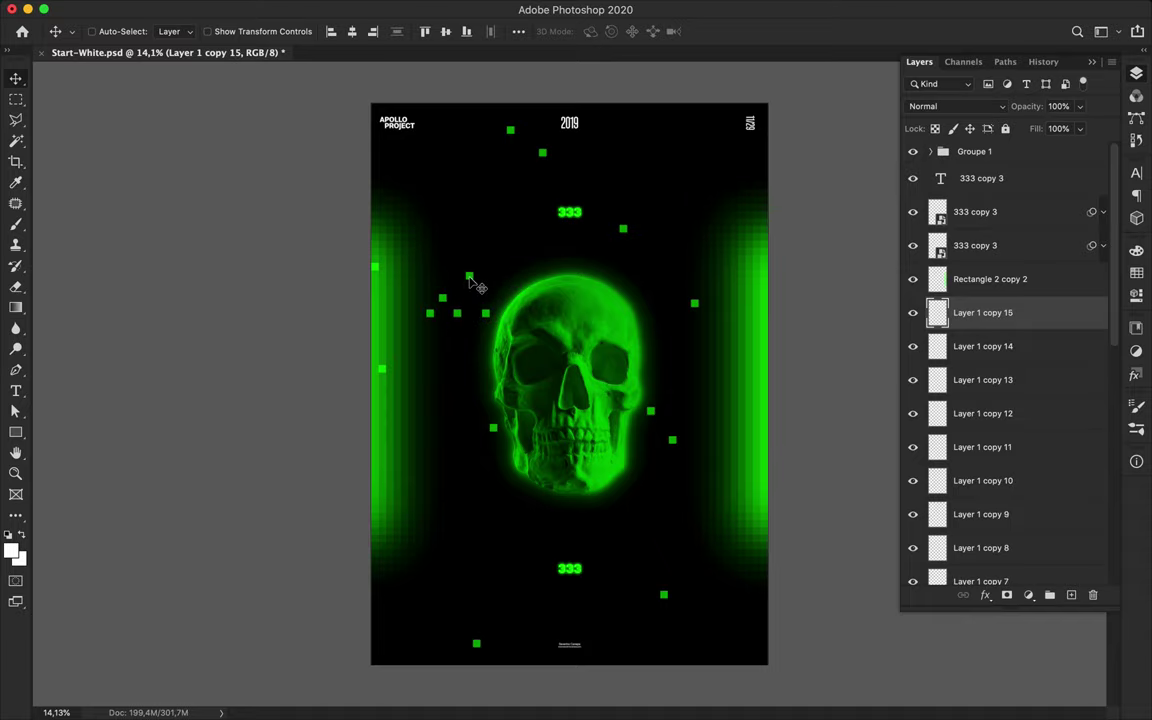
- Copy two of the squares left of the forehead down to the area beside the skull's jaw
left_click(443, 298, "super")
scroll(445, 300, "up", 5)
scroll(455, 305, "left", 3)
left_click_drag(495, 279, 575, 525)
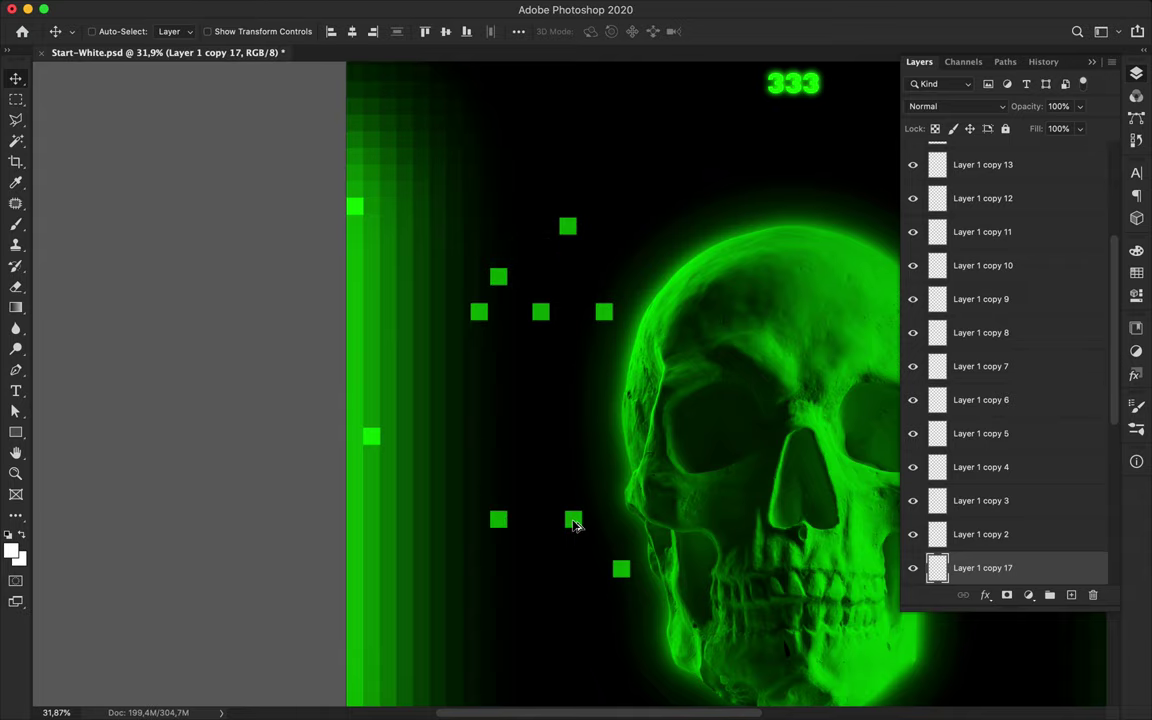
- Change the alignment reference from the canvas and line up the copied jaw-side square beneath the upper square
left_click(567, 230, "shift")
left_click(520, 32)
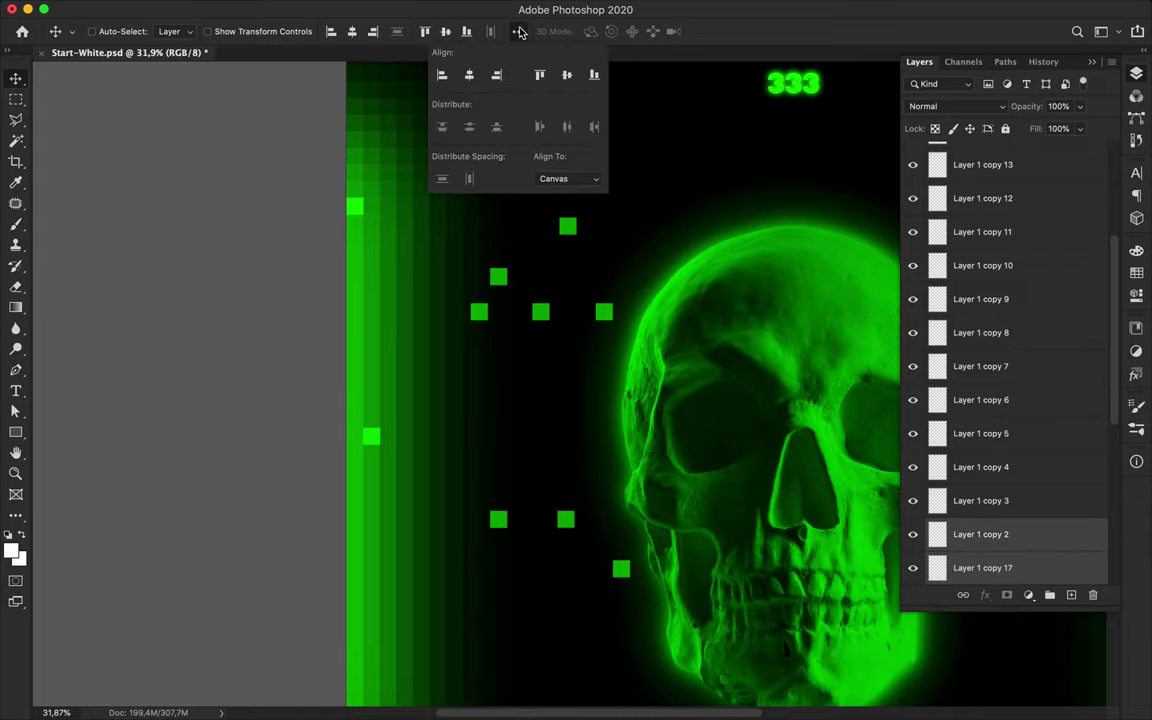
left_click(592, 180)
left_click(510, 158)
- Align the two copied squares left of the jaw with the upper square right of it at the same height
scroll(553, 604, "down", 5)
scroll(555, 604, "right", 3)
left_click(587, 466, "super")
left_click(362, 460, "shift+super")
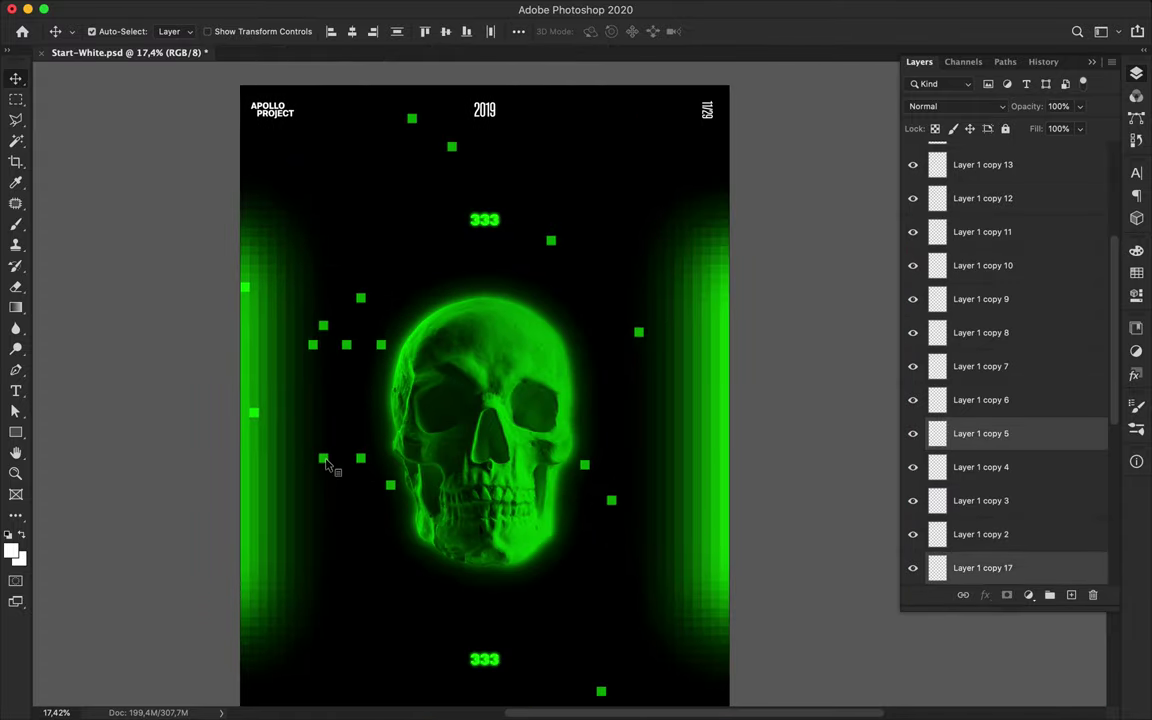
- Align the two lower squares on either side of the jaw to the same height and move them up about 288 px
left_click(390, 485, "super")
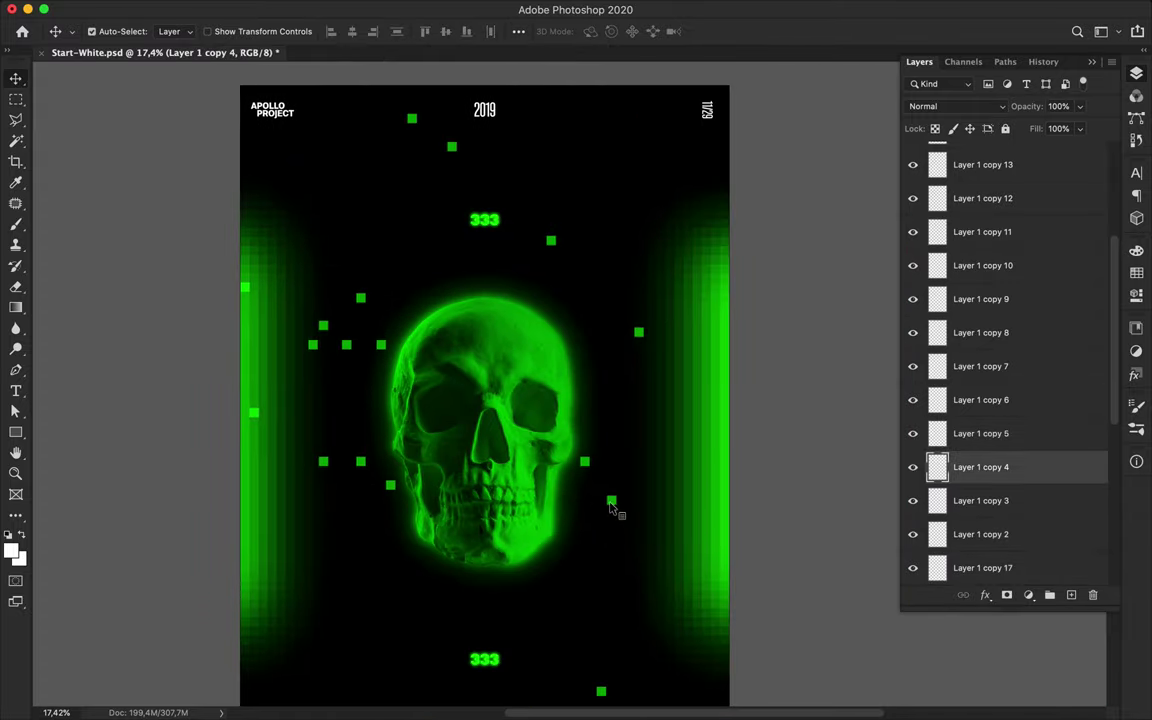
left_click(611, 500, "shift+super")
left_click_drag(392, 498, 390, 478)
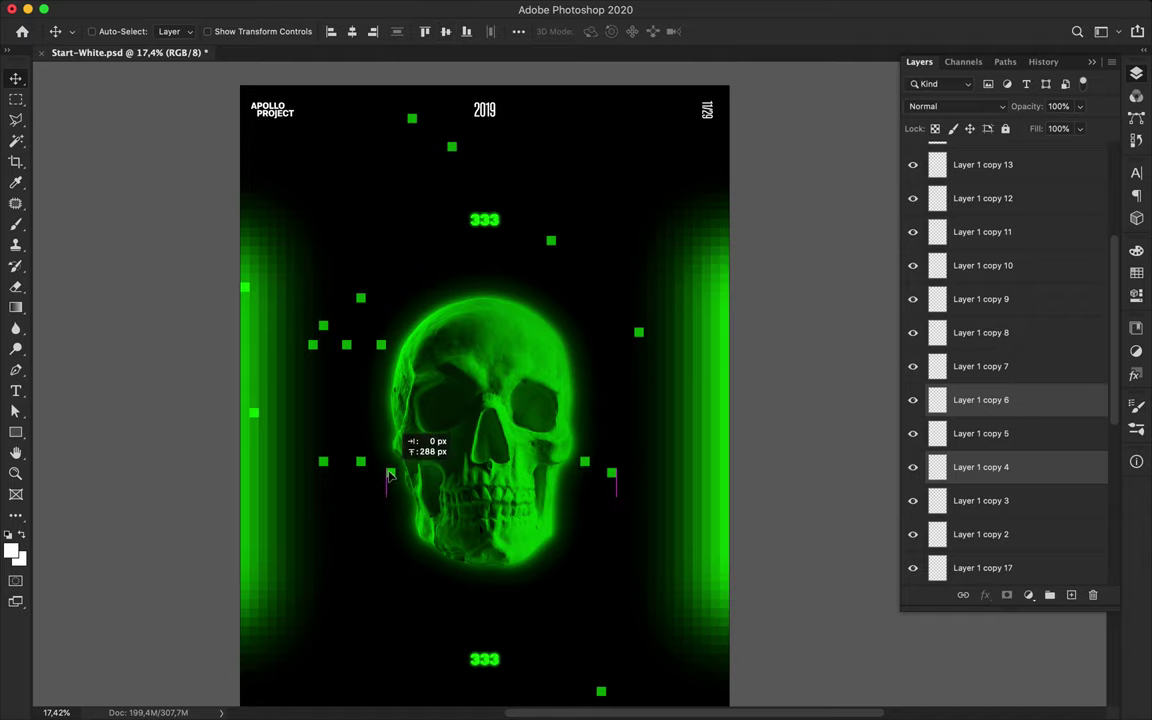
- Copy one of the squares to the dark area right of the skull, beside the right glow at nose height
scroll(388, 477, "up", 8)
scroll(638, 494, "down", 3)
left_click_drag(676, 464, 625, 467)
scroll(615, 490, "down", 3)
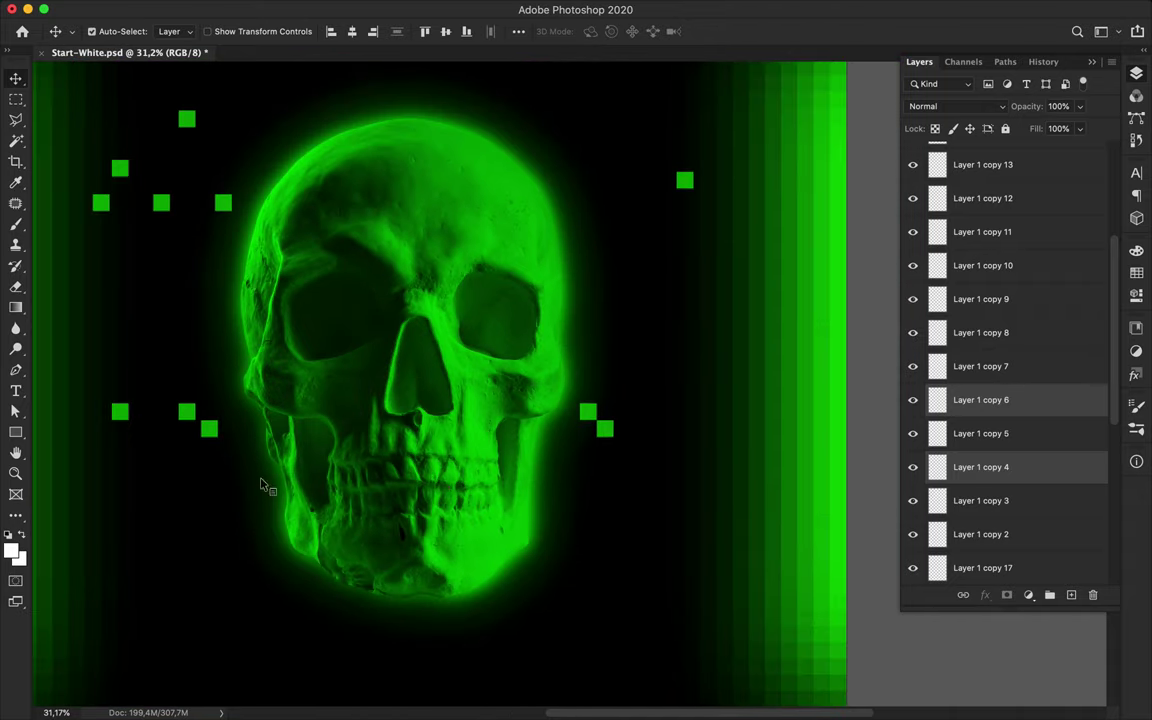
scroll(216, 436, "down", 3)
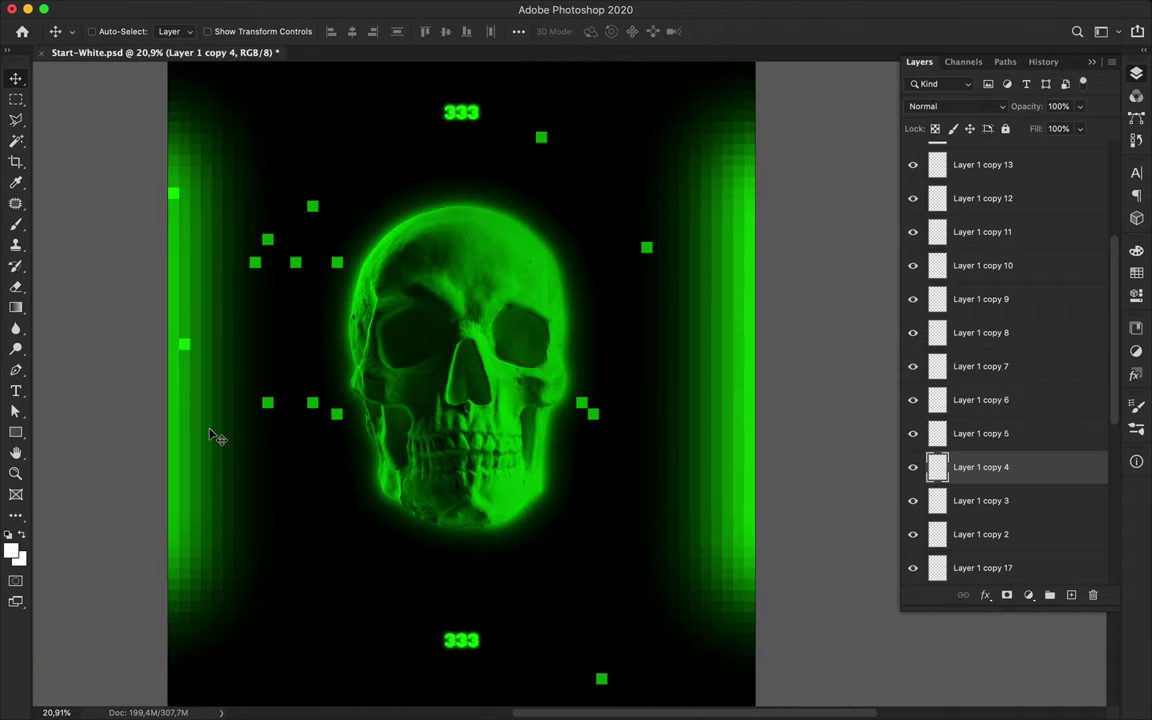
left_click_drag(198, 385, 577, 509)
scroll(576, 512, "down", 5)
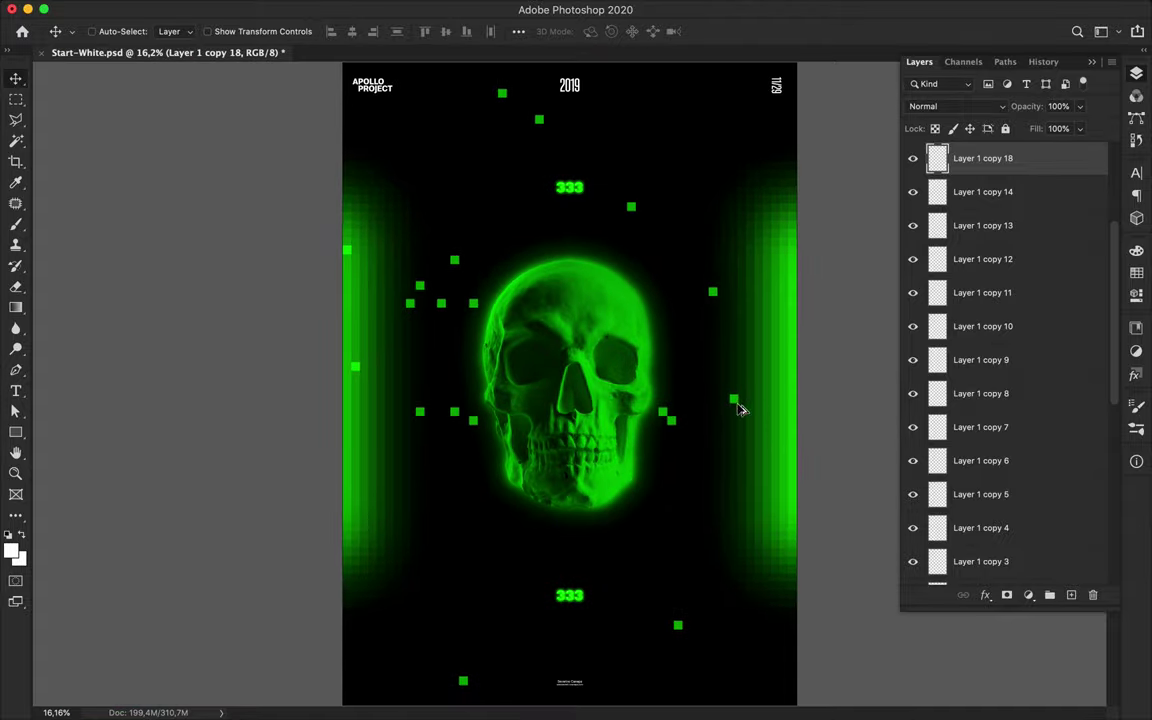
- Copy squares into a vertical column above the skull's right side and down to the area beneath the skull, flanking the lower 333
left_click_drag(740, 404, 697, 165)
left_click_drag(697, 165, 697, 122)
left_click_drag(697, 122, 513, 625)
left_click(680, 625)
- Copy squares into a horizontal row just above the lower 333, from the left glow across to the right edge
left_click_drag(513, 625, 513, 546)
left_click_drag(513, 546, 381, 545)
left_click_drag(381, 545, 751, 545)
left_click_drag(751, 545, 788, 546)
left_click(788, 546, "alt")
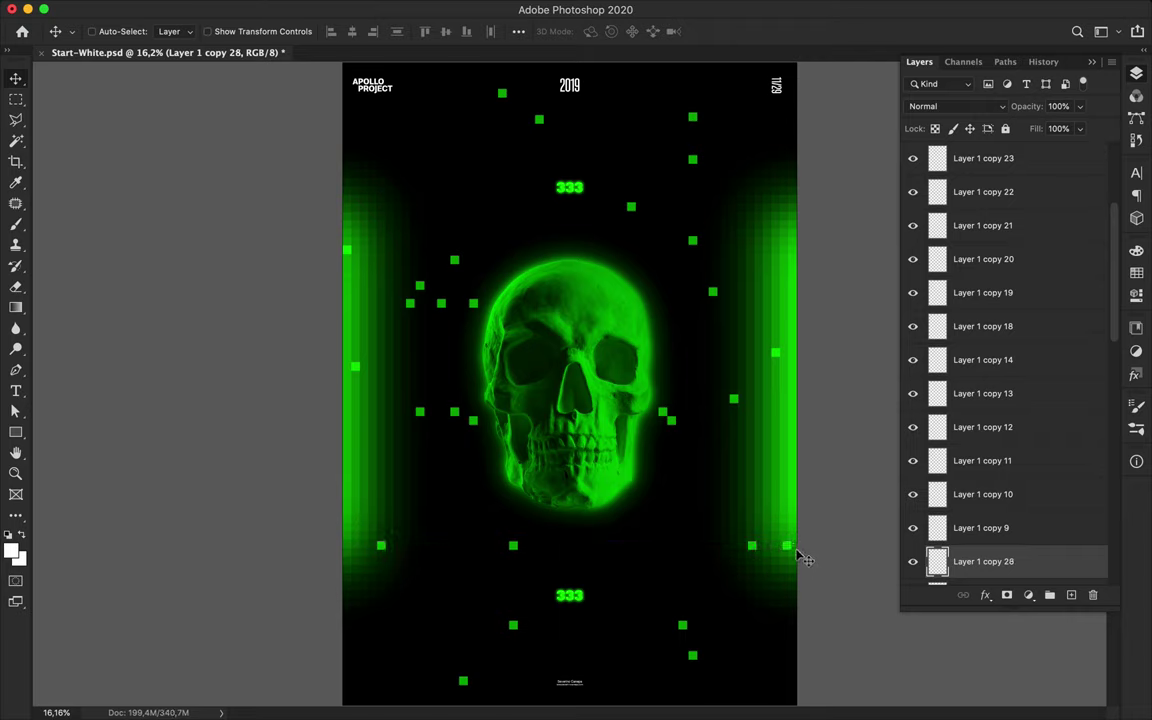
- Copy the square left of the jaw into a vertical column of squares along the inner side of the left glow
left_click(422, 416, "super")
left_click_drag(422, 416, 401, 216)
left_click_drag(401, 216, 397, 262)
left_click_drag(397, 262, 398, 357)
left_click_drag(398, 357, 401, 462)
key("super+minus")
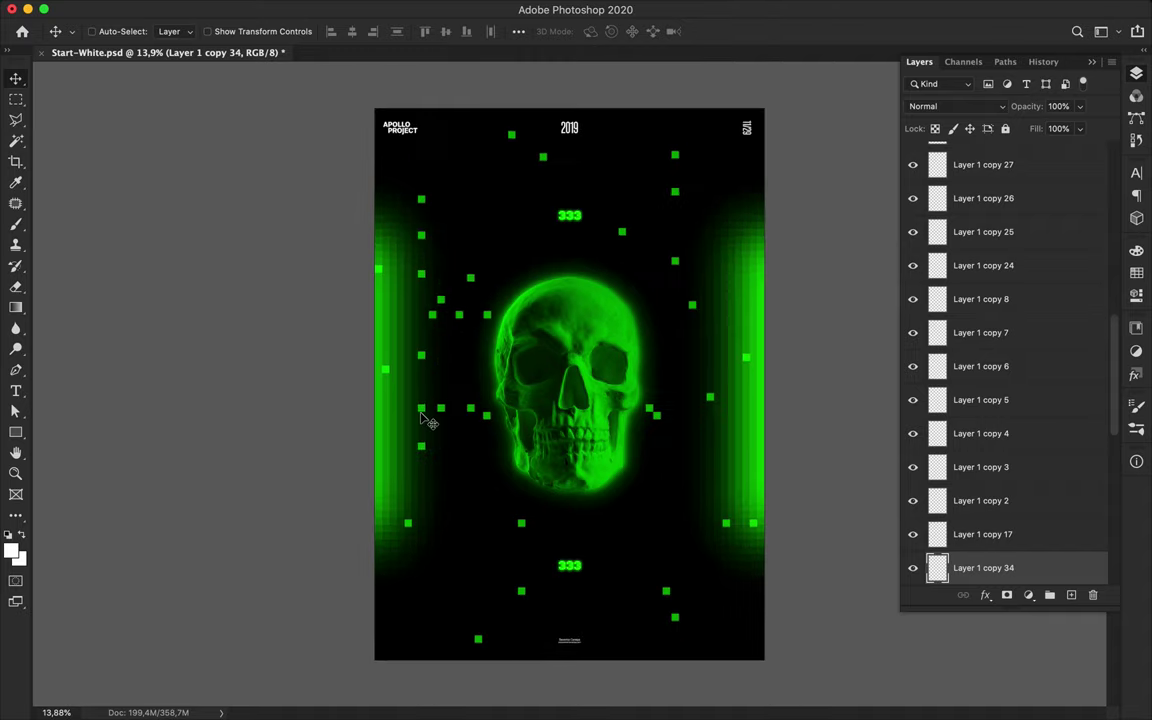
- Copy squares down a vertical column inside the left glow and add copies in the adjacent pixel column beside its lower part
scroll(424, 419, "up", 3)
left_click(331, 376, "super")
left_click_drag(330, 390, 345, 131)
left_click(393, 130, "shift+super")
scroll(456, 118, "down", 5)
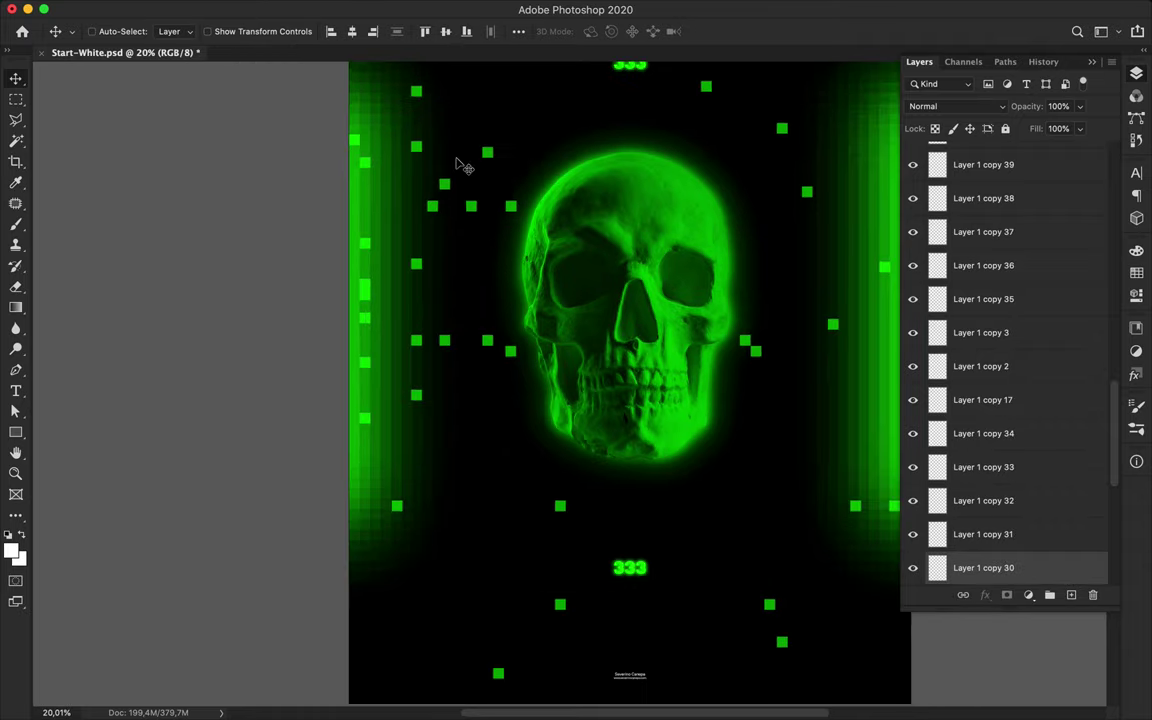
mouse_move(386, 370)
left_mouse_down()
mouse_move(396, 357)
mouse_move(396, 377)
left_mouse_up()
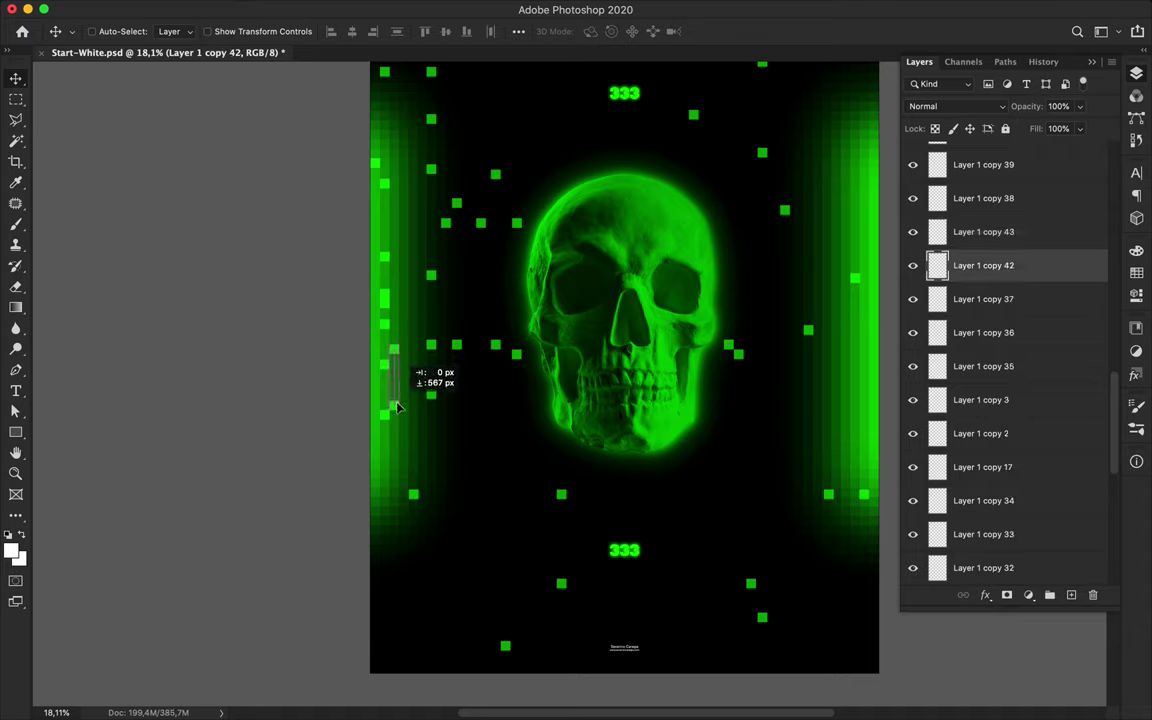
left_click(396, 357)
- Copy a square from the left glow along a horizontal row at cheek height on both sides of the skull
left_click_drag(394, 349, 736, 316)
left_click_drag(736, 316, 690, 300)
scroll(623, 388, "down", 3)
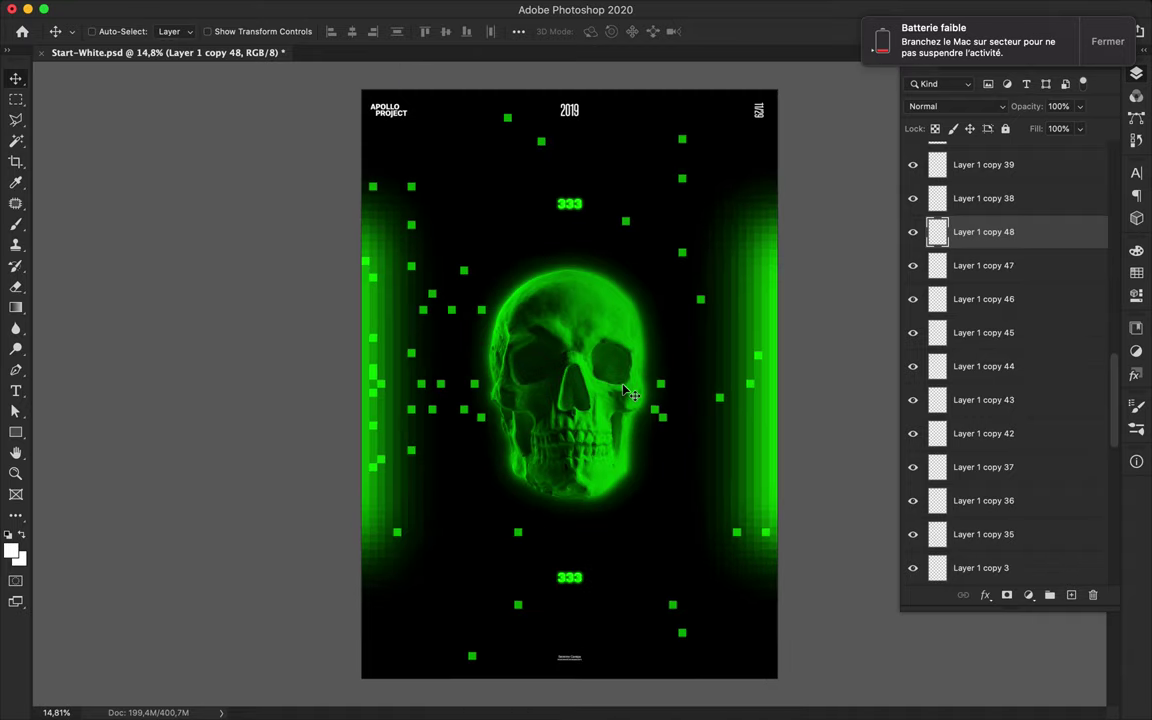
- Copy squares beside the right glow, along the row level with the lower 333, and near the left glow's lower end
left_click(662, 419)
left_click_drag(670, 428, 377, 578)
left_click_drag(398, 532, 419, 534)
- Copy a square from the lower left up beside the upper-left column and repeat it downward at varied spacing
left_click_drag(419, 534, 424, 240)
left_click(419, 534, "super")
left_click_drag(424, 240, 423, 240)
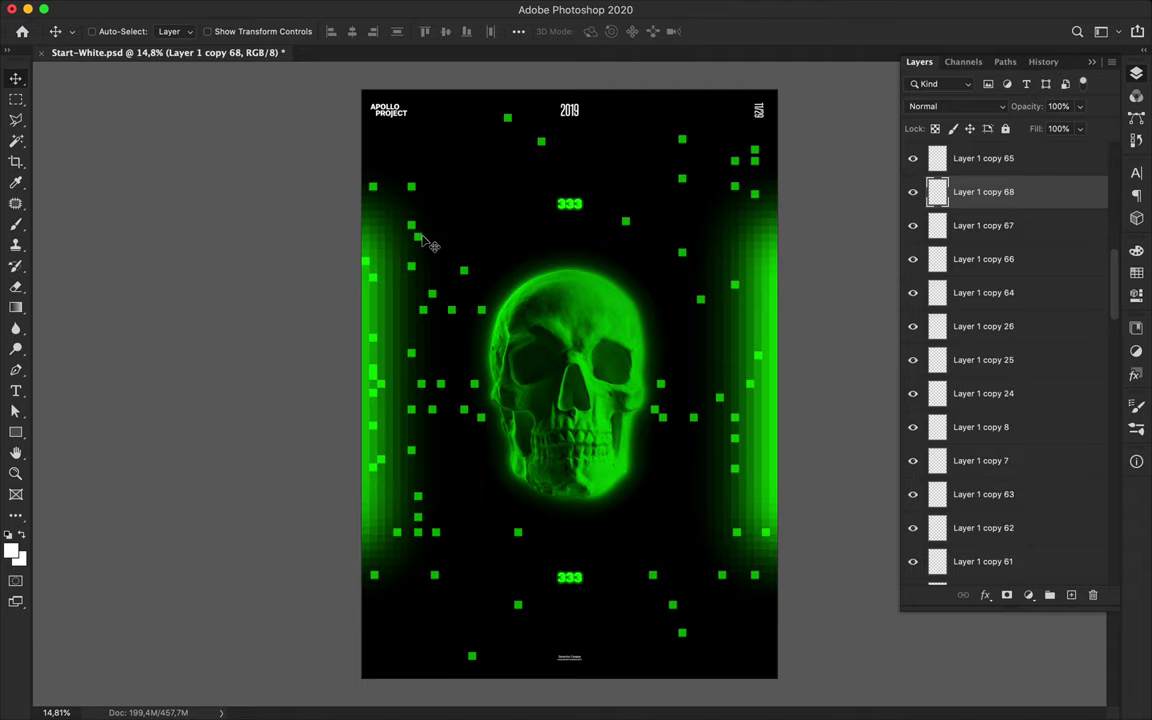
left_click_drag(422, 234, 422, 256)
left_click_drag(422, 256, 421, 287)
key("super+plus")
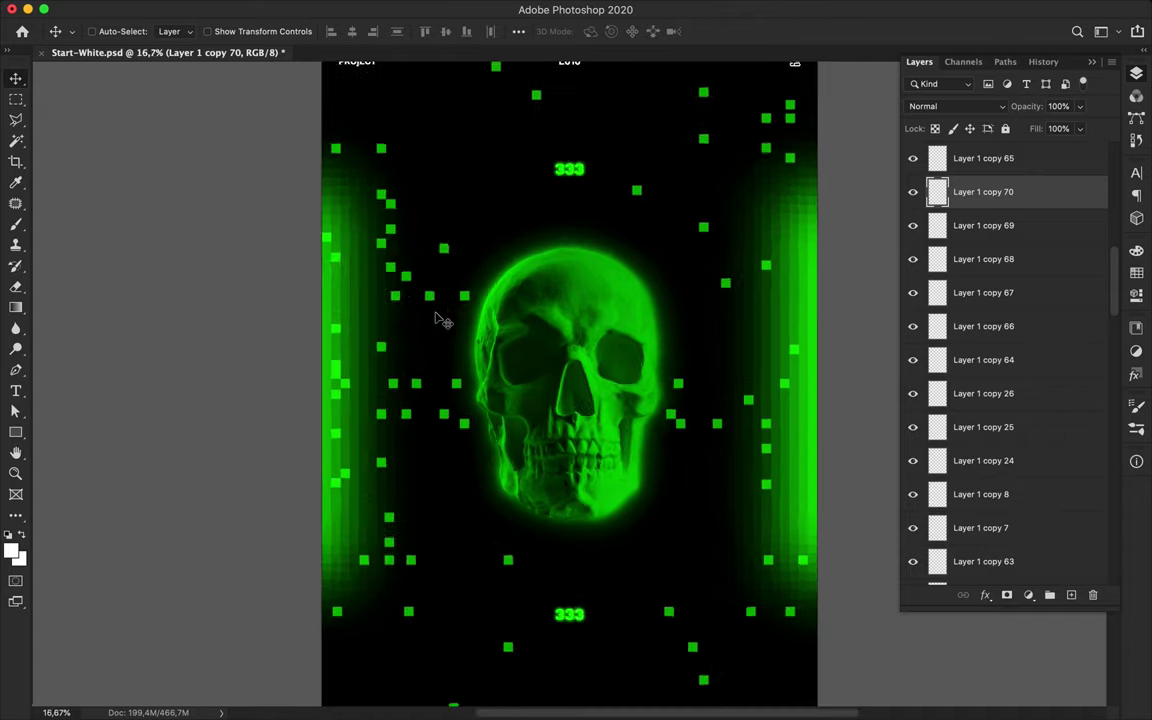
- Extend the left column upward with square copies placed above the left glow, beneath the APOLLO PROJECT text
scroll(436, 319, "up", 6)
scroll(432, 328, "down", 1)
left_click(405, 296, "super")
left_click_drag(405, 296, 406, 266)
left_click_drag(406, 266, 407, 188)
scroll(501, 256, "down", 2)
- Copy squares in a horizontal row above the upper 333 and down a column along the right glow's inner side
left_click_drag(372, 234, 548, 236)
scroll(545, 140, "down", 3)
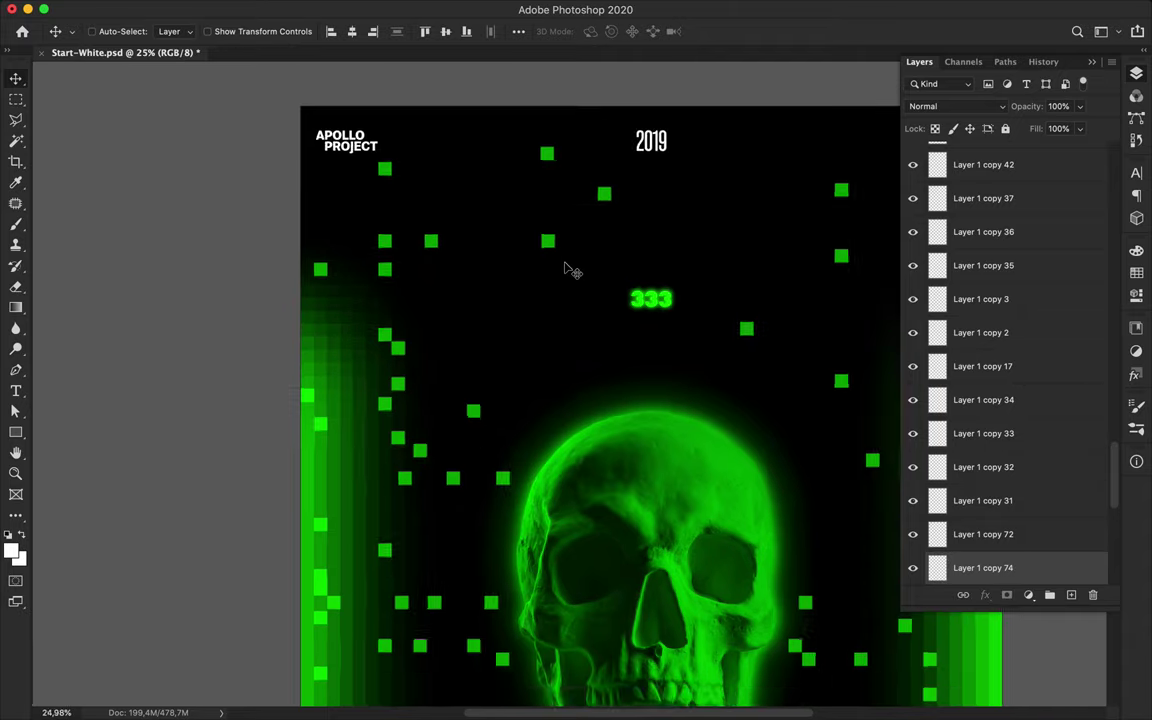
scroll(594, 254, "right", 3)
left_click_drag(429, 278, 547, 276)
left_click_drag(549, 281, 700, 484)
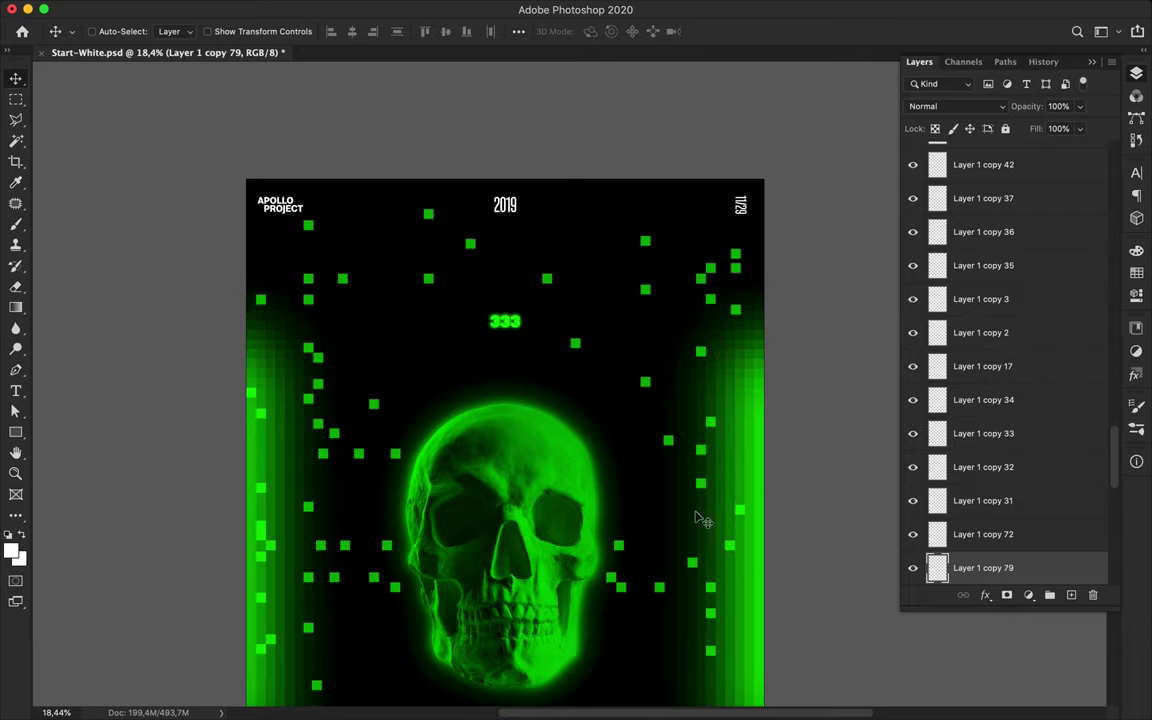
- Stretch the square right of the upper forehead horizontally into a bar reaching the poster's right edge
scroll(699, 490, "down", 3)
left_click(679, 260)
key("ctrl+t")
left_click_drag(683, 258, 775, 258)
key("Return")
scroll(686, 216, "up", 3)
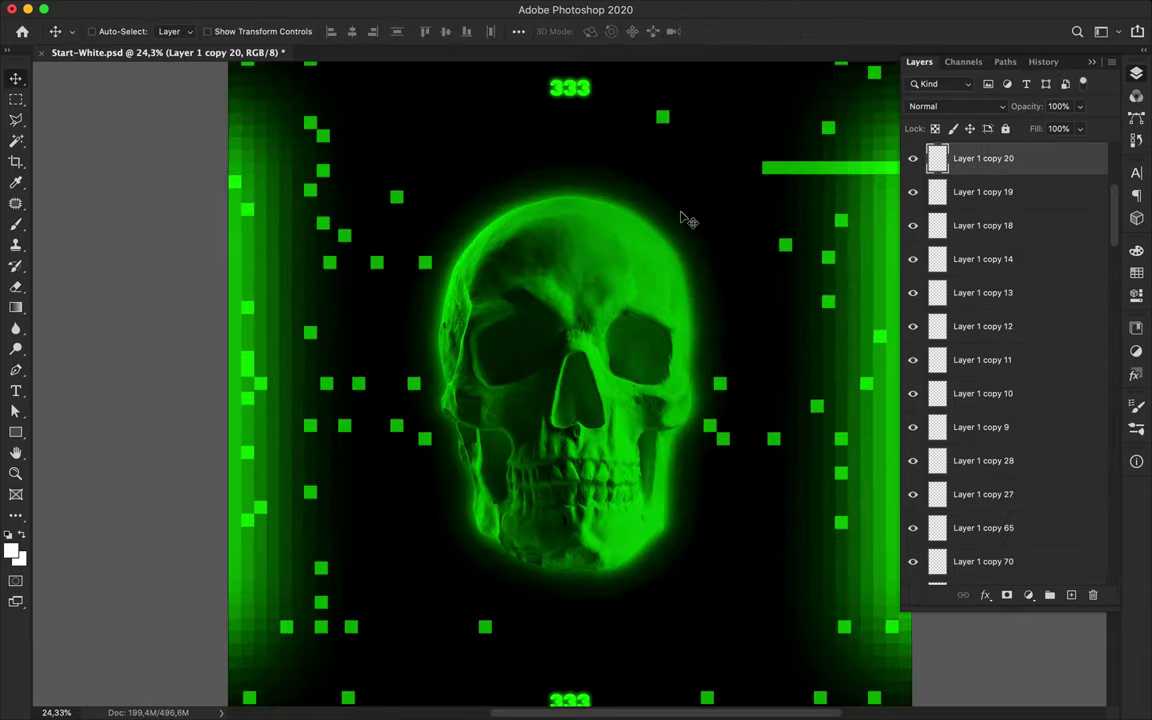
scroll(617, 278, "down", 1)
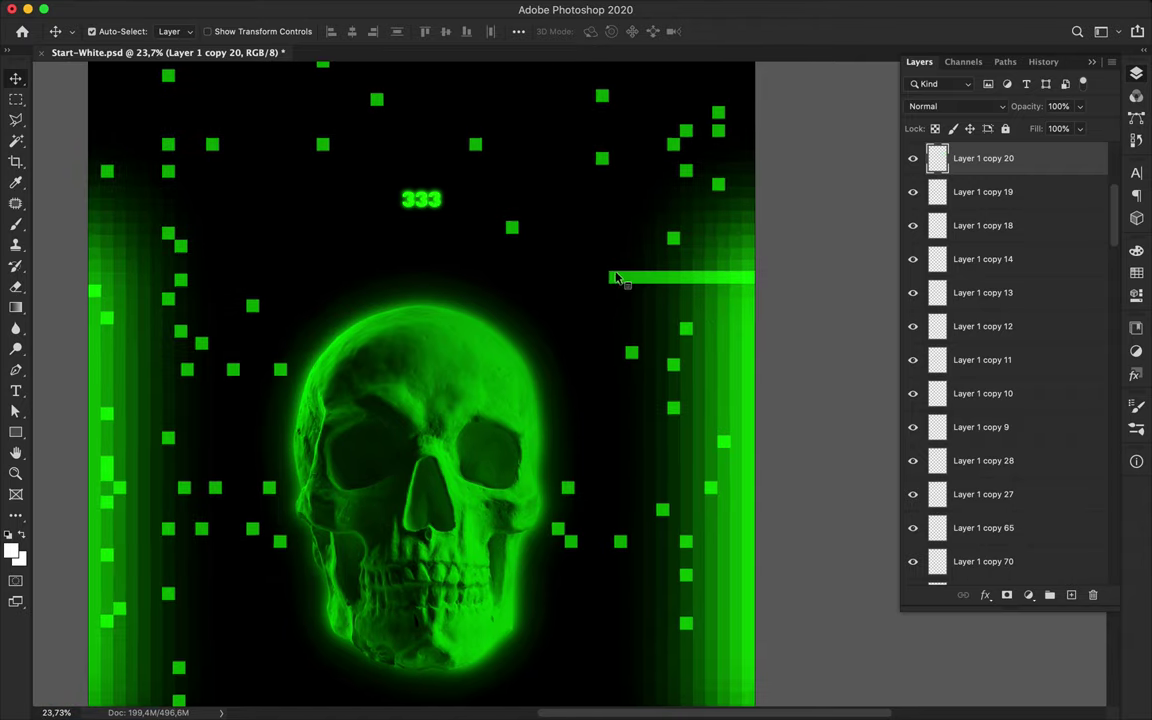
left_click(958, 190)
scroll(913, 181, "up", 1)
left_click_drag(656, 279, 687, 281)
key("super+z")
- Copy the square above the horizontal bar down onto the bar's inner end
left_click(603, 160)
left_click_drag(603, 162, 615, 279)
scroll(668, 285, "up", 5)
scroll(668, 290, "down", 4)
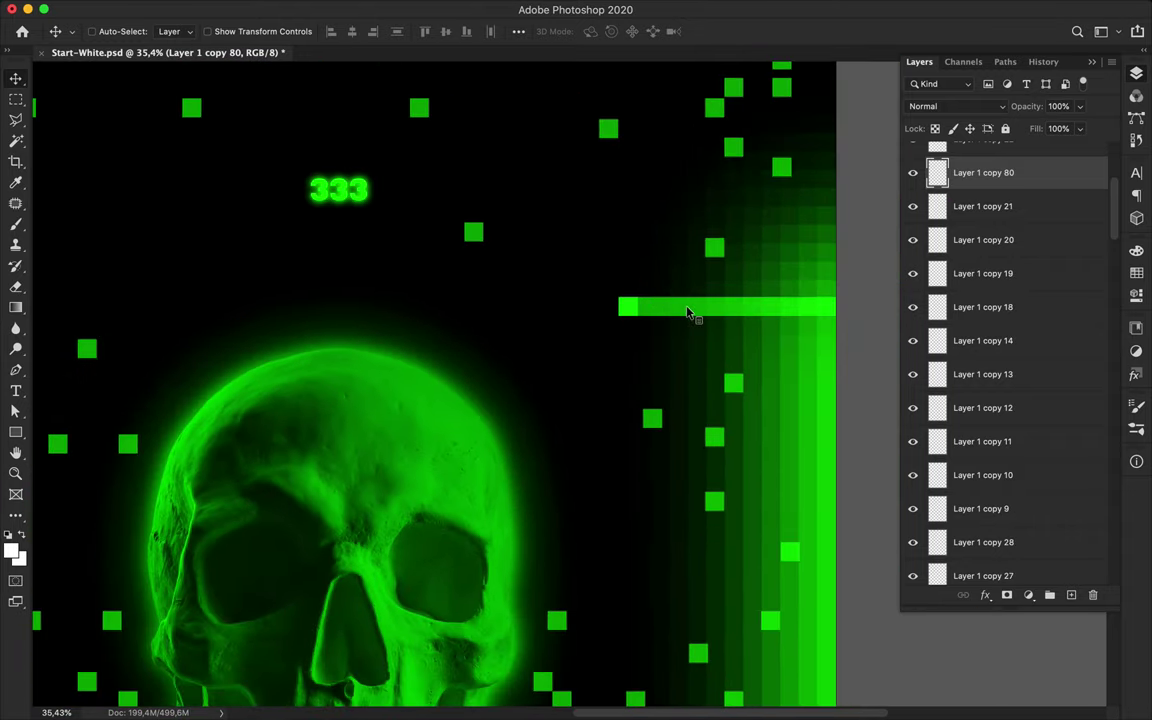
- Duplicate the horizontal bar's layer and apply a Gaussian Blur with a radius of 73.7 pixels to the copy
left_click(687, 308, "super")
left_click_drag(985, 236, 986, 228)
mouse_move(446, 5)
left_click(376, 8)
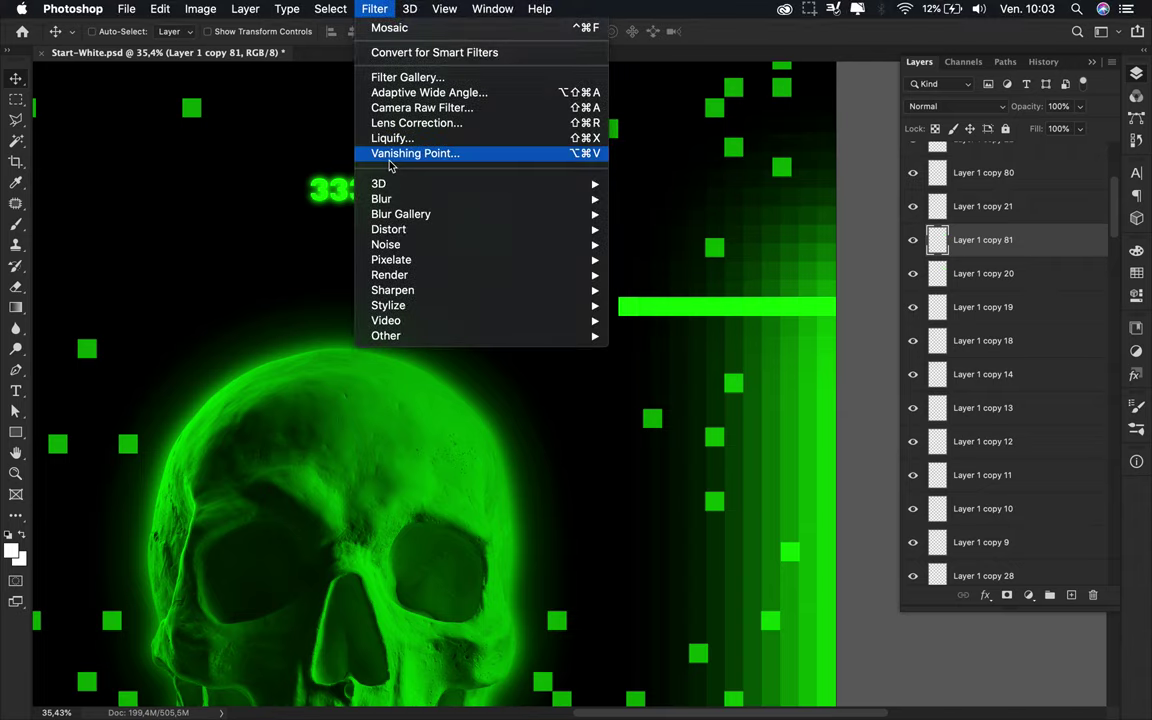
mouse_move(560, 198)
left_click(690, 257)
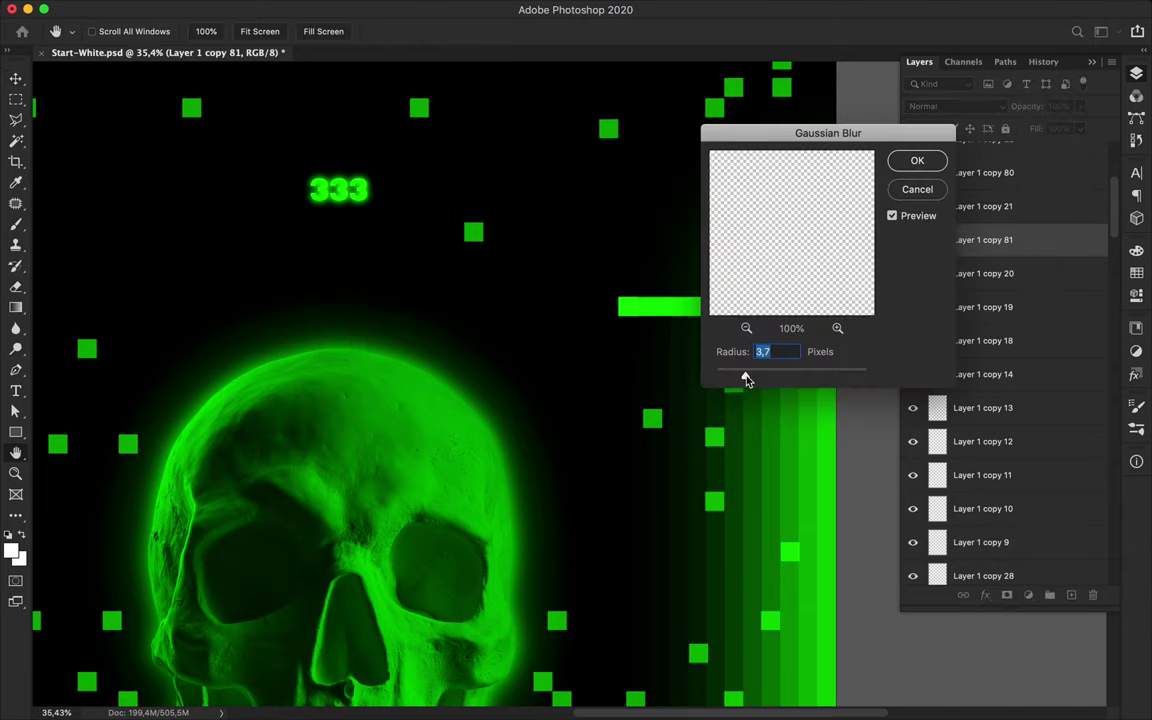
left_click_drag(794, 379, 811, 379)
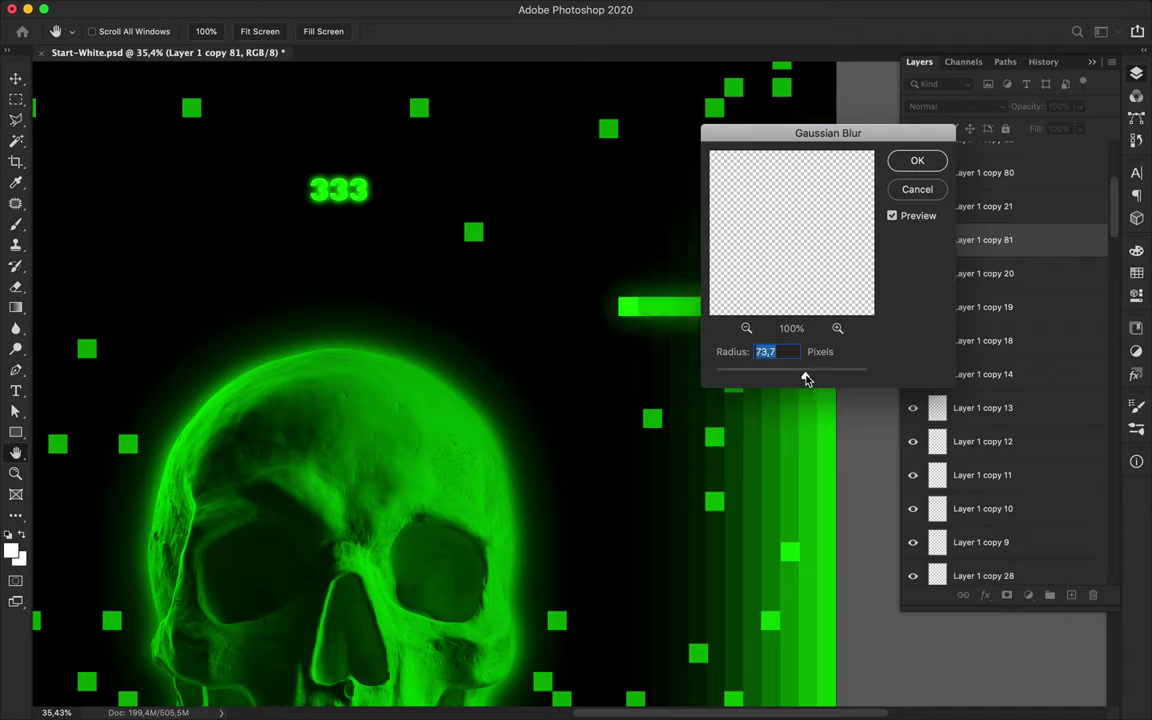
left_click(910, 166)
- Duplicate the blurred bar and warp the copy, spreading its corners at the poster edge and pinching the corners at its inner end
key("super+t")
key("Escape")
left_click_drag(950, 243, 985, 252)
key("super+t")
right_click(818, 300)
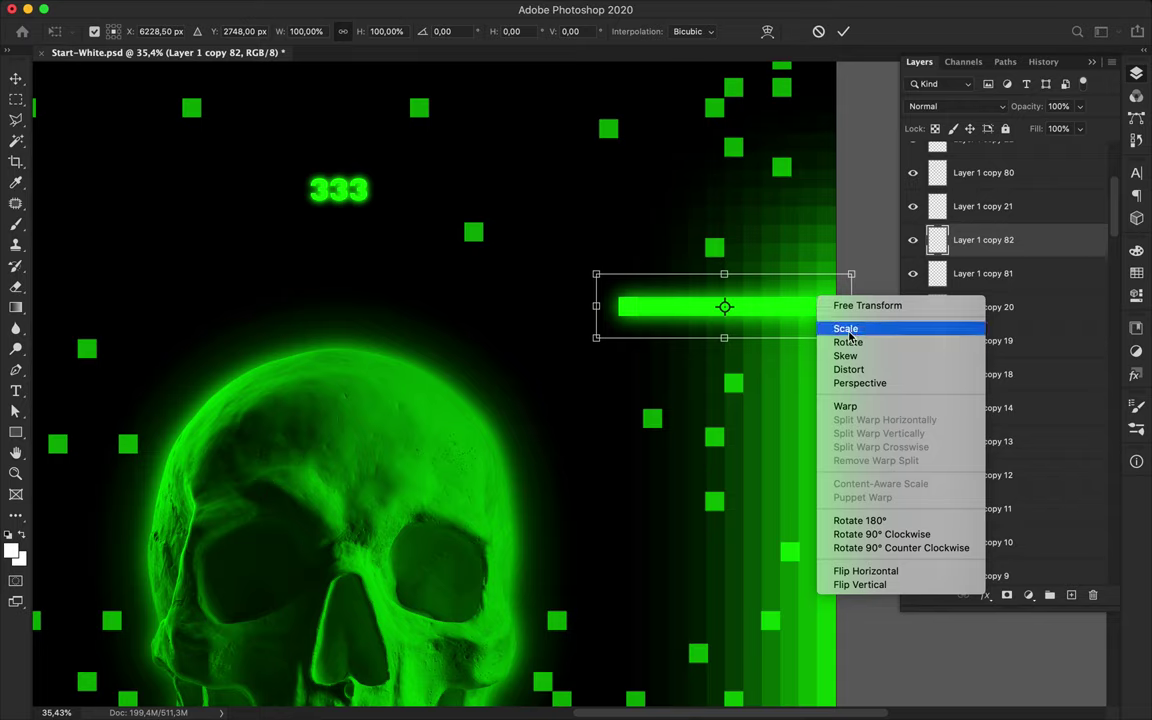
left_click(845, 406)
left_click_drag(851, 274, 853, 235)
left_click_drag(852, 338, 853, 398)
left_click_drag(597, 341, 597, 318)
left_click_drag(596, 273, 596, 298)
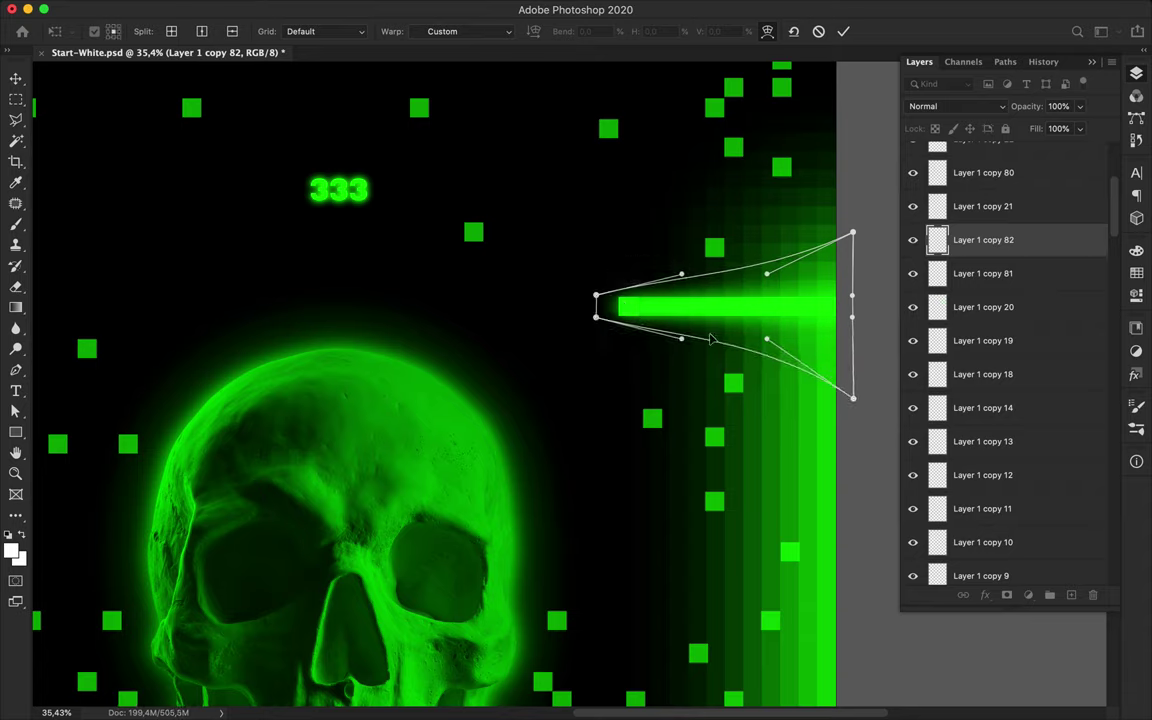
- Straighten the warp's lower edge and spread its outer corners further apart for a wider cone of glow
left_click_drag(766, 339, 762, 370)
left_click_drag(682, 339, 680, 347)
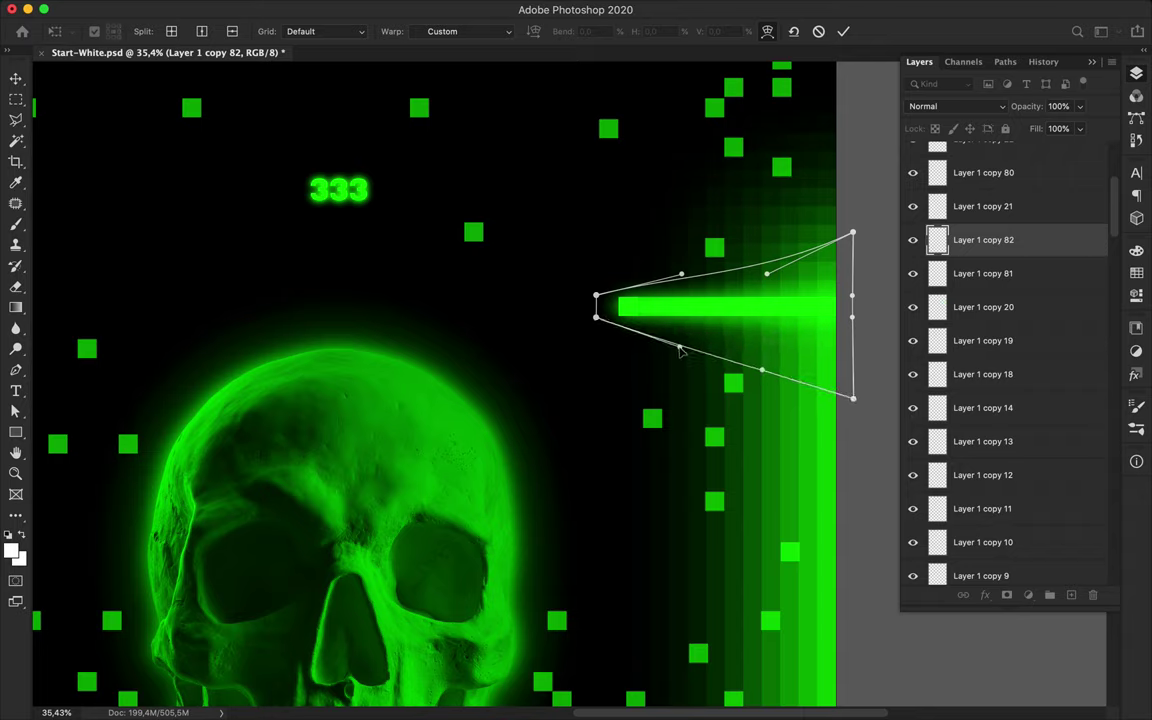
left_click_drag(769, 280, 766, 257)
left_click_drag(852, 233, 853, 204)
left_click_drag(852, 398, 853, 428)
left_click_drag(762, 370, 759, 388)
left_click_drag(681, 352, 682, 357)
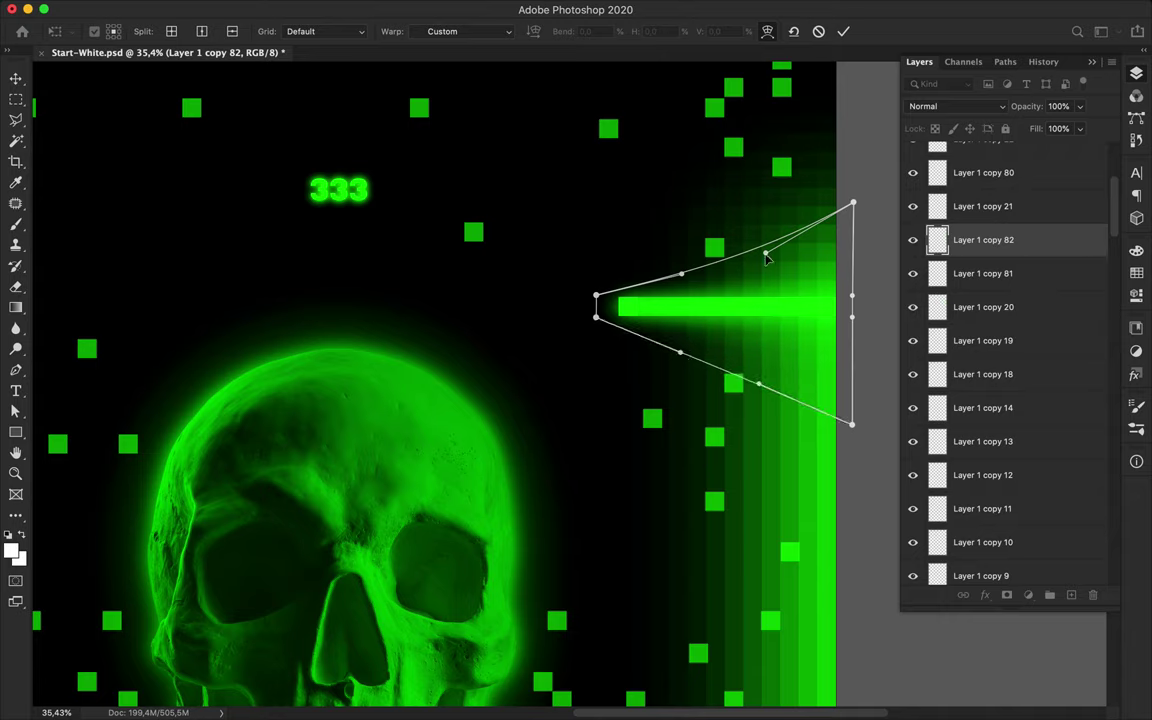
- Straighten the warp's upper edge, pull its inner corners closer to the bar's tip, and apply the warp
left_click_drag(766, 257, 764, 241)
left_click_drag(683, 279, 680, 268)
left_click_drag(767, 238, 762, 233)
left_click_drag(603, 298, 594, 321)
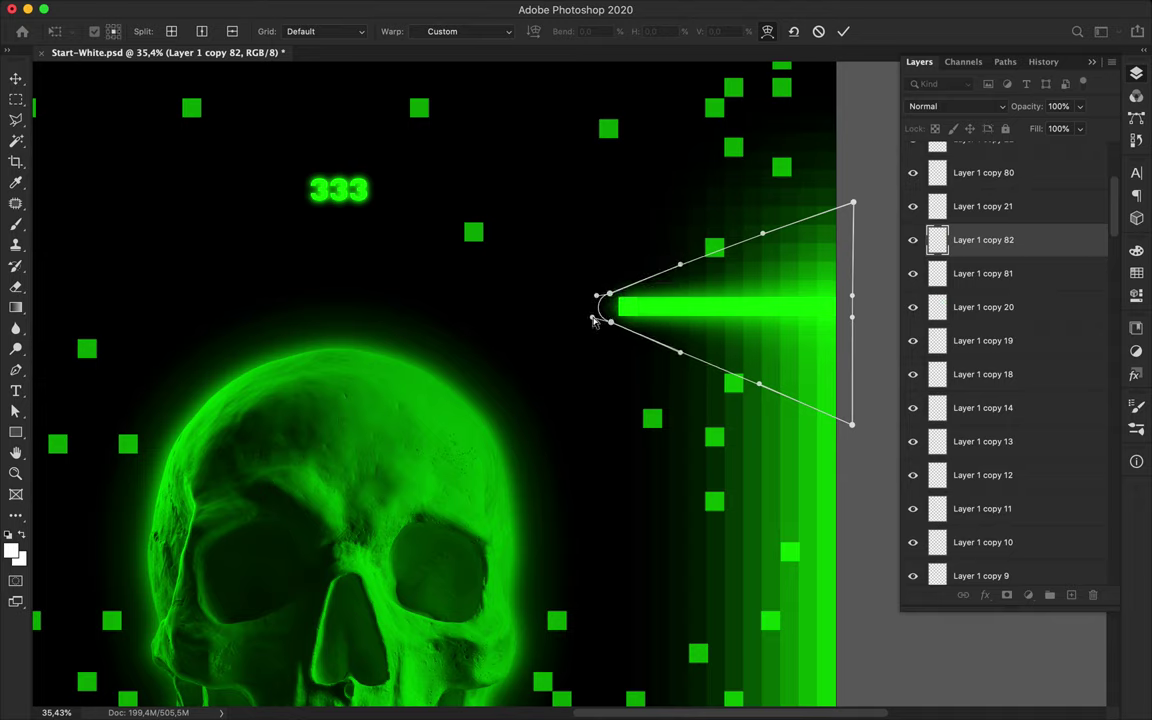
key("Return")
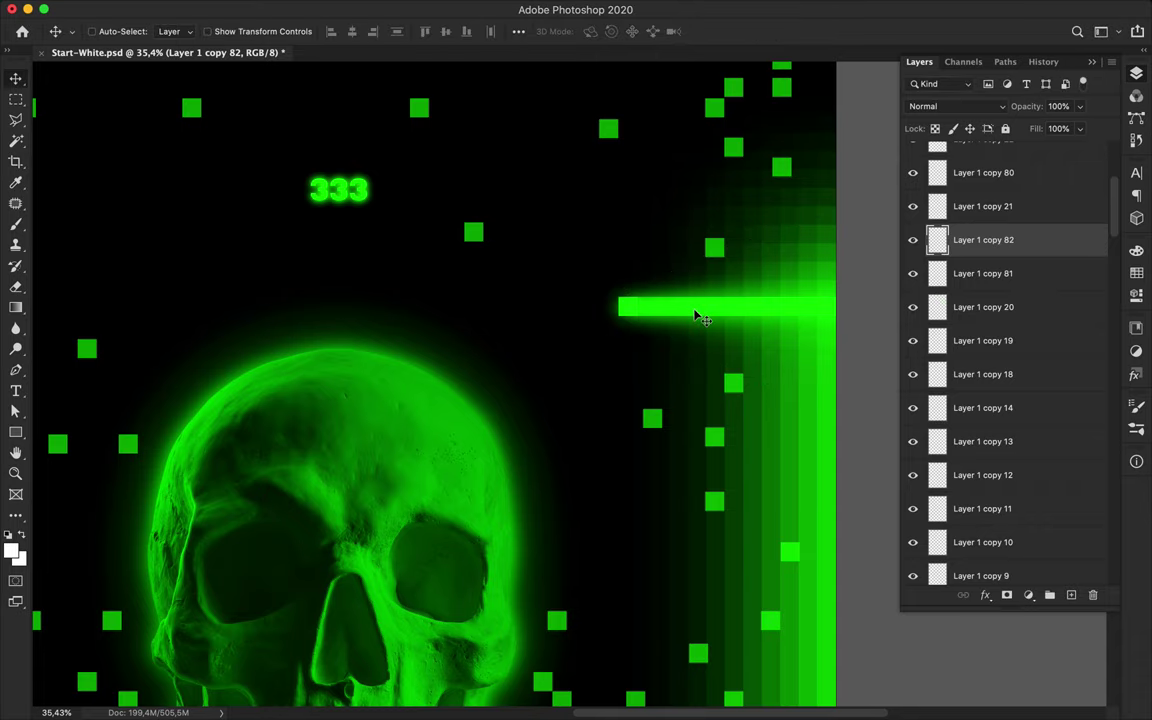
- Rename the original stretched bar's layer as EFfect
scroll(805, 316, "down", 6)
left_click_drag(667, 351, 675, 353)
scroll(790, 367, "down", 3)
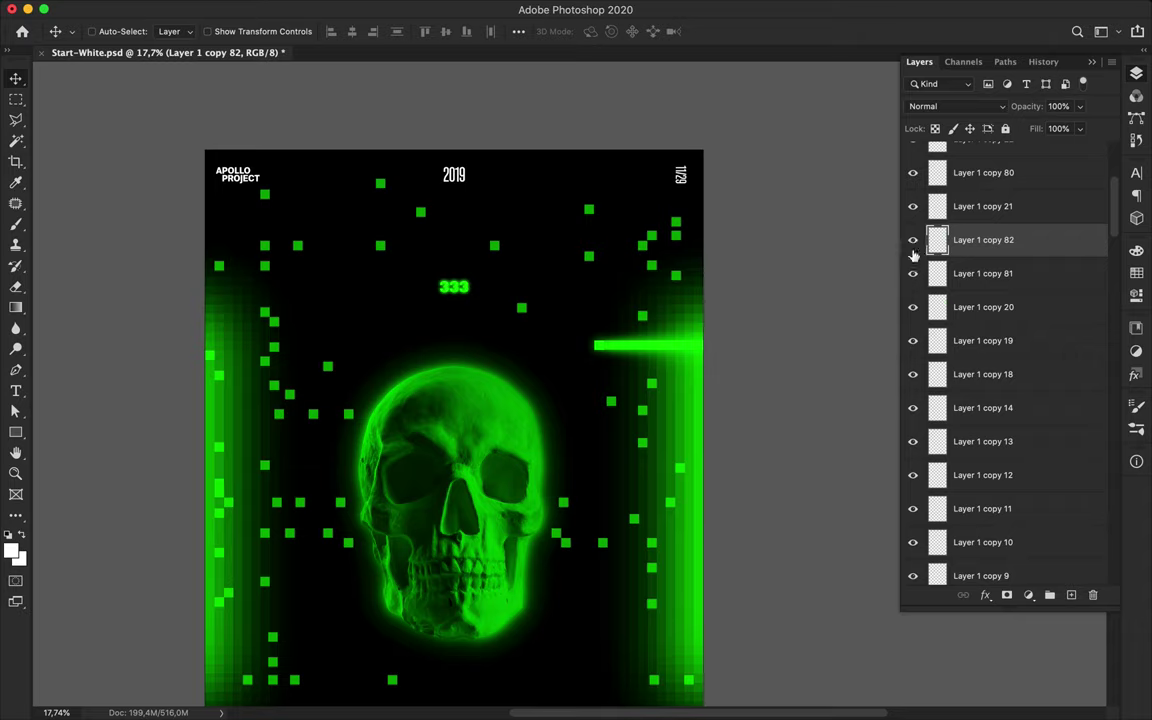
left_click(963, 308)
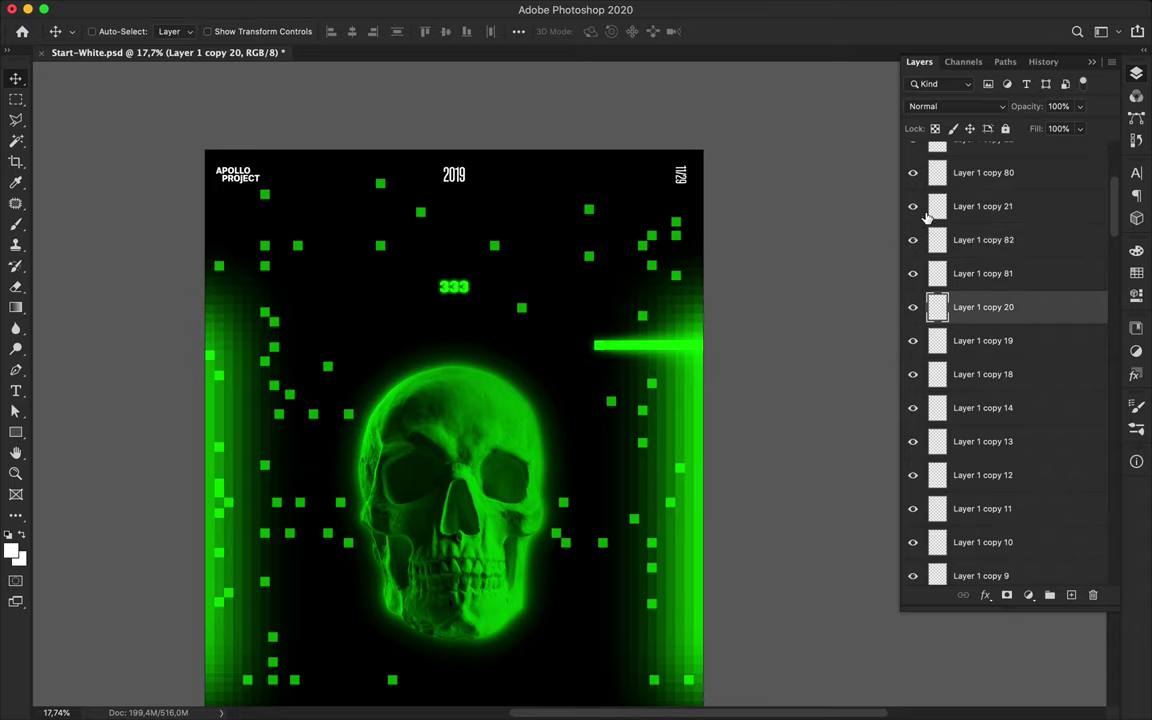
double_click(971, 318)
key("Escape")
type("fect")
key("Return")
- Move the bar's end-square layer directly above its blurred layer, select all four bar layers, and toggle their visibility as a check
left_click(603, 350, "super")
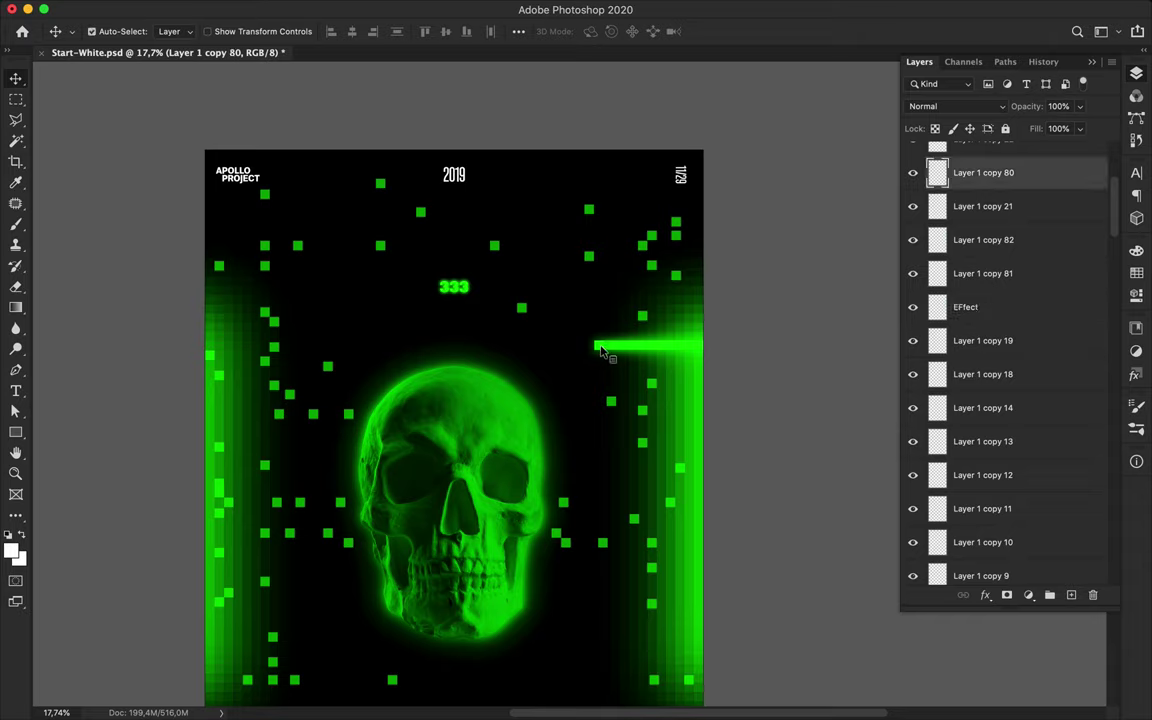
left_click_drag(1014, 186, 1004, 256)
left_click(981, 306)
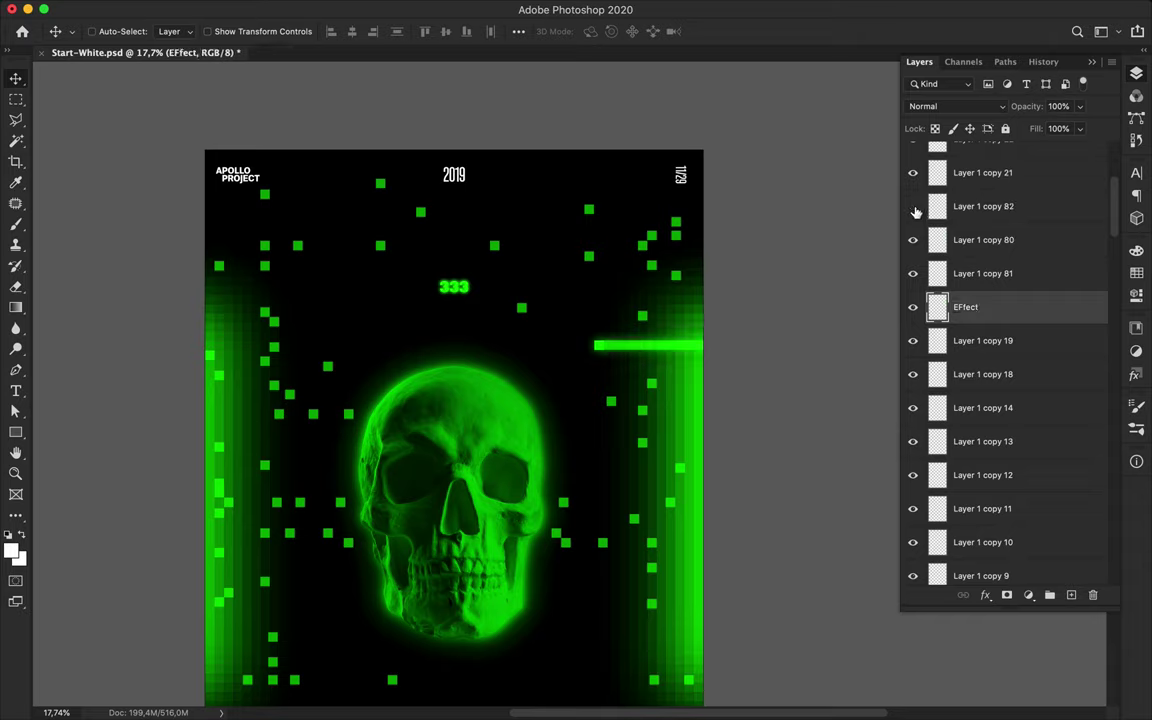
left_click(983, 203, "shift")
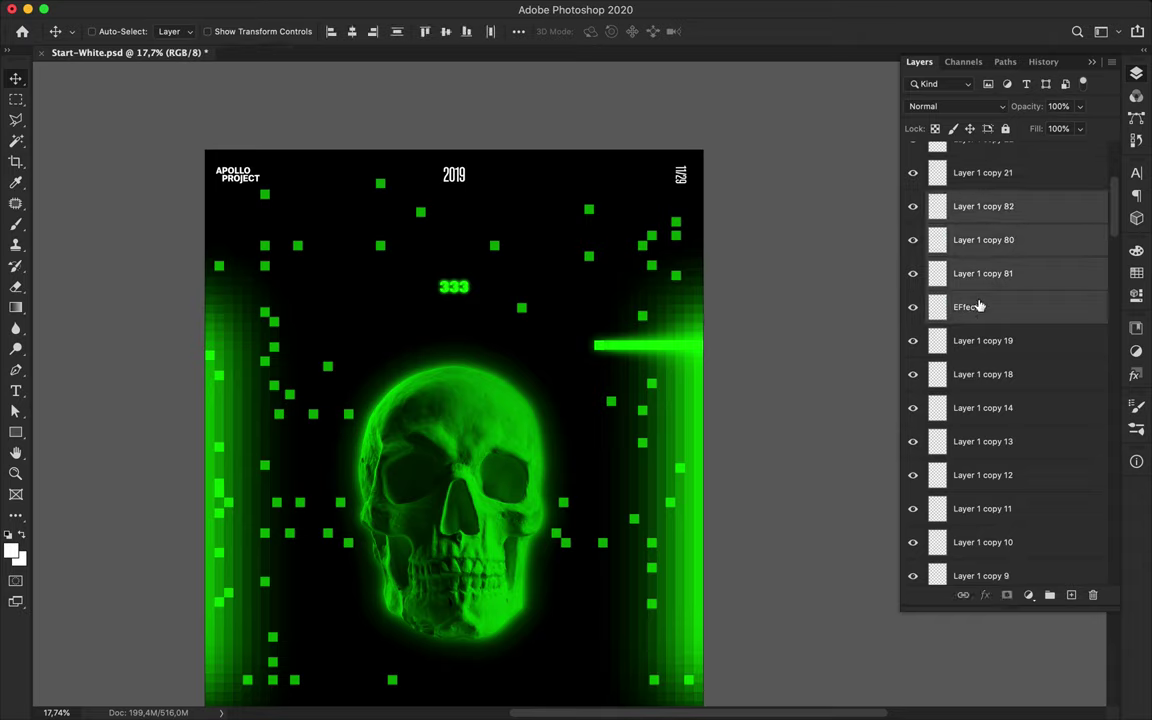
left_click(913, 306)
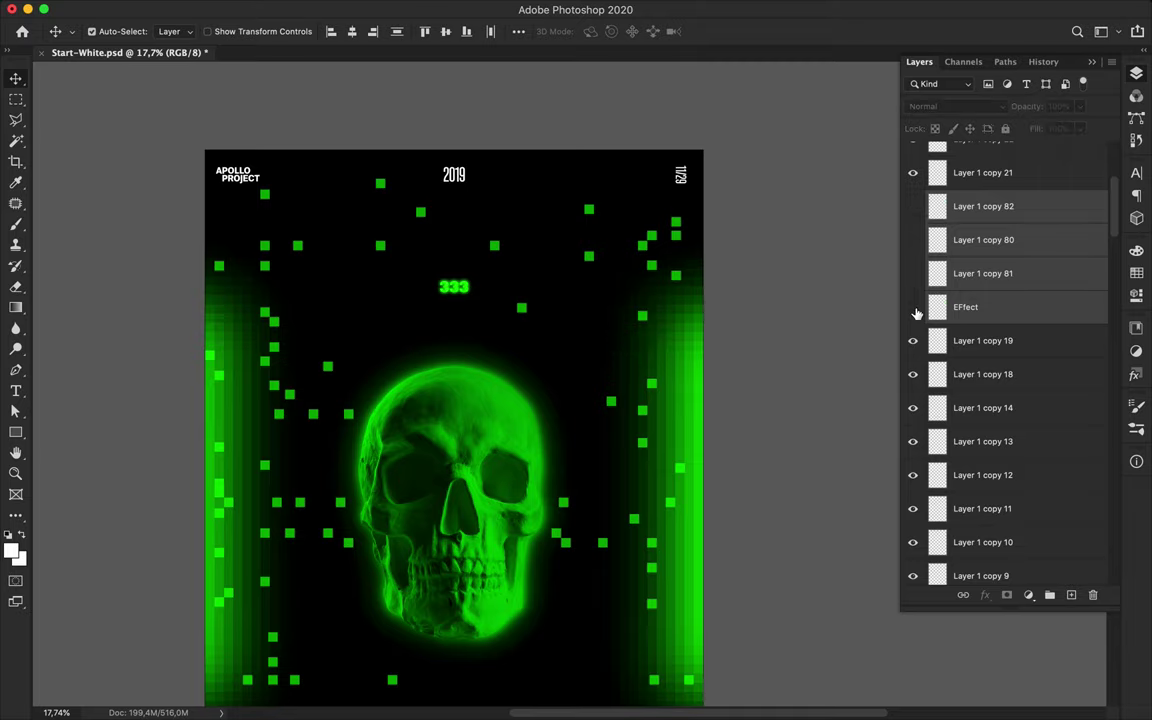
left_click(913, 207)
- Duplicate the four bar layers and place the copied glowing bar beside the skull's right cheek
left_click_drag(990, 239, 985, 328)
left_click_drag(652, 350, 620, 507)
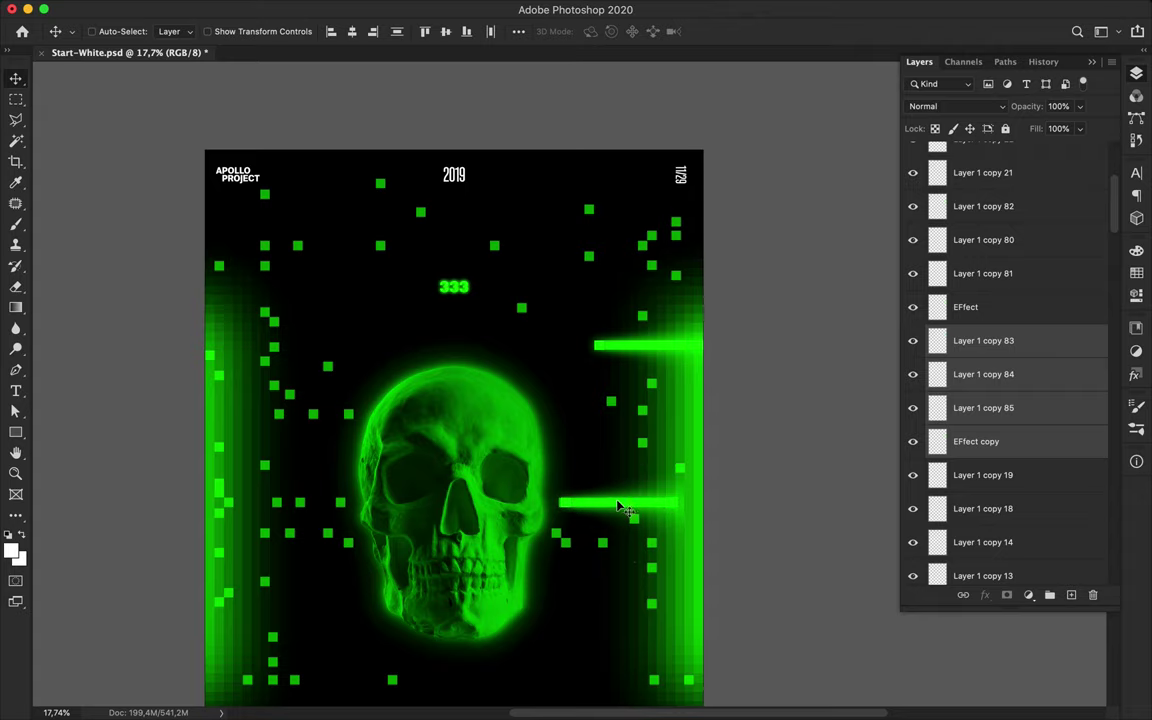
scroll(580, 499, "up", 8)
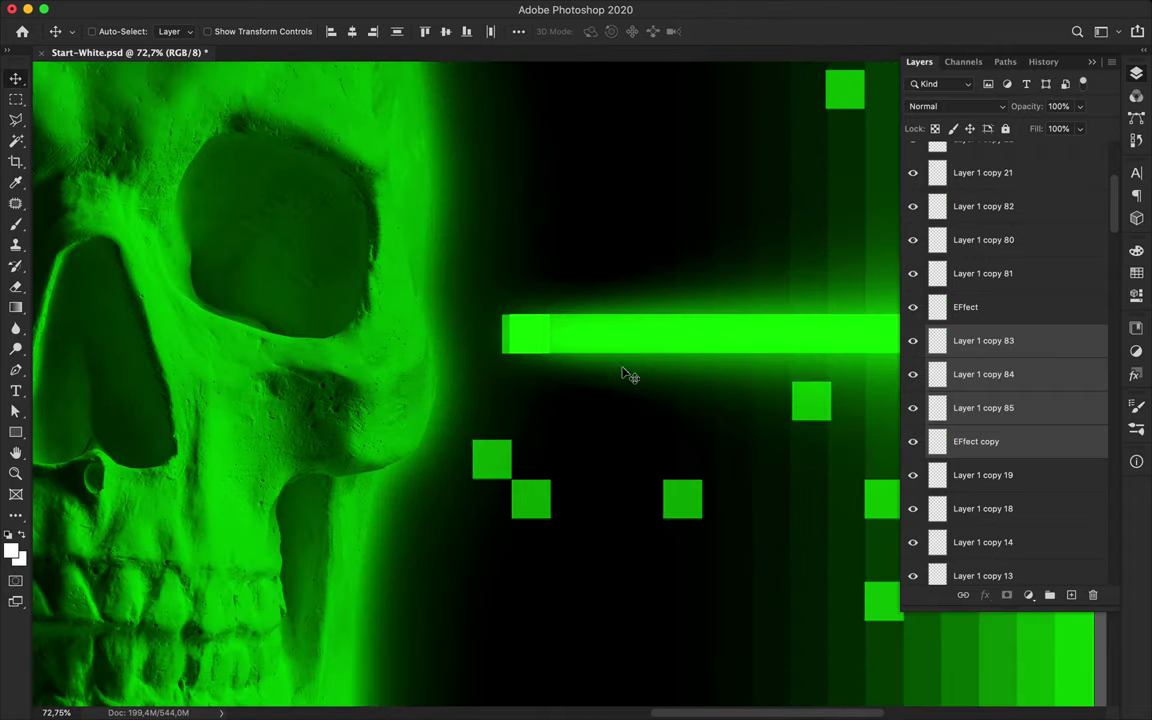
left_click_drag(646, 339, 645, 298)
scroll(681, 224, "down", 8)
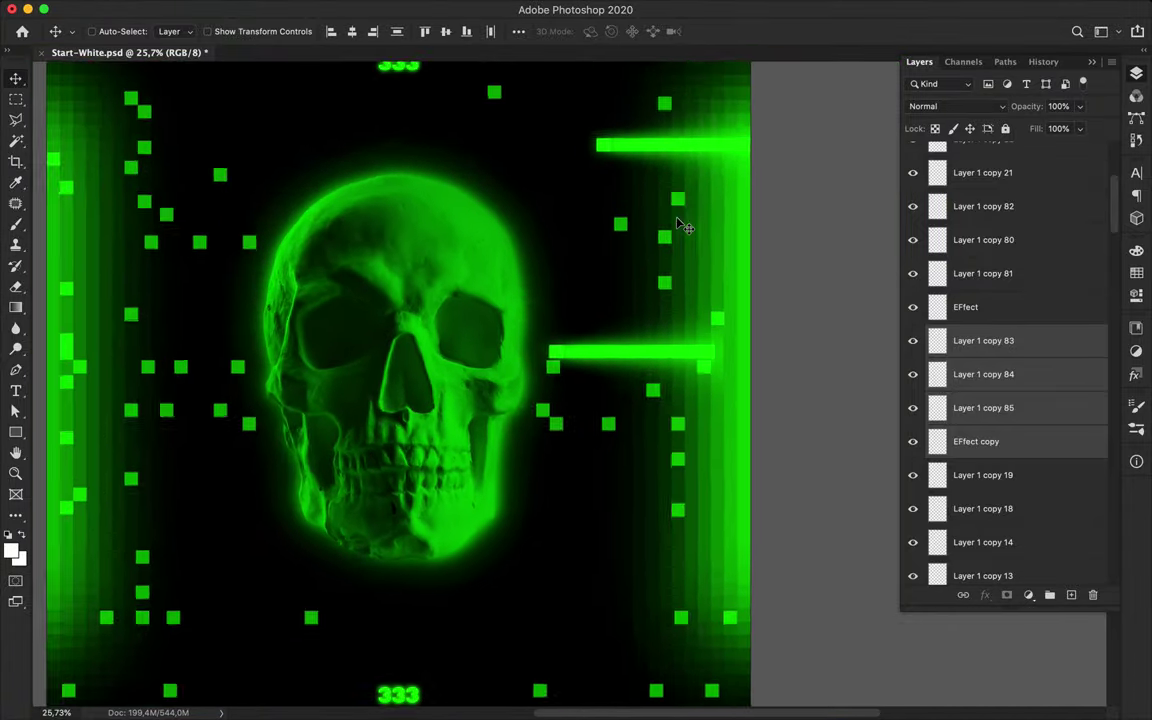
- Move the copied bar to the poster's left edge at jaw height and turn it around so it points inward
scroll(681, 224, "down", 3)
left_click_drag(630, 355, 285, 490)
key("ctrl+t")
left_click_drag(205, 400, 406, 610)
left_click_drag(336, 507, 303, 498)
key("Return")
key("Return")
key("ctrl+t")
key("Return")
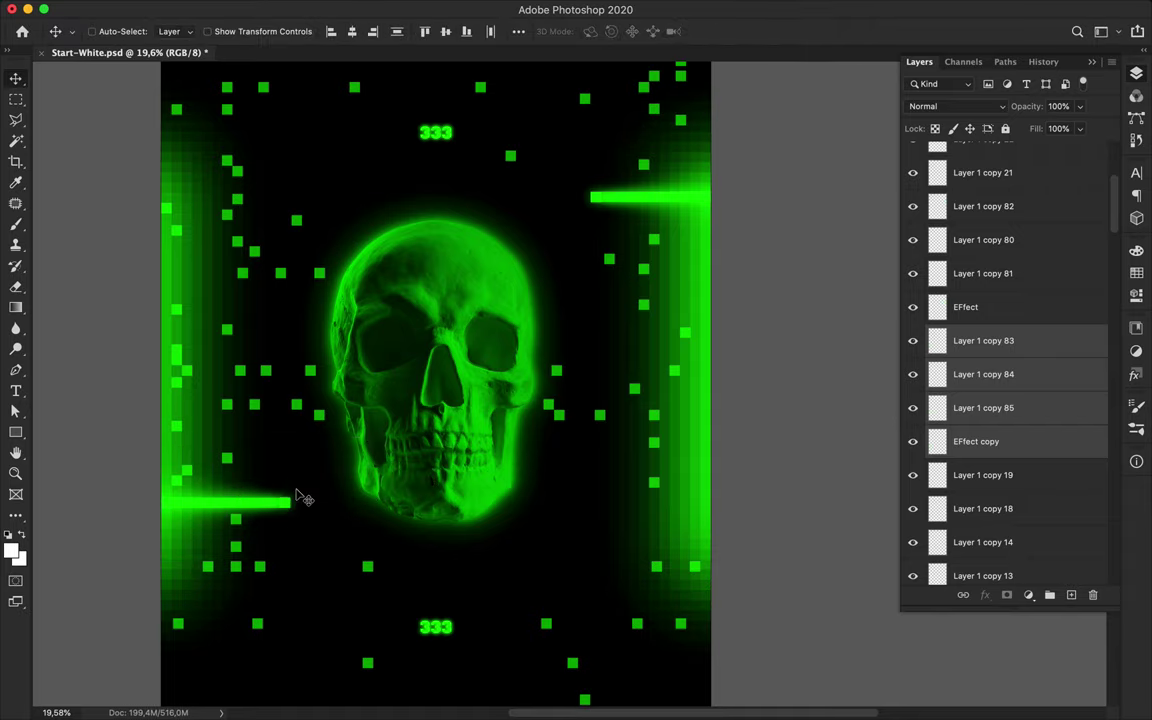
- Place the Layer 1 copy 83 layer below Layer 1 copy 84 and stretch the left glowing bar inward toward the skull's jaw
left_click(982, 342)
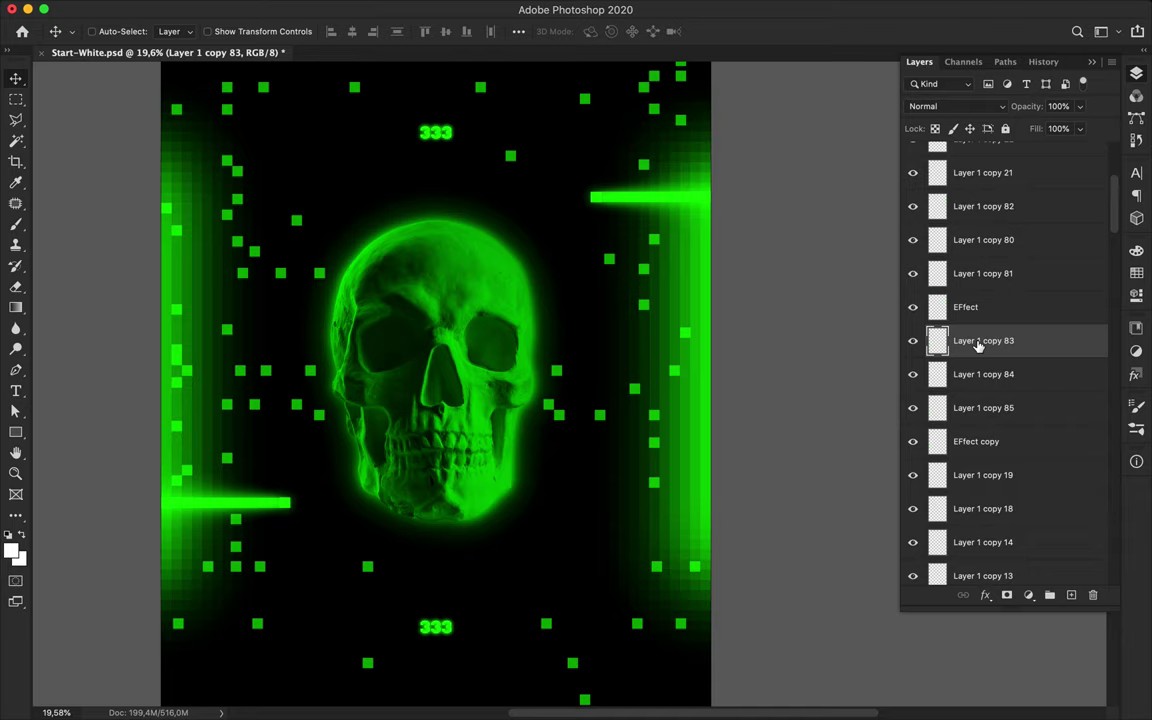
left_click_drag(982, 342, 988, 380)
left_click(975, 441, "shift")
key("ctrl+t")
left_click_drag(303, 498, 368, 498)
key("Return")
- Move the bar's end square, Layer 1 copy 84, to the inner tip of the lengthened left bar
left_click(961, 343)
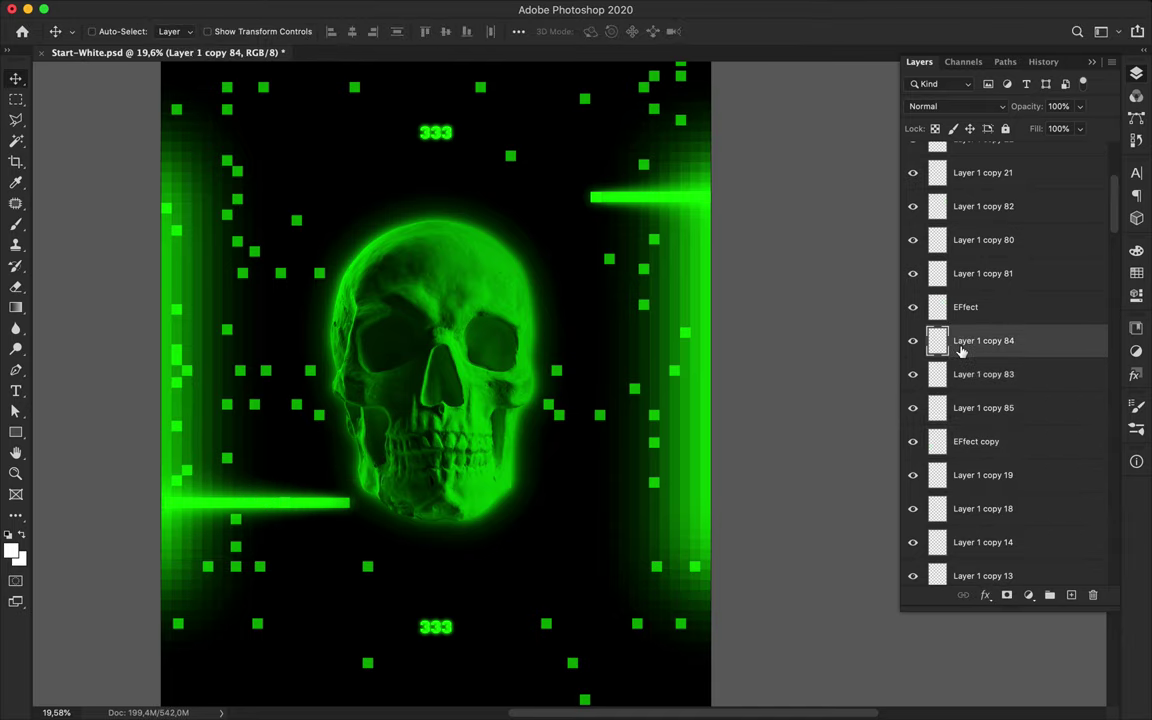
left_click_drag(294, 505, 350, 504)
scroll(333, 517, "up", 10)
scroll(333, 517, "left", 8)
left_click_drag(555, 430, 553, 437)
key("ctrl+0")
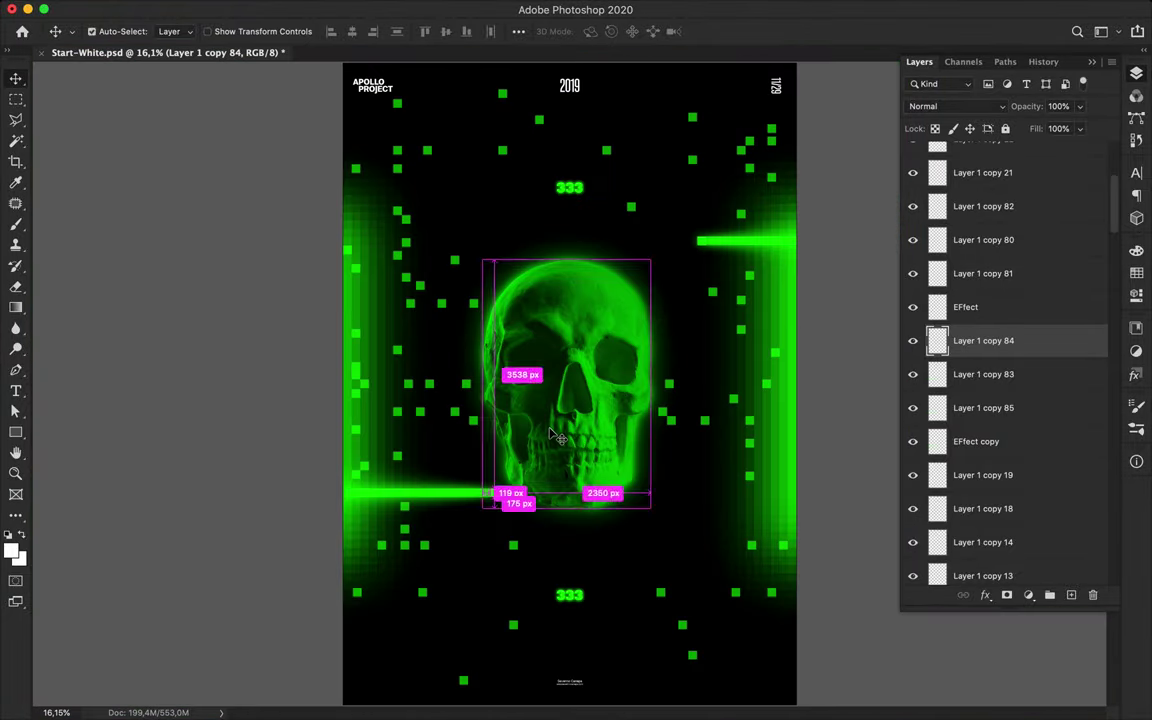
- Group the four layers of the left glowing bar, check its end square up close, and save the document
left_click(960, 441, "shift")
key("ctrl+g")
left_click(451, 499, "super")
left_click_drag(449, 499, 495, 504)
scroll(490, 510, "up", 5)
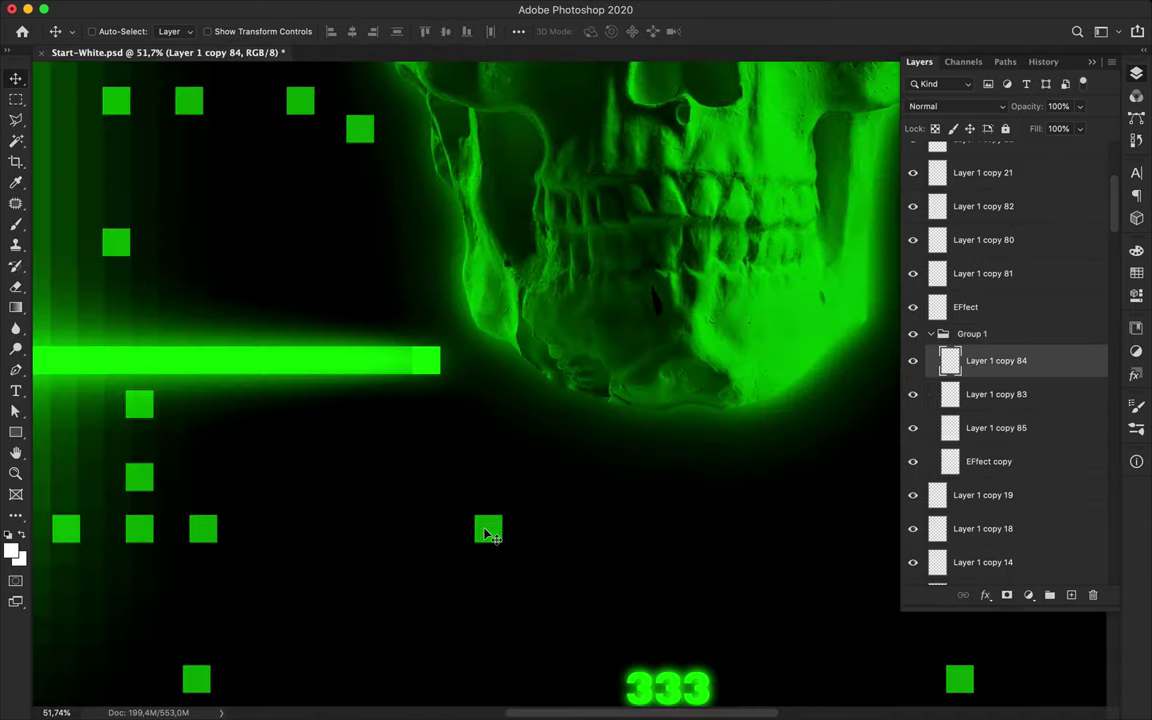
key("ctrl+0")
key("ctrl+s")
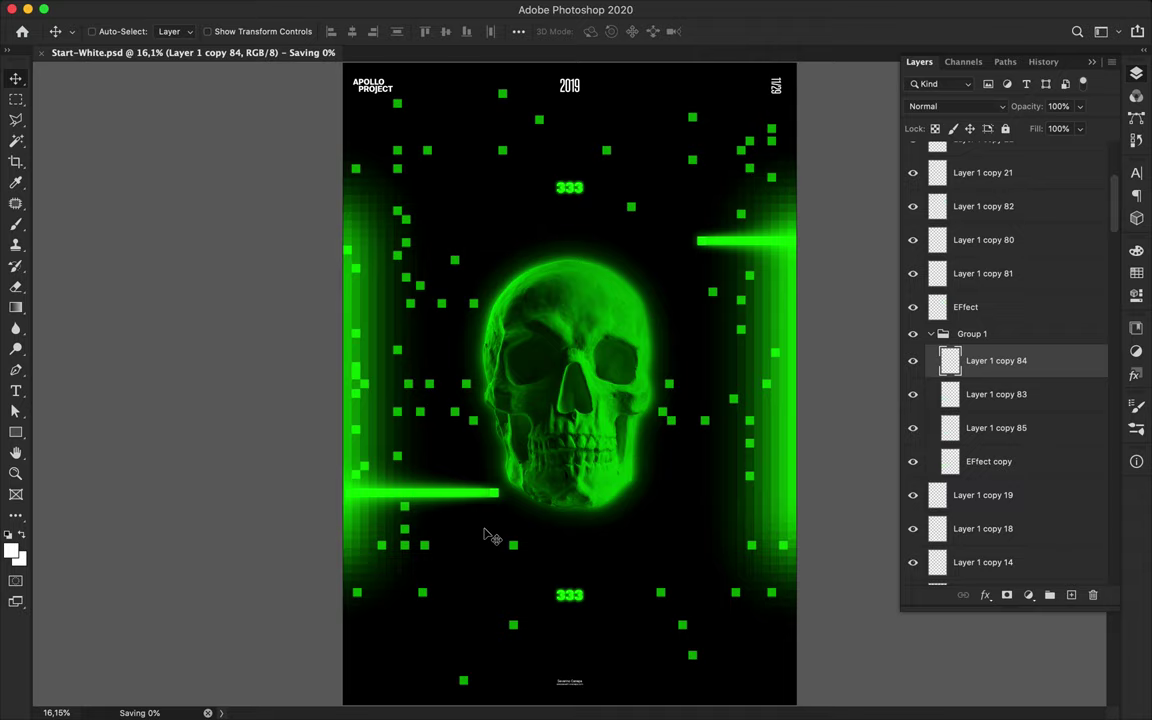
- Collapse the left bar's layer group and move the whole bar slightly down to the skull's chin level
left_click(478, 498, "super")
left_click(931, 335)
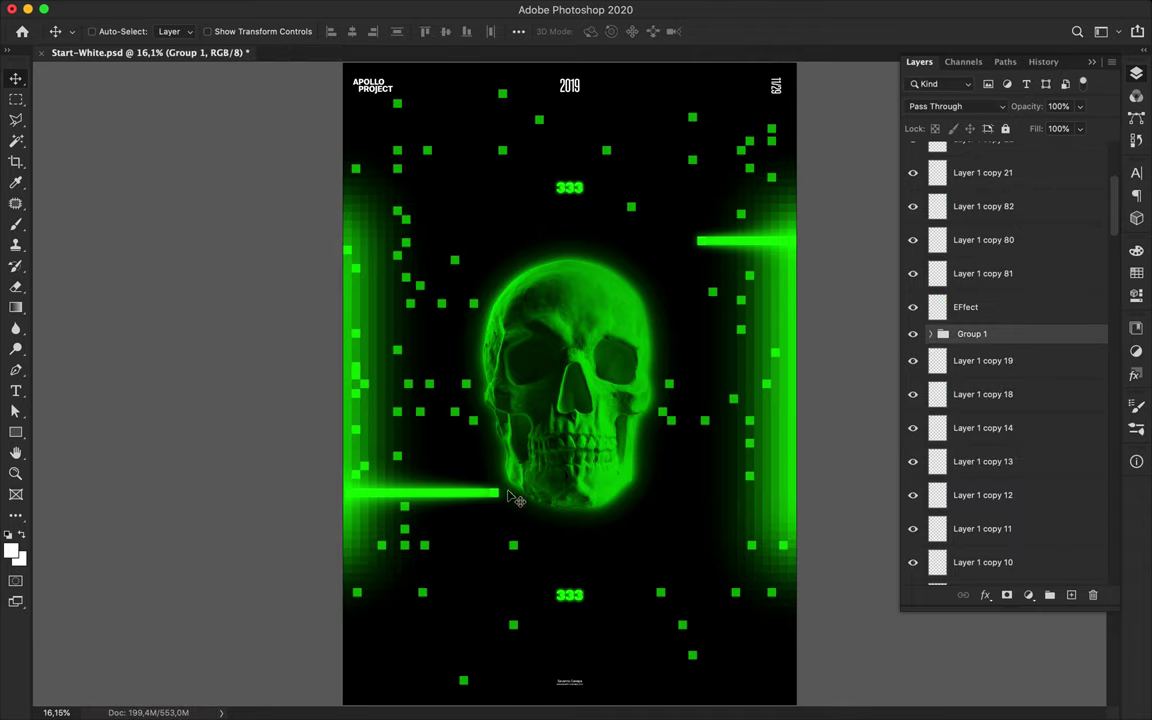
left_click_drag(475, 497, 475, 522)
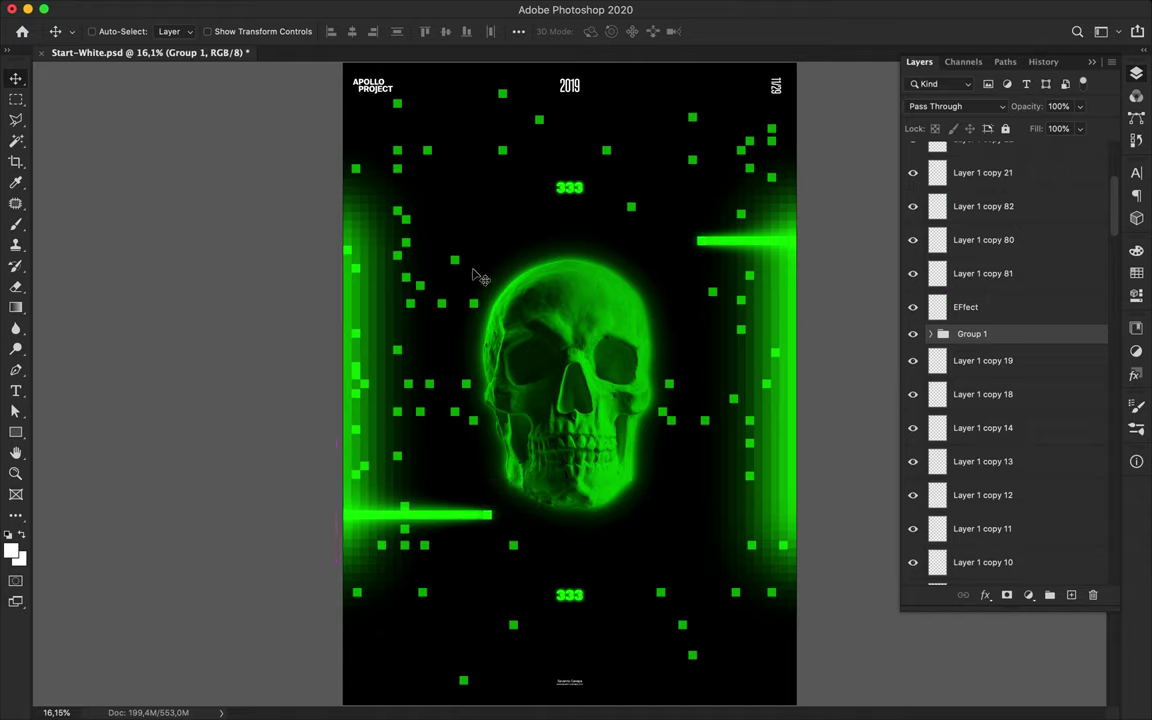
- Duplicate the pixel square beside the skull's upper left, place the copy flush against its outer side, and set its fill to 90%
left_click(458, 262, "super")
scroll(458, 262, "up", 4)
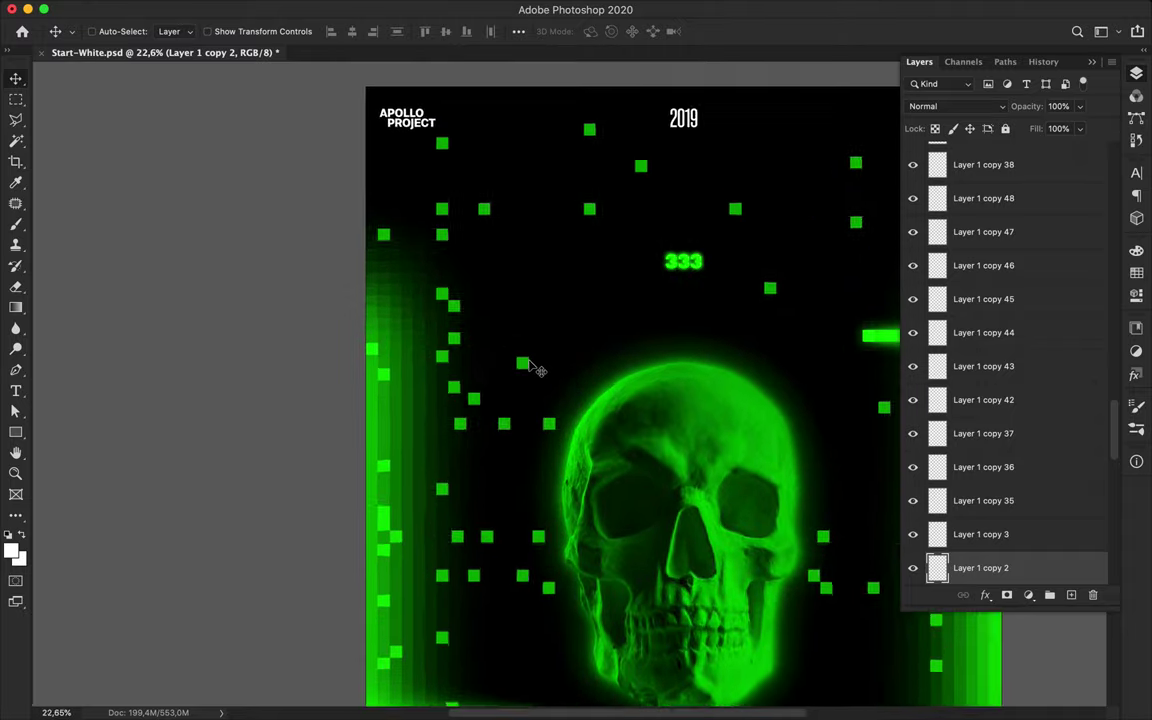
scroll(530, 367, "up", 5)
left_click_drag(532, 373, 491, 372)
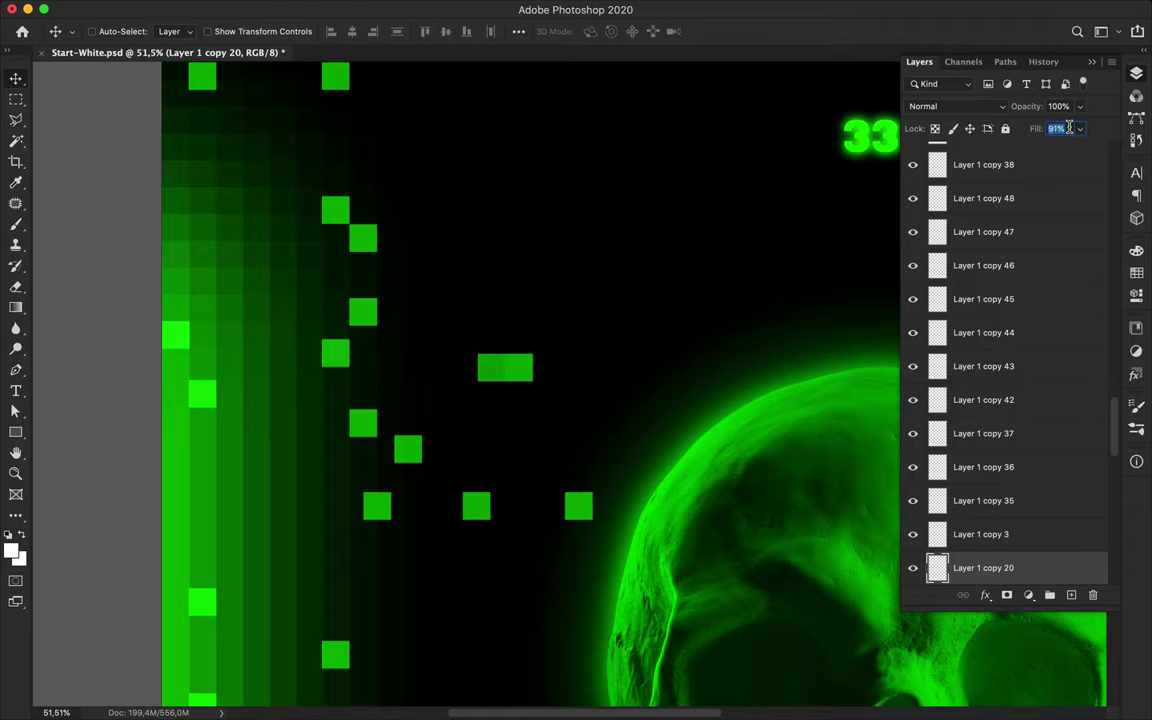
scroll(506, 320, "up", 8)
left_click_drag(506, 319, 383, 306)
scroll(386, 298, "down", 5)
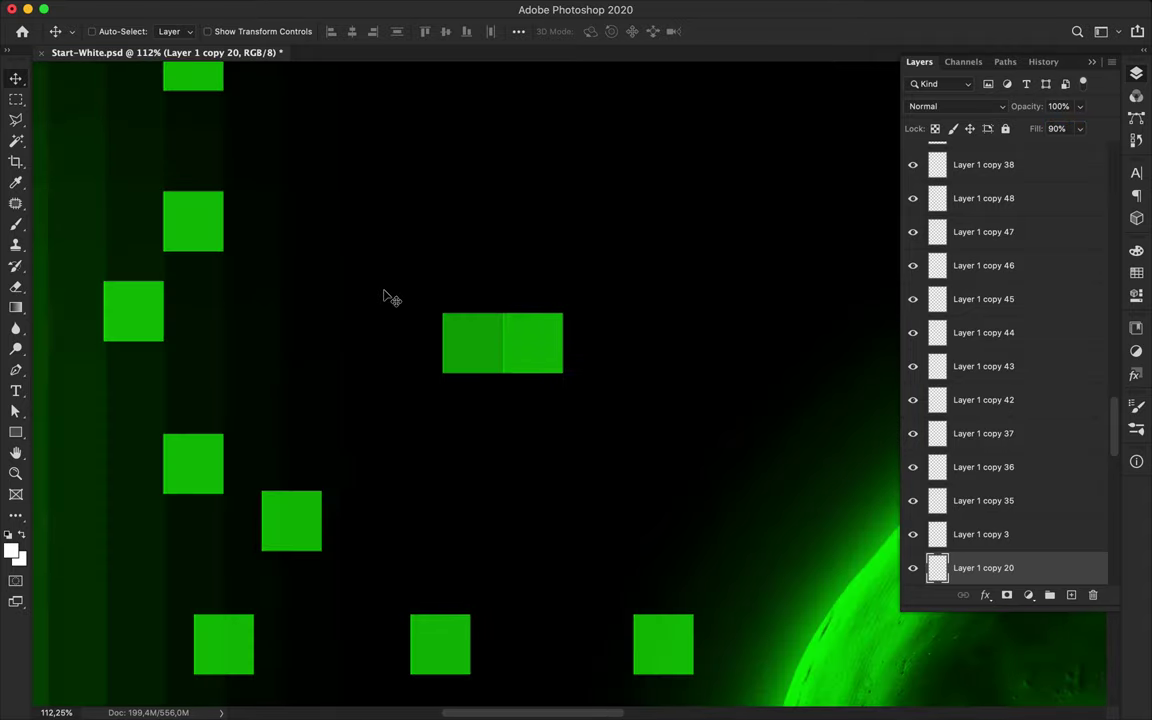
- Widen the dimmer square outward and extend the strip with a copy of the widened block on its outer end
key("super+t")
left_click_drag(451, 347, 366, 372)
key("Return")
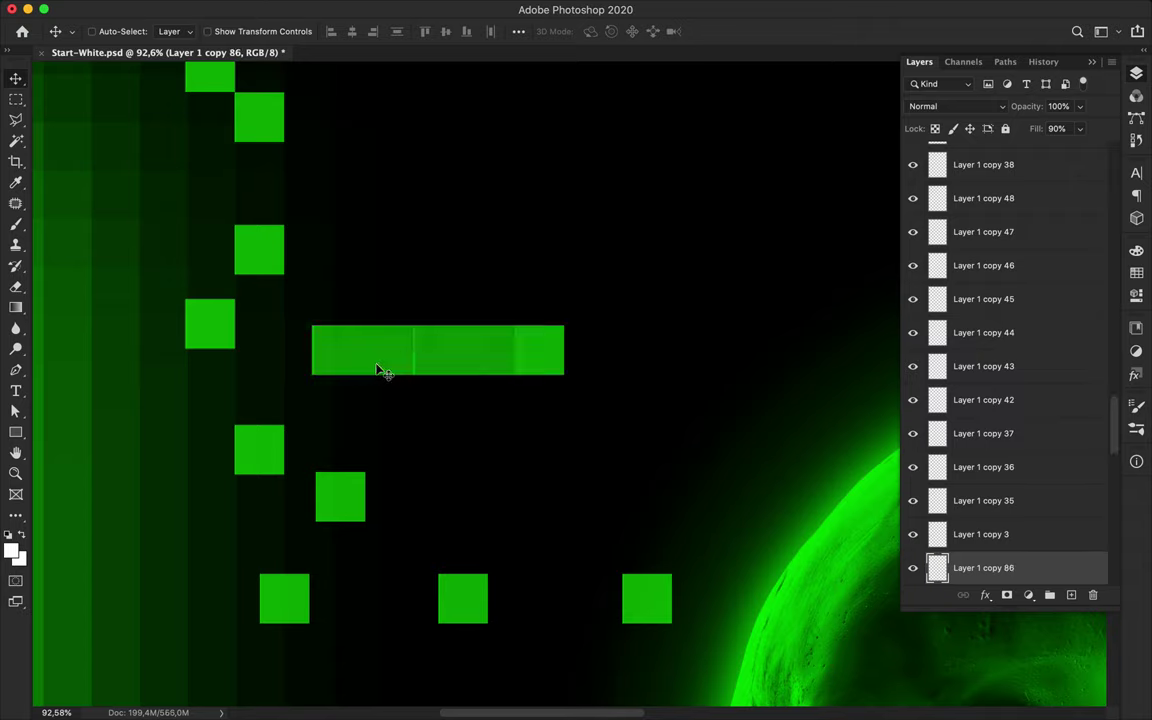
- Set the outer block's fill to 70% and stretch it outward to the nearest column of pixel squares
left_click(1070, 129)
key("shift+Down")
key("shift+Down")
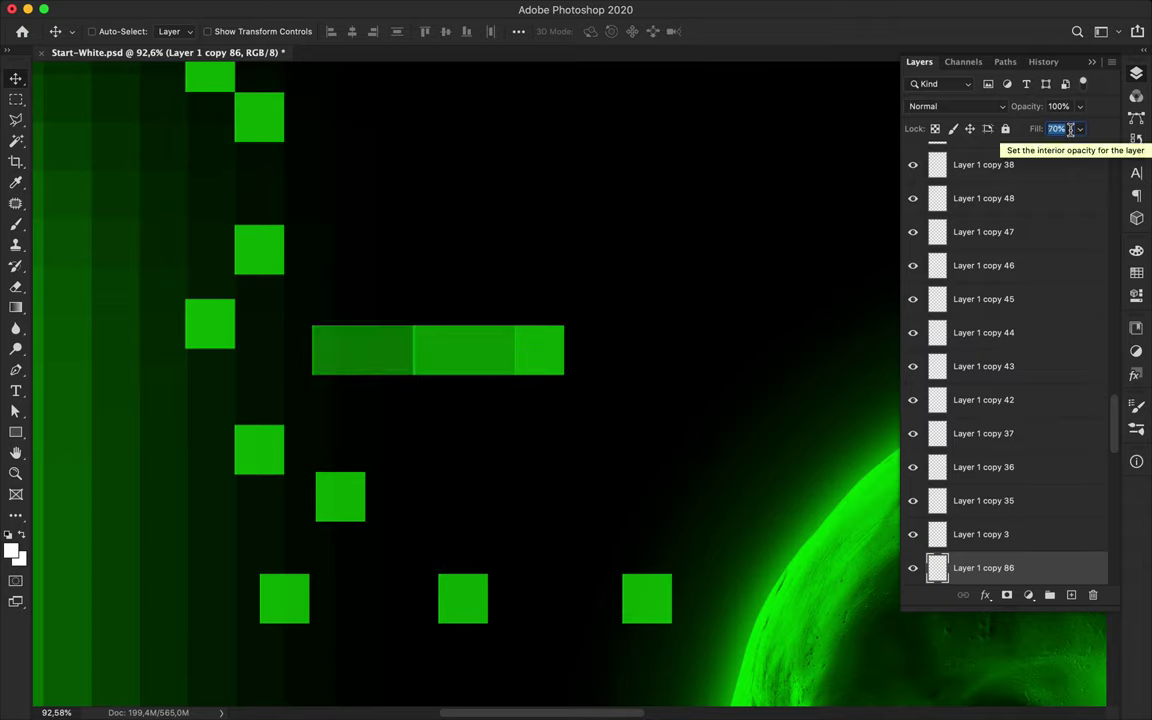
key("ctrl+t")
left_click_drag(312, 350, 236, 357)
right_click(427, 355)
key("Return")
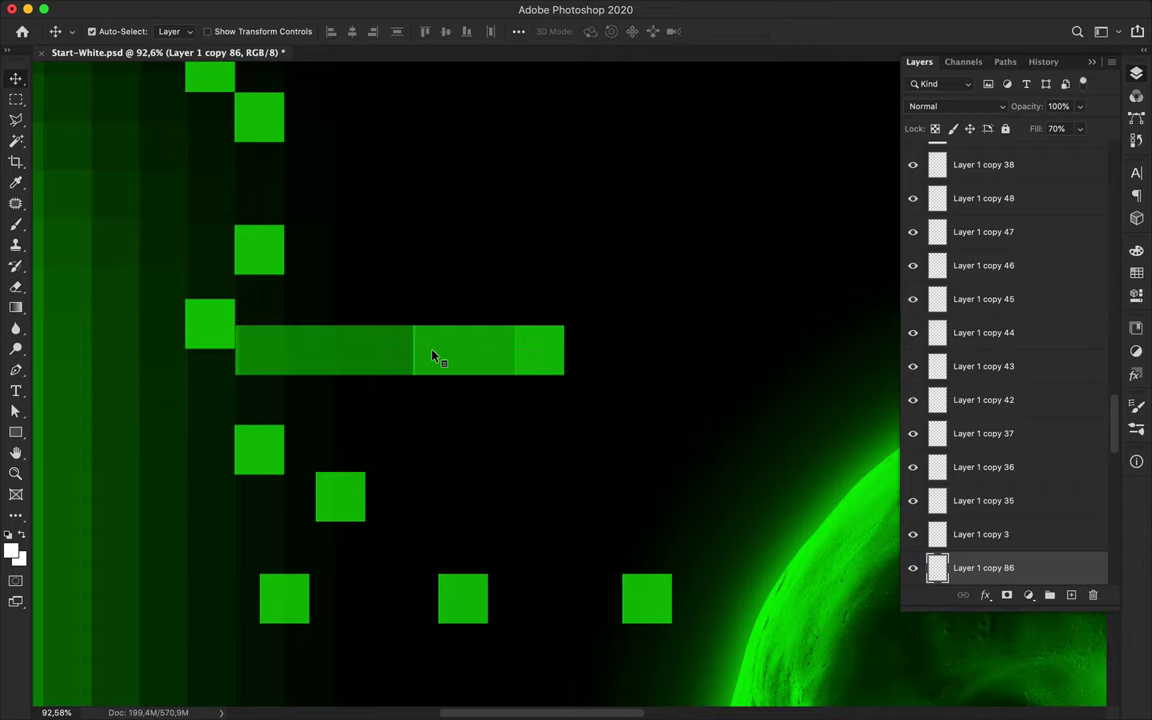
- Move the three-part fading strip slightly down so it meets the neighbouring square's corner, and save the document
left_click_drag(537, 357, 541, 380)
key("super+0")
scroll(677, 497, "down", 2)
scroll(687, 488, "down", 1)
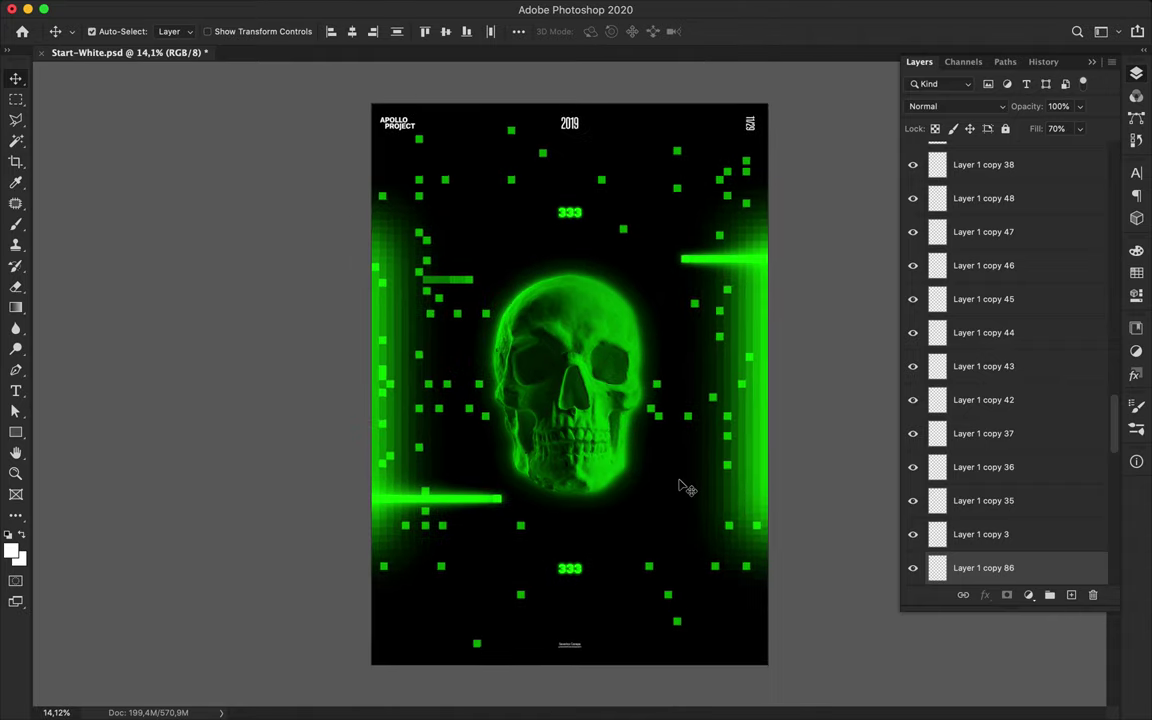
key("super+s")
- Duplicate the upper glowing 333 layers, merge the copies into one layer, and stretch it horizontally toward the poster's right edge
scroll(623, 220, "up", 5)
left_click(610, 295, "super")
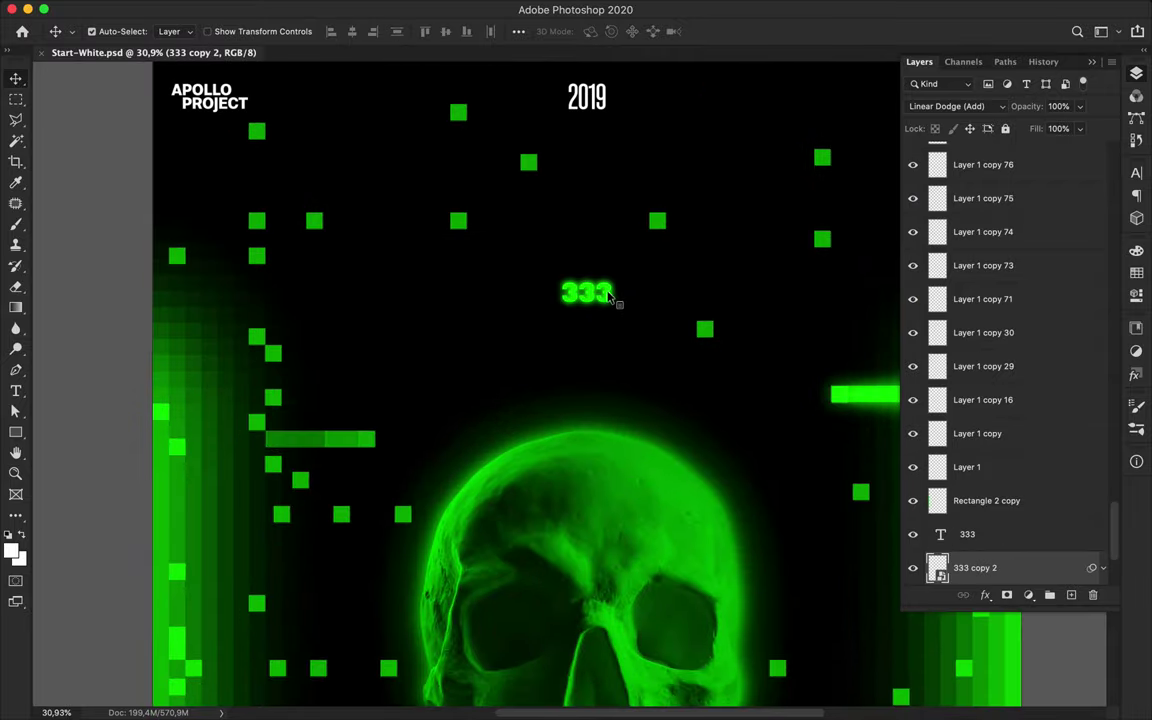
scroll(1005, 338, "down", 3)
left_click_drag(993, 419, 1002, 365)
key("super+e")
key("super+t")
left_click_drag(620, 292, 1005, 298)
key("Return")
scroll(769, 298, "right", 5)
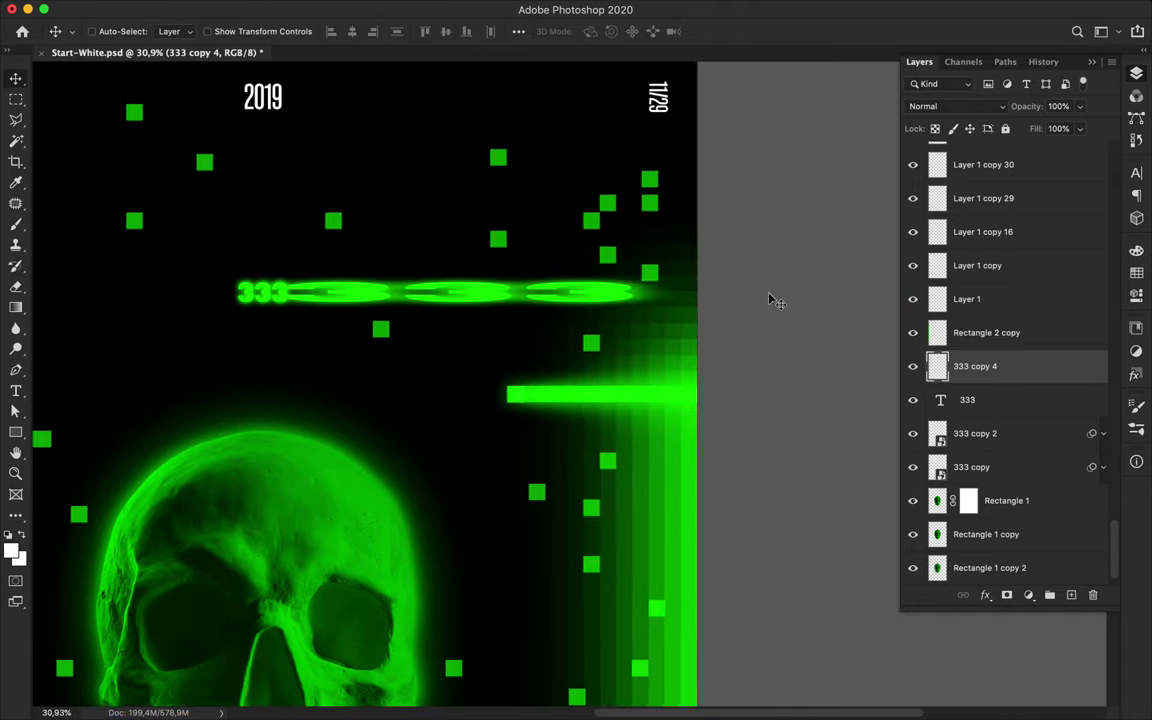
- Apply the Mosaic filter to the stretched 333 layer to break it into large pixel blocks
key("super+minus")
left_click(374, 8)
mouse_move(480, 259)
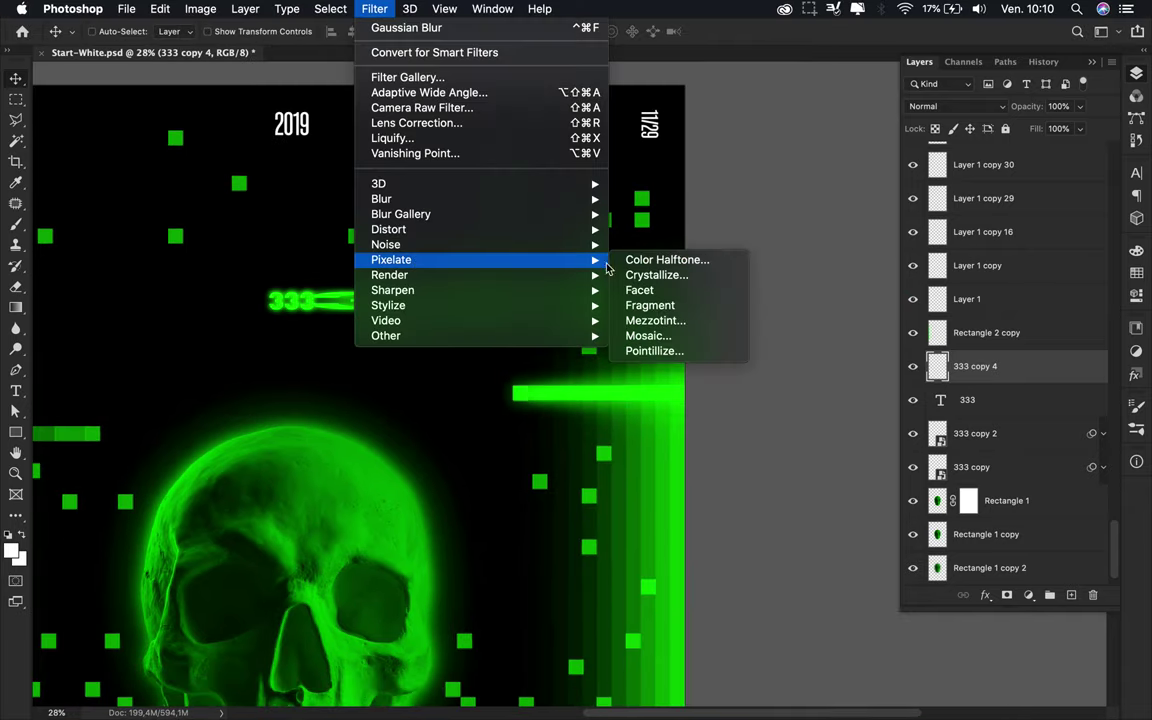
left_click(645, 336)
left_click_drag(103, 252, 128, 258)
left_click(205, 36)
- Align the pixelated strip with the upper 333 text and move its layer below the 333 copy layers
key("v")
left_click_drag(370, 302, 361, 328)
scroll(378, 306, "down", 5)
left_click_drag(975, 366, 1029, 475)
scroll(550, 368, "down", 3)
- Duplicate the pixelated strip onto the lower 333 text, save the document, and view the poster in full screen
left_click_drag(420, 222, 390, 640)
scroll(505, 230, "down", 1)
scroll(507, 233, "down", 2)
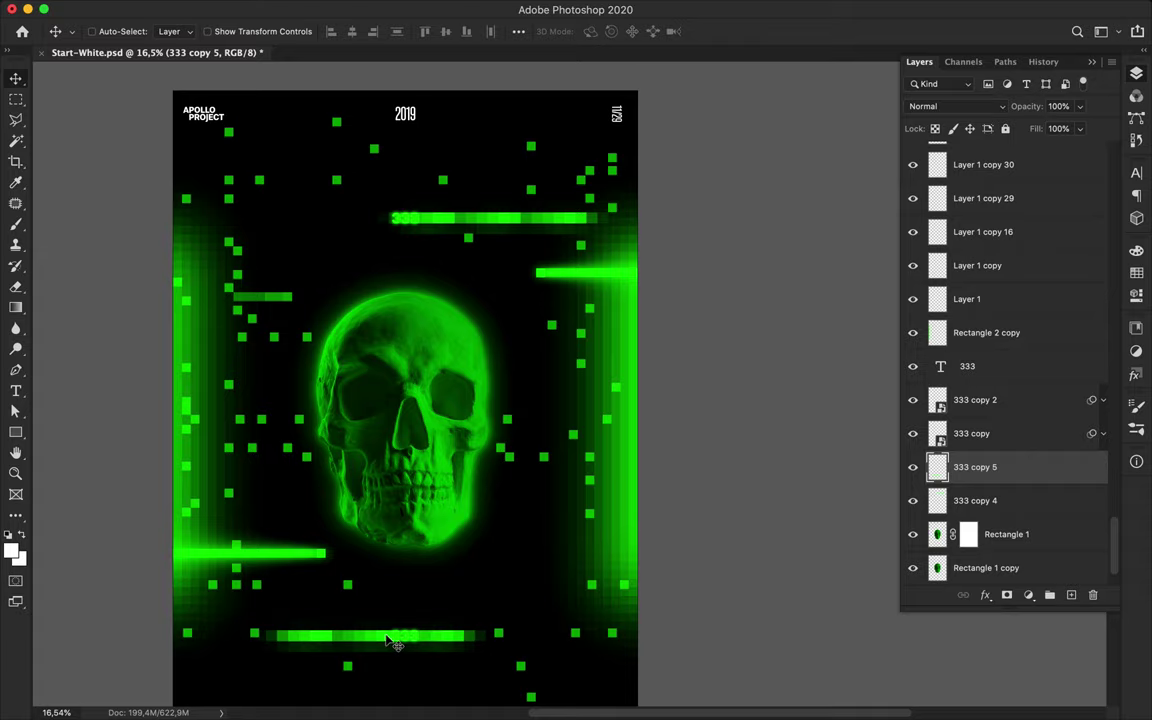
scroll(484, 565, "down", 1)
key("ctrl+s")
left_click(728, 7)
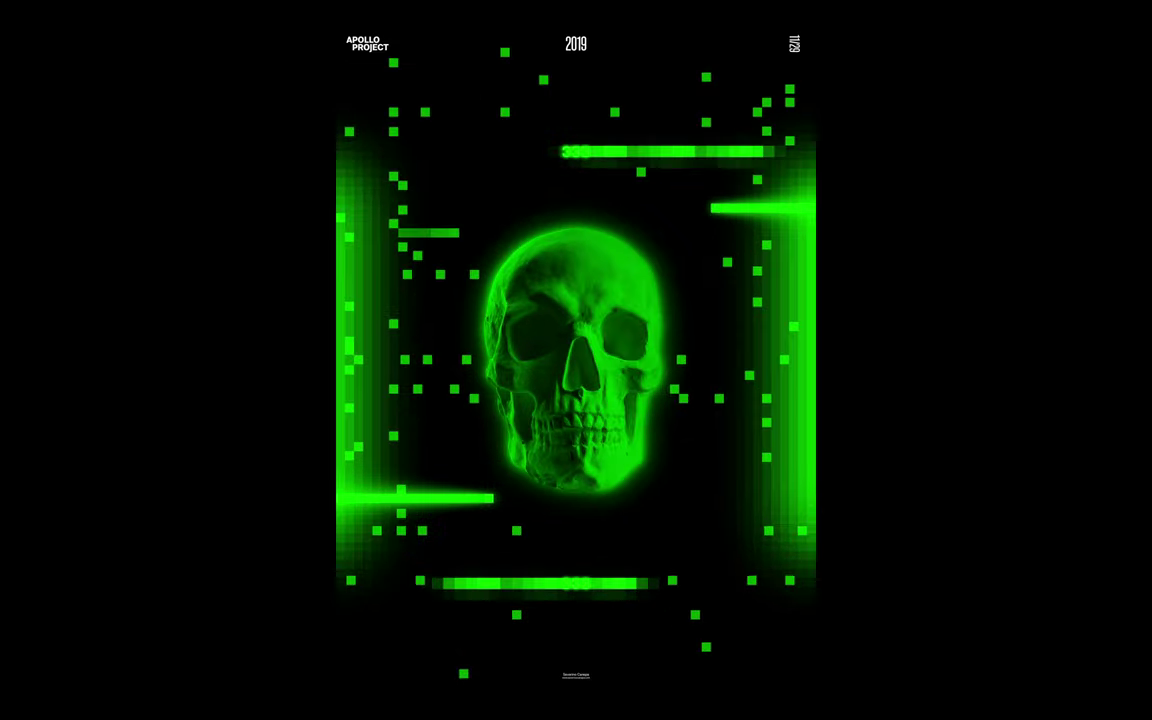